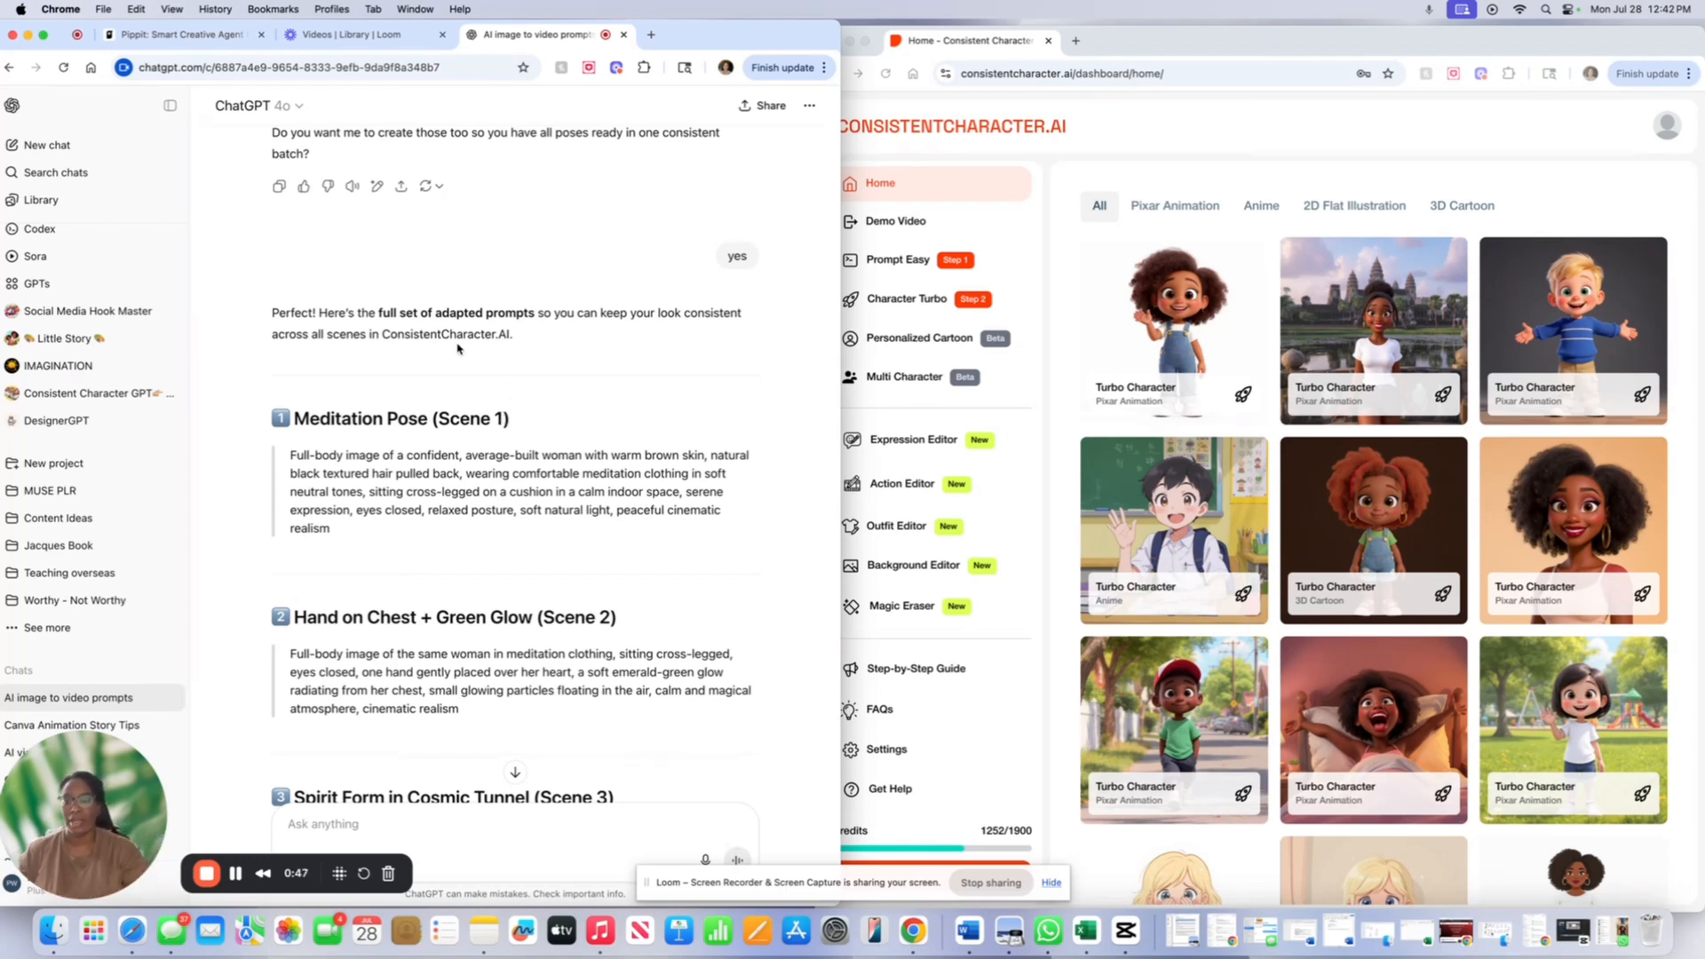
- In Character Turbo, enter the meditating woman, cross-legged serene pose, calm bedroom background, Pixar Animation style
scroll(458, 513, down, 5)
scroll(459, 513, down, 8)
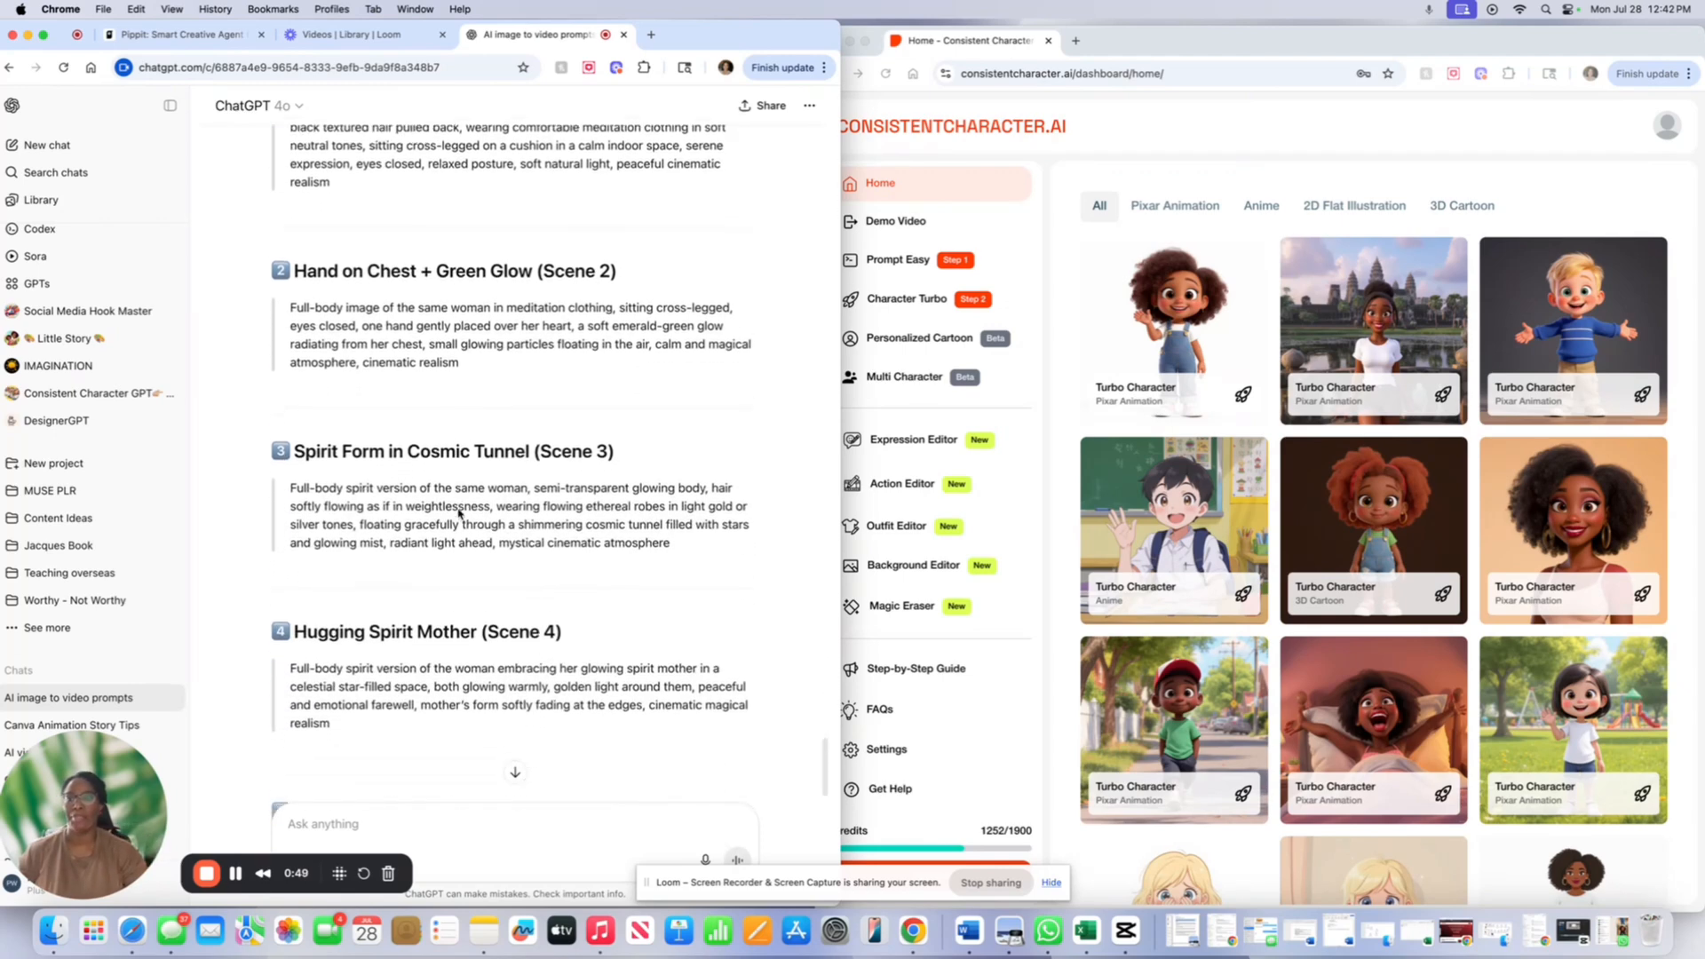
scroll(458, 513, up, 6)
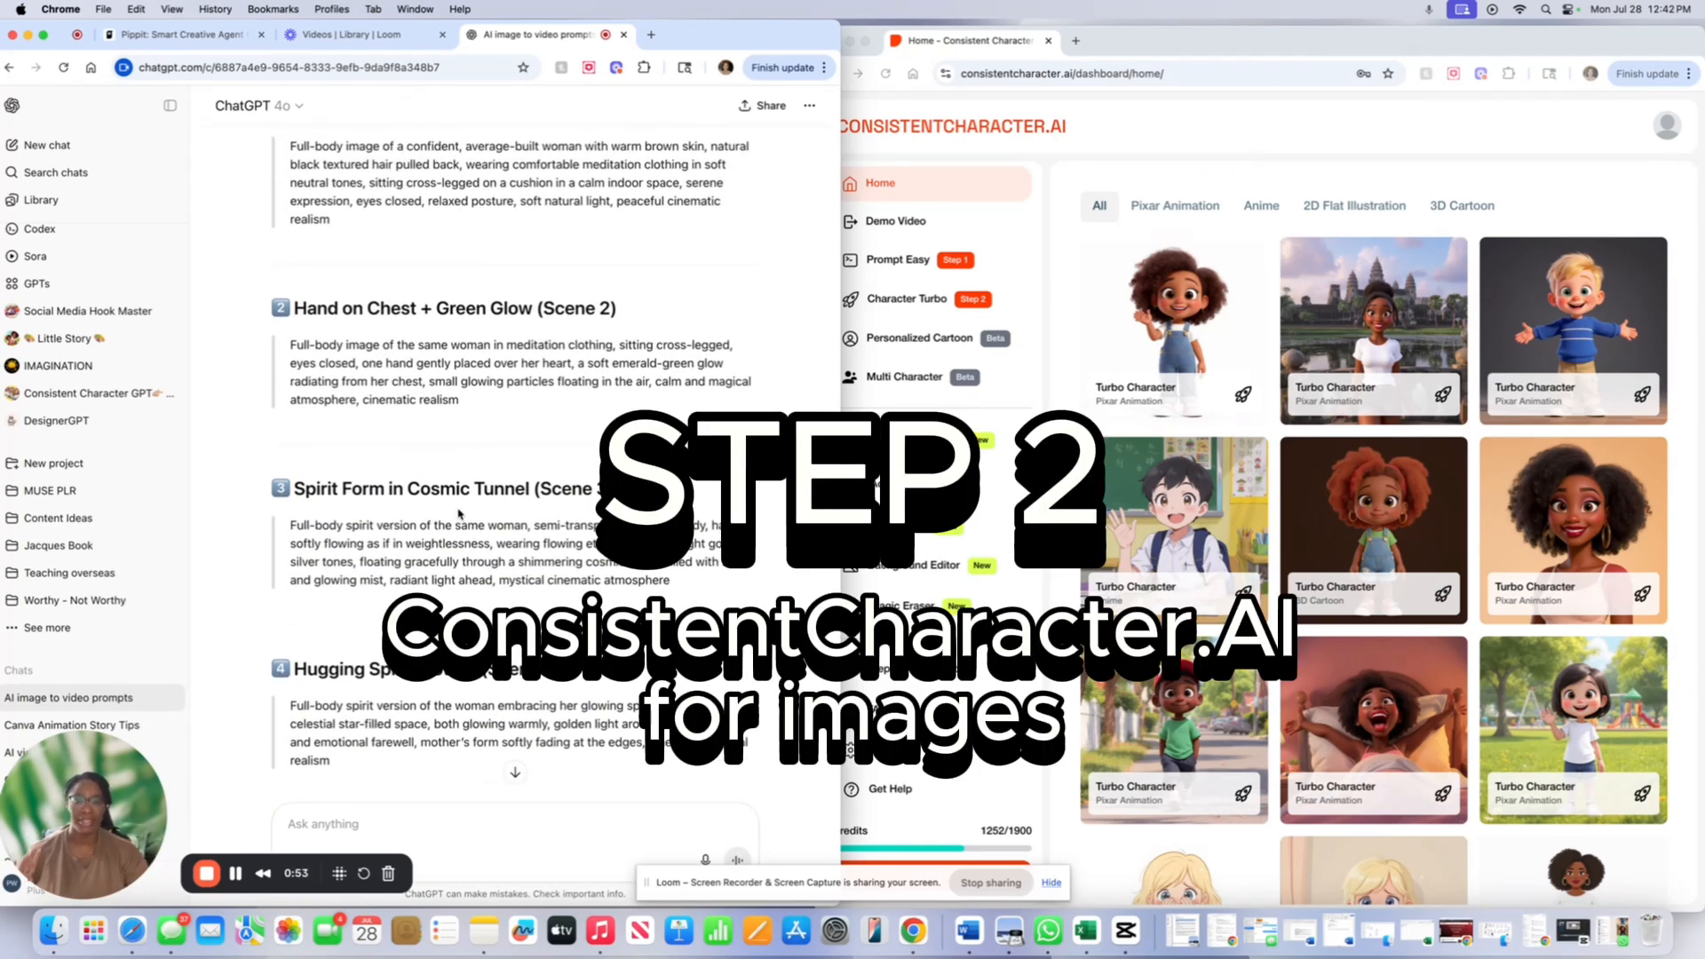
click(1001, 224)
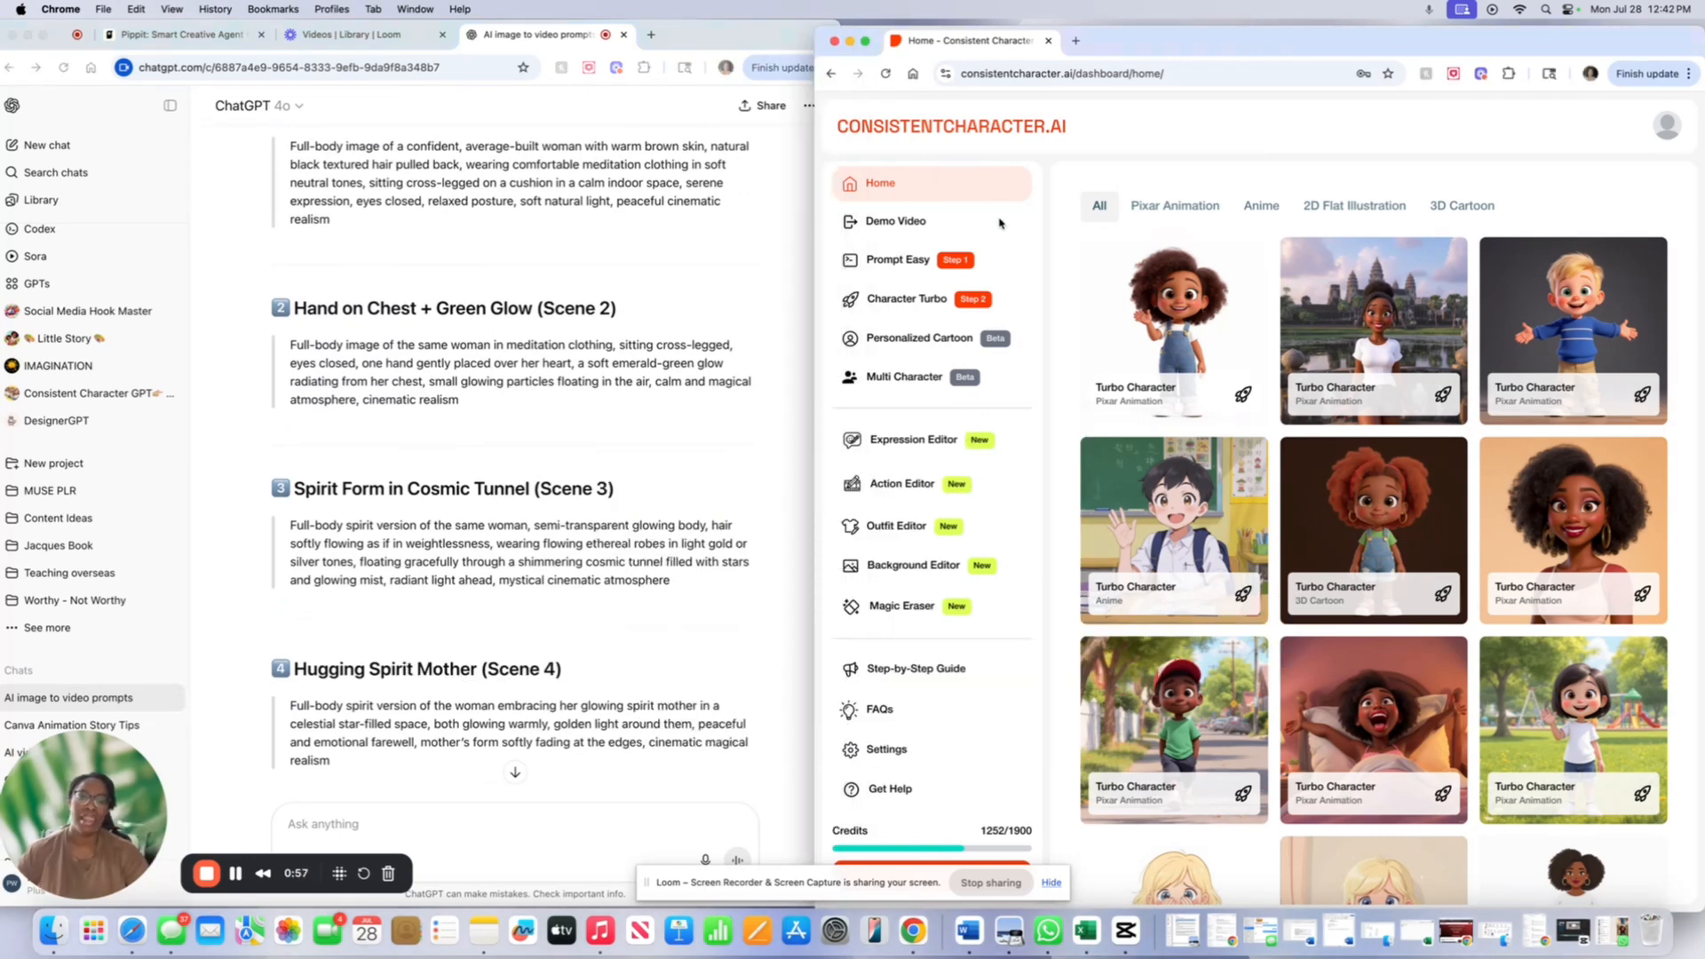
click(913, 308)
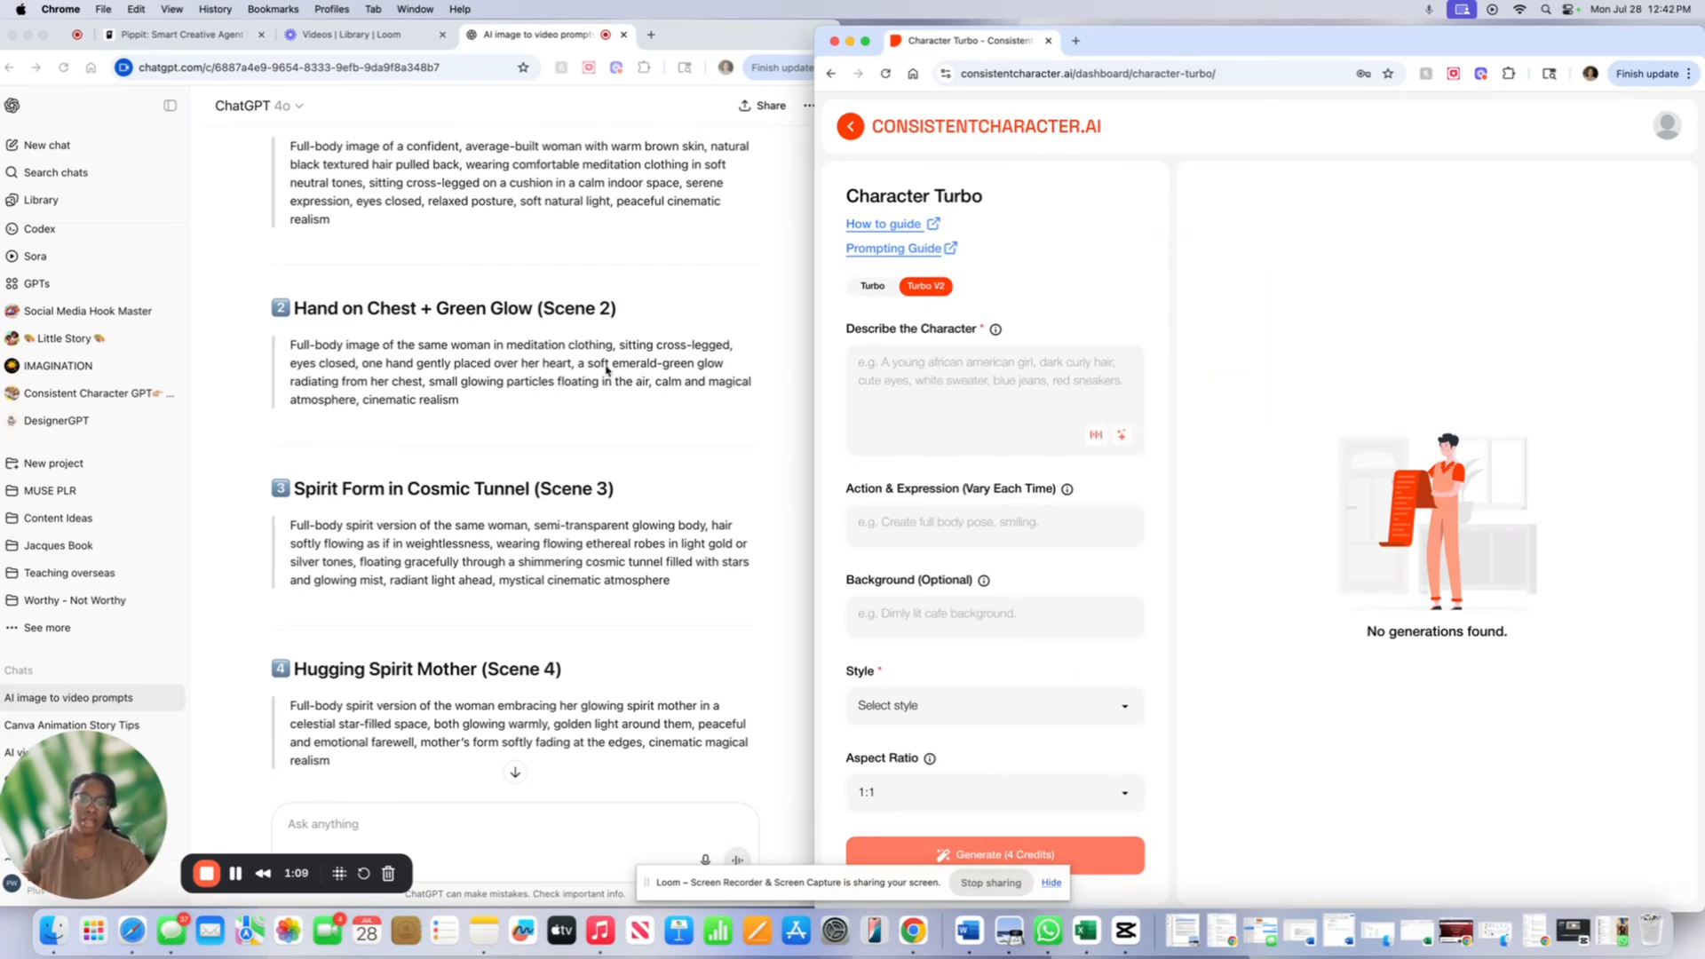
scroll(606, 342, up, 5)
scroll(605, 341, down, 3)
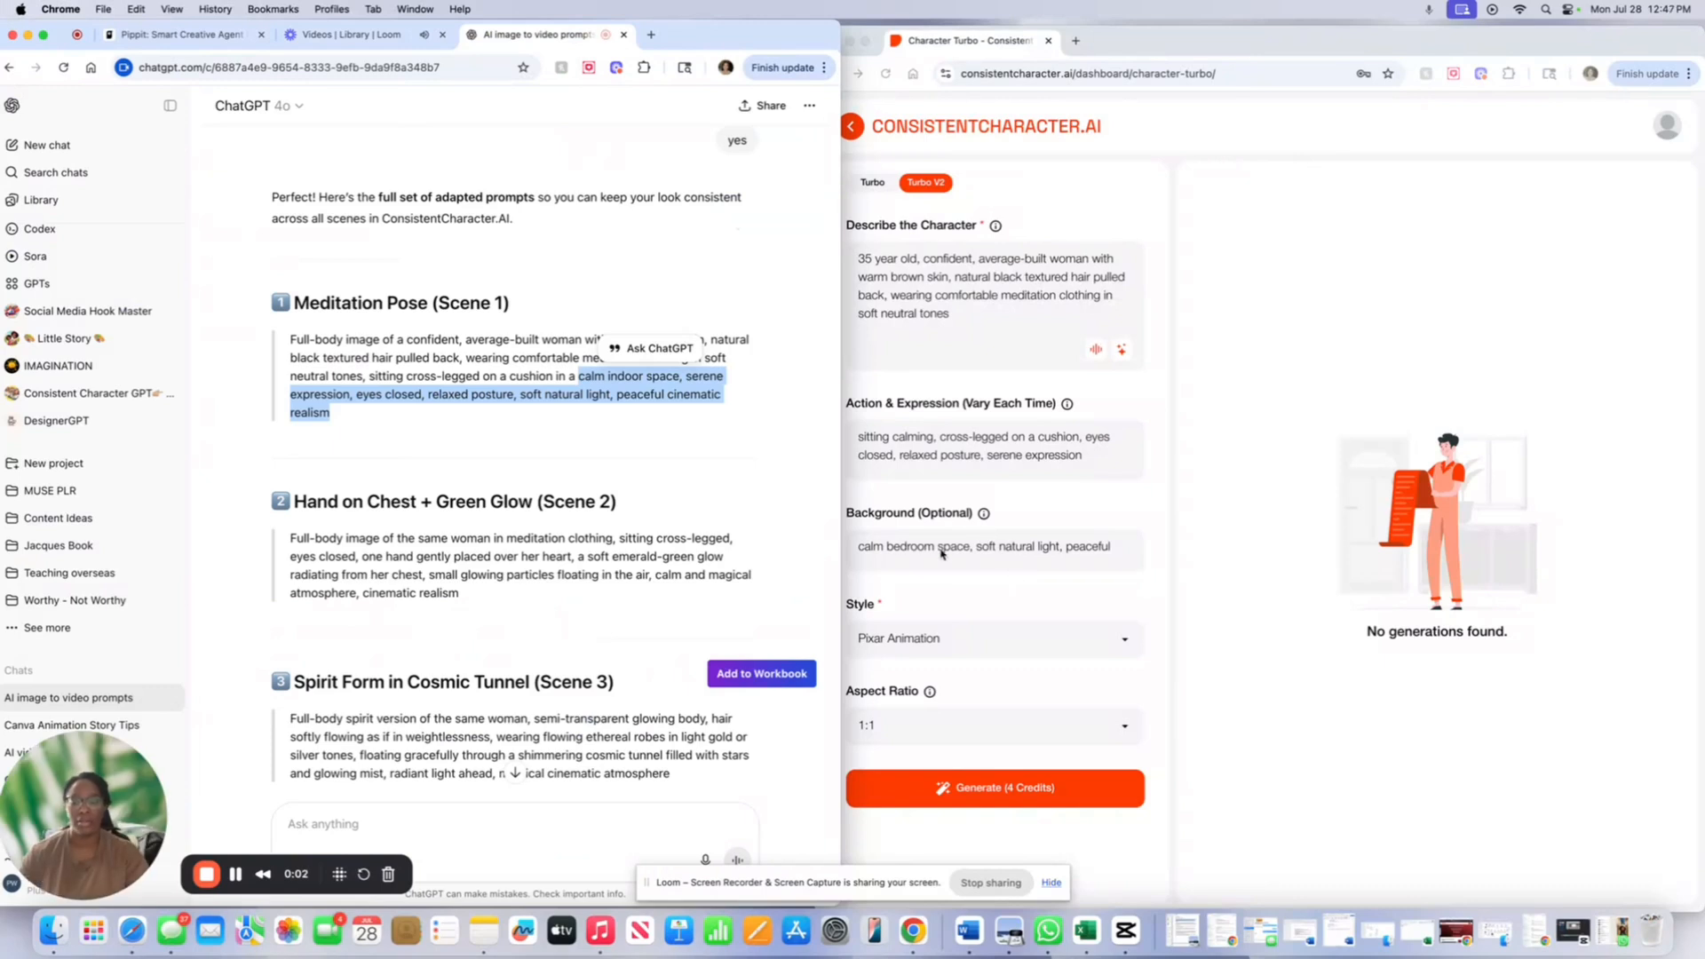
- Set the aspect ratio to 16:9 and generate the Pixar meditation image for 4 credits
click(1006, 383)
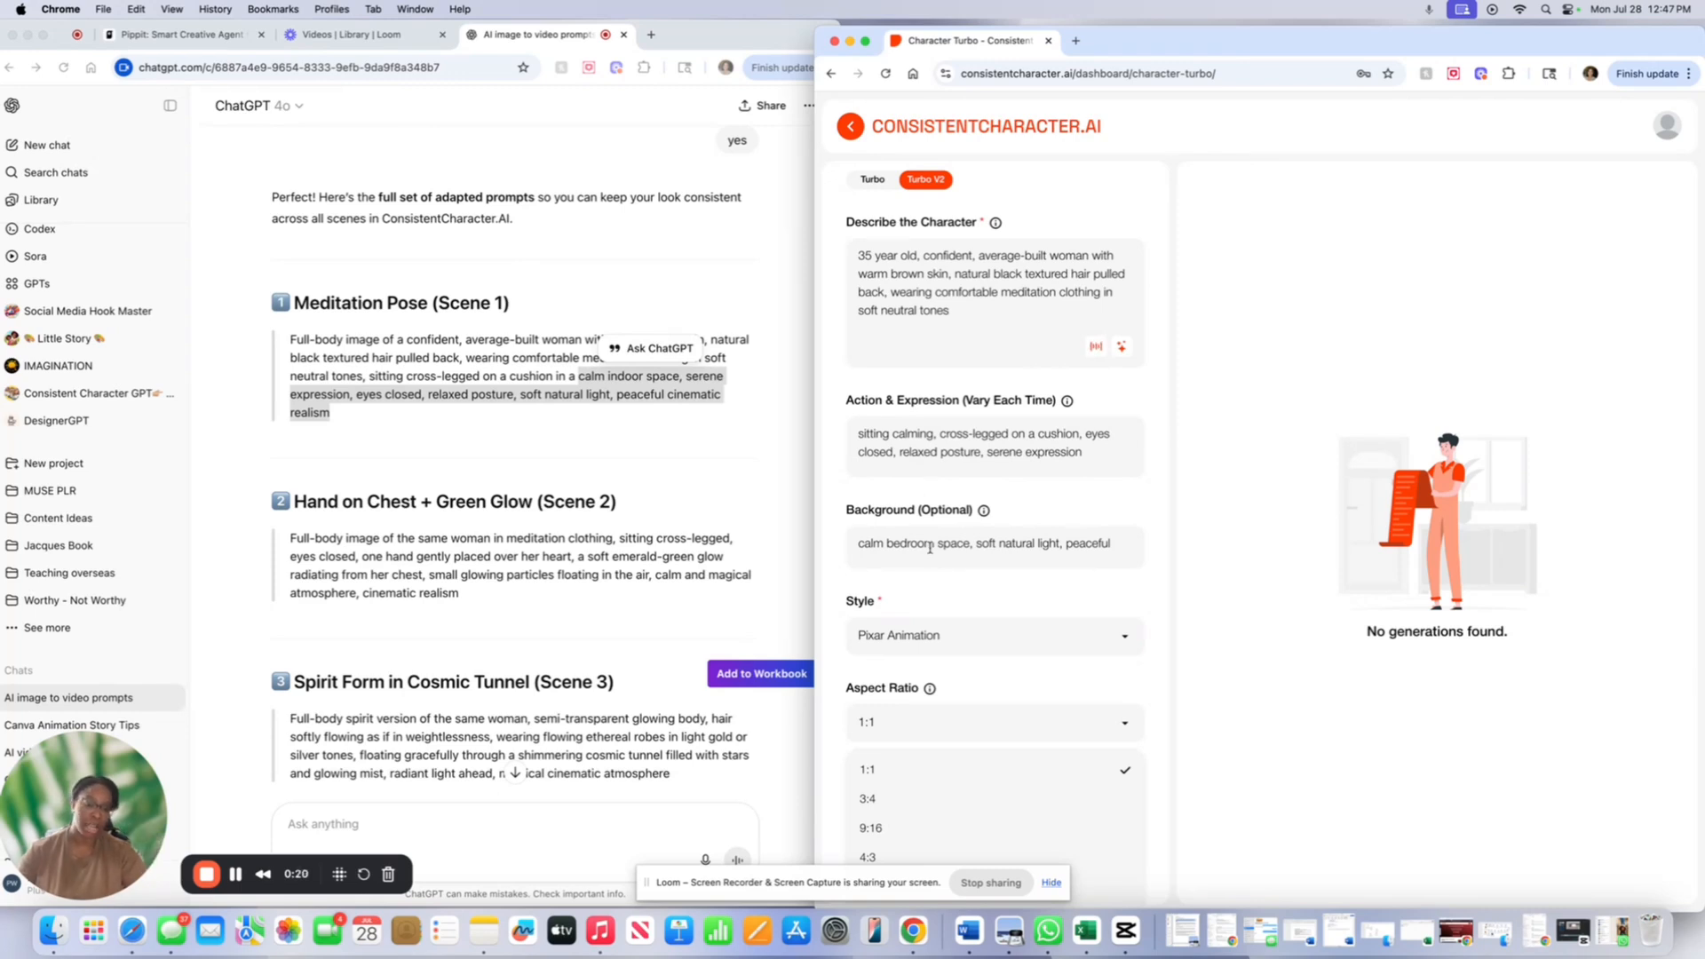
scroll(930, 547, down, 1)
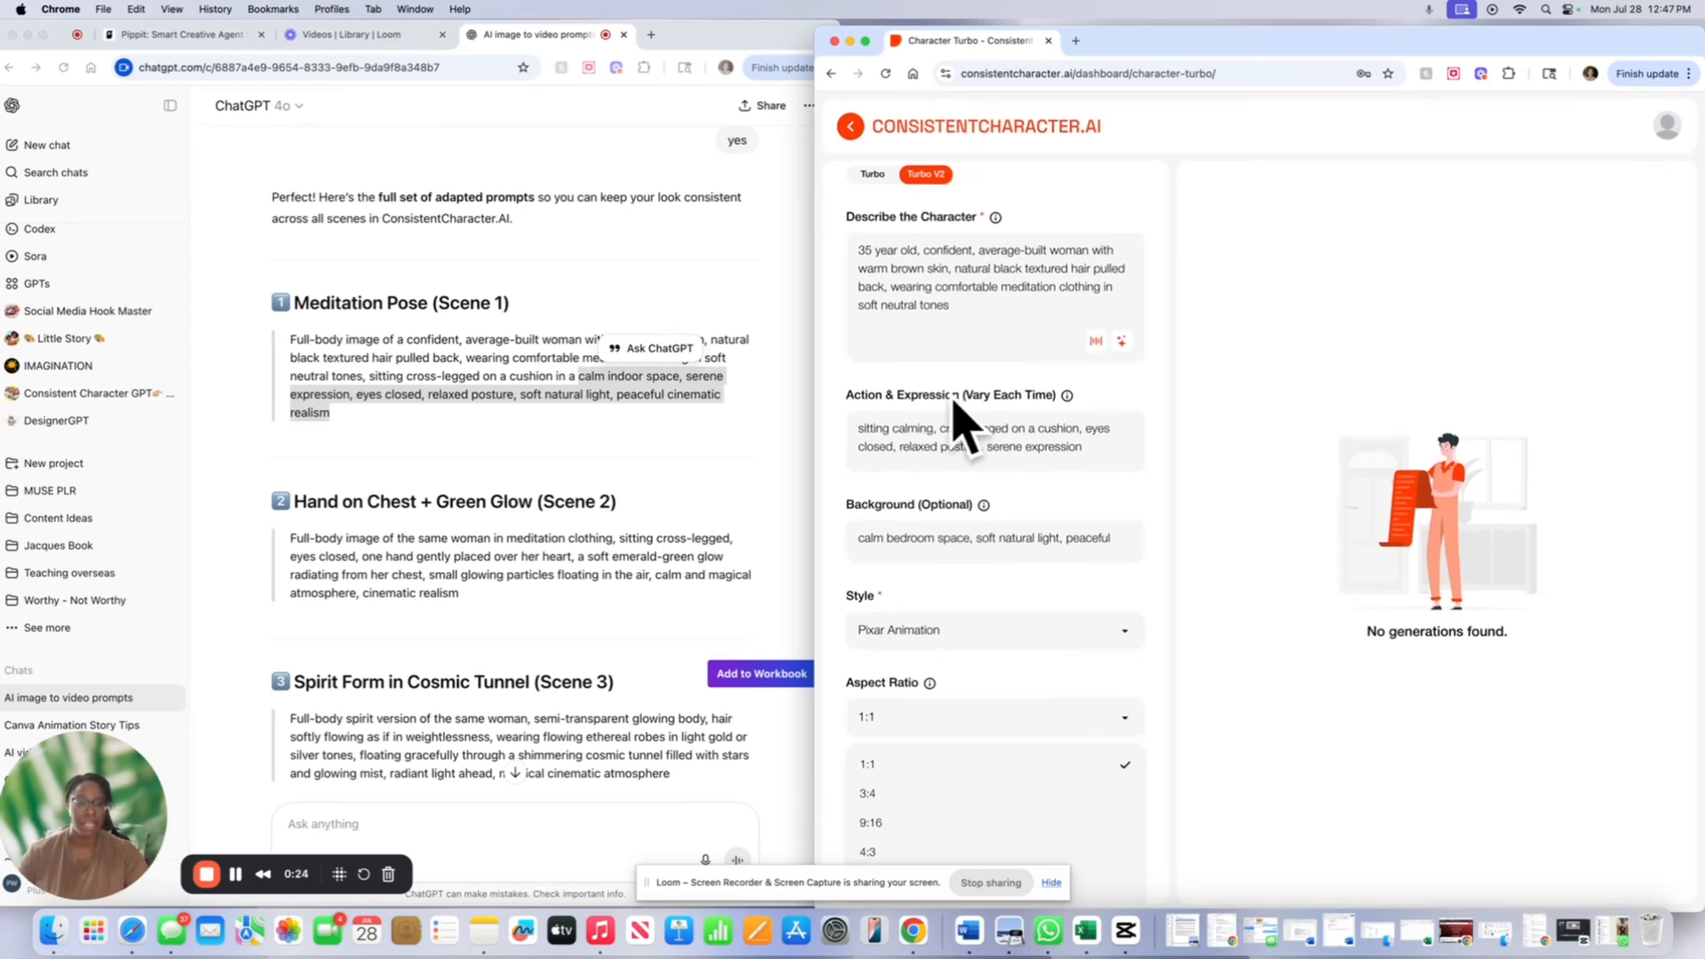
drag(1101, 40, 1082, 9)
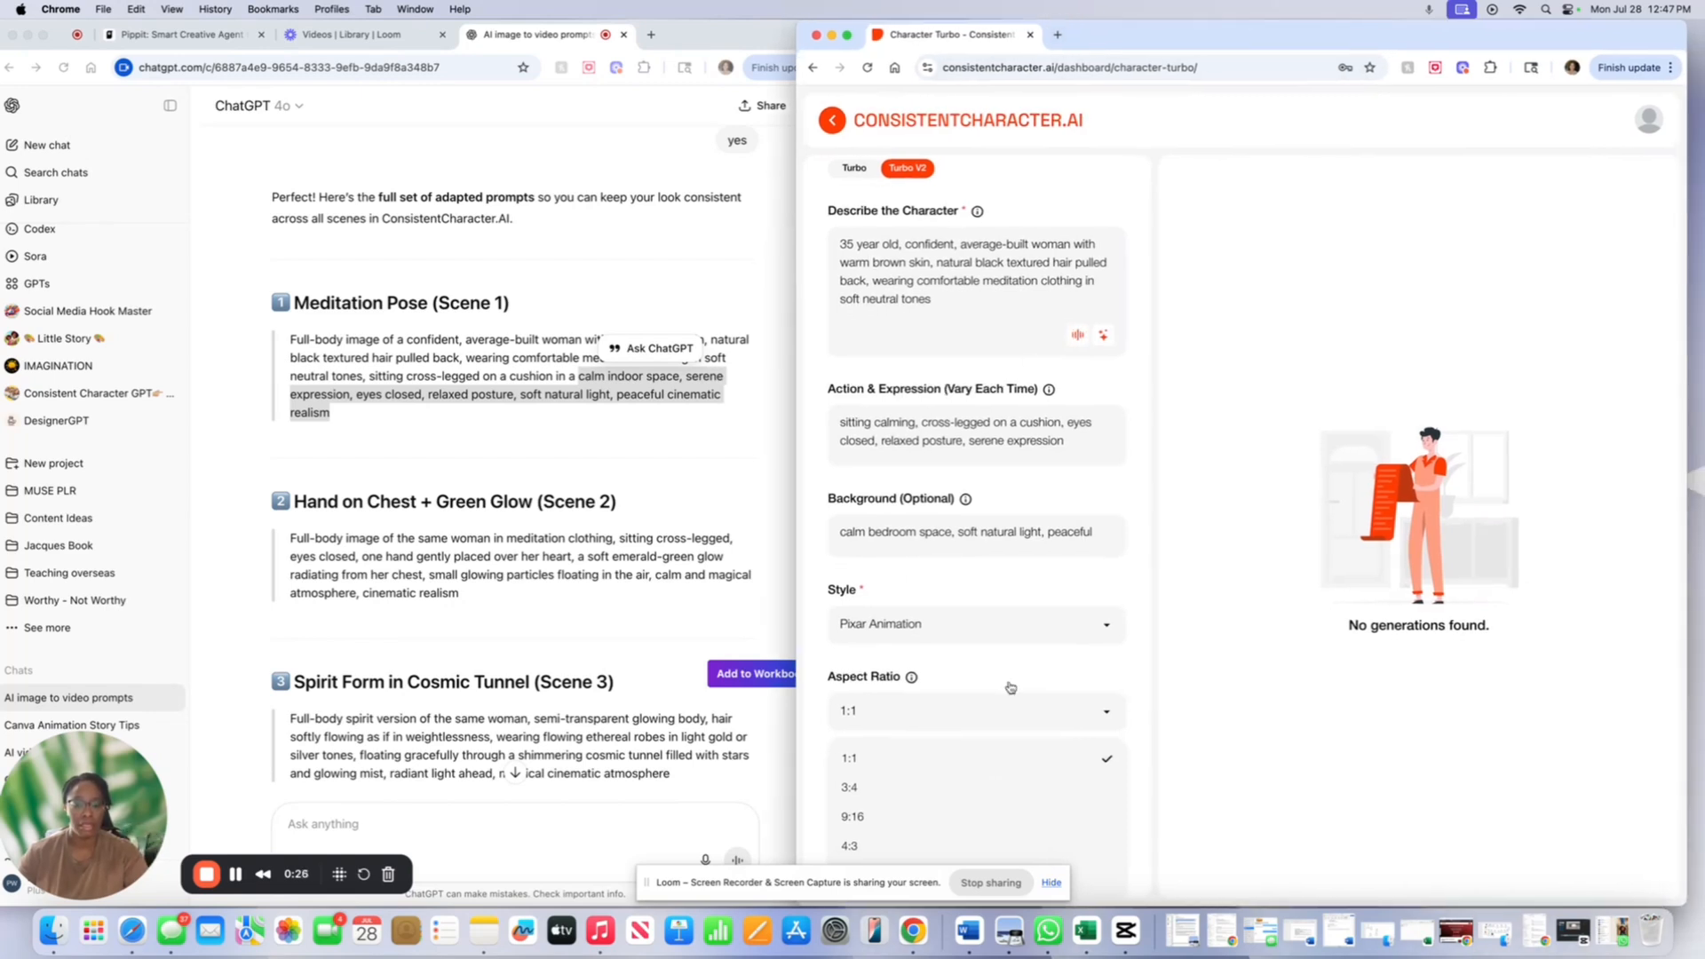
drag(937, 879, 1265, 850)
click(868, 809)
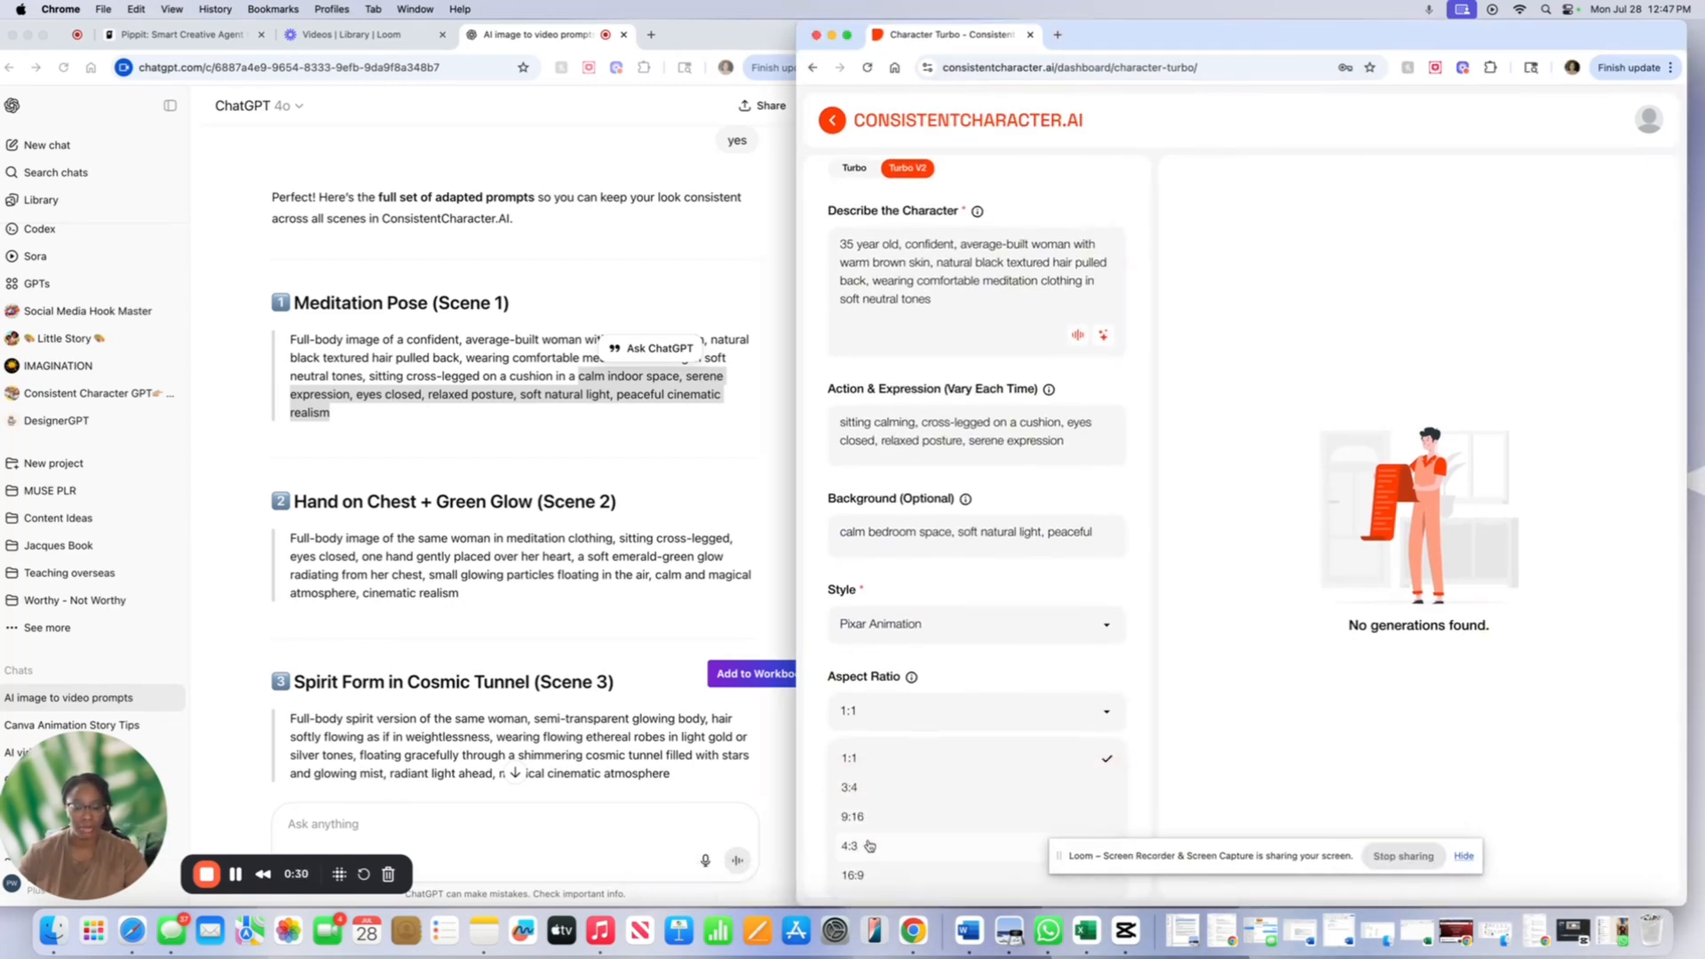
click(867, 878)
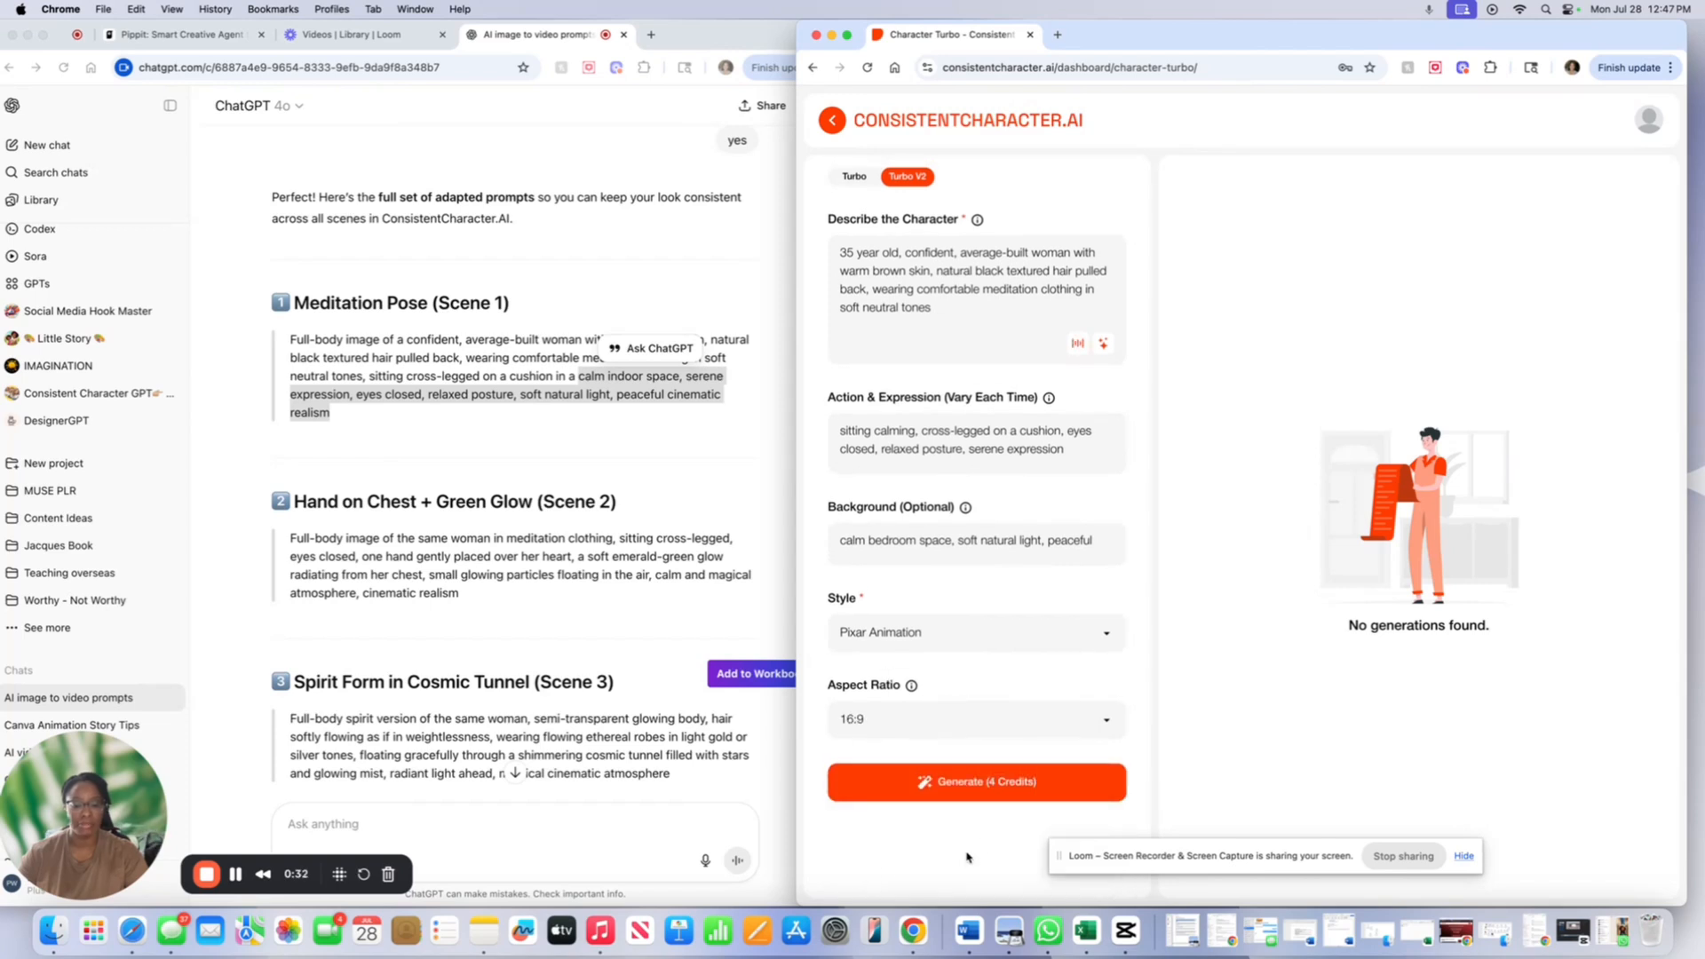
click(941, 793)
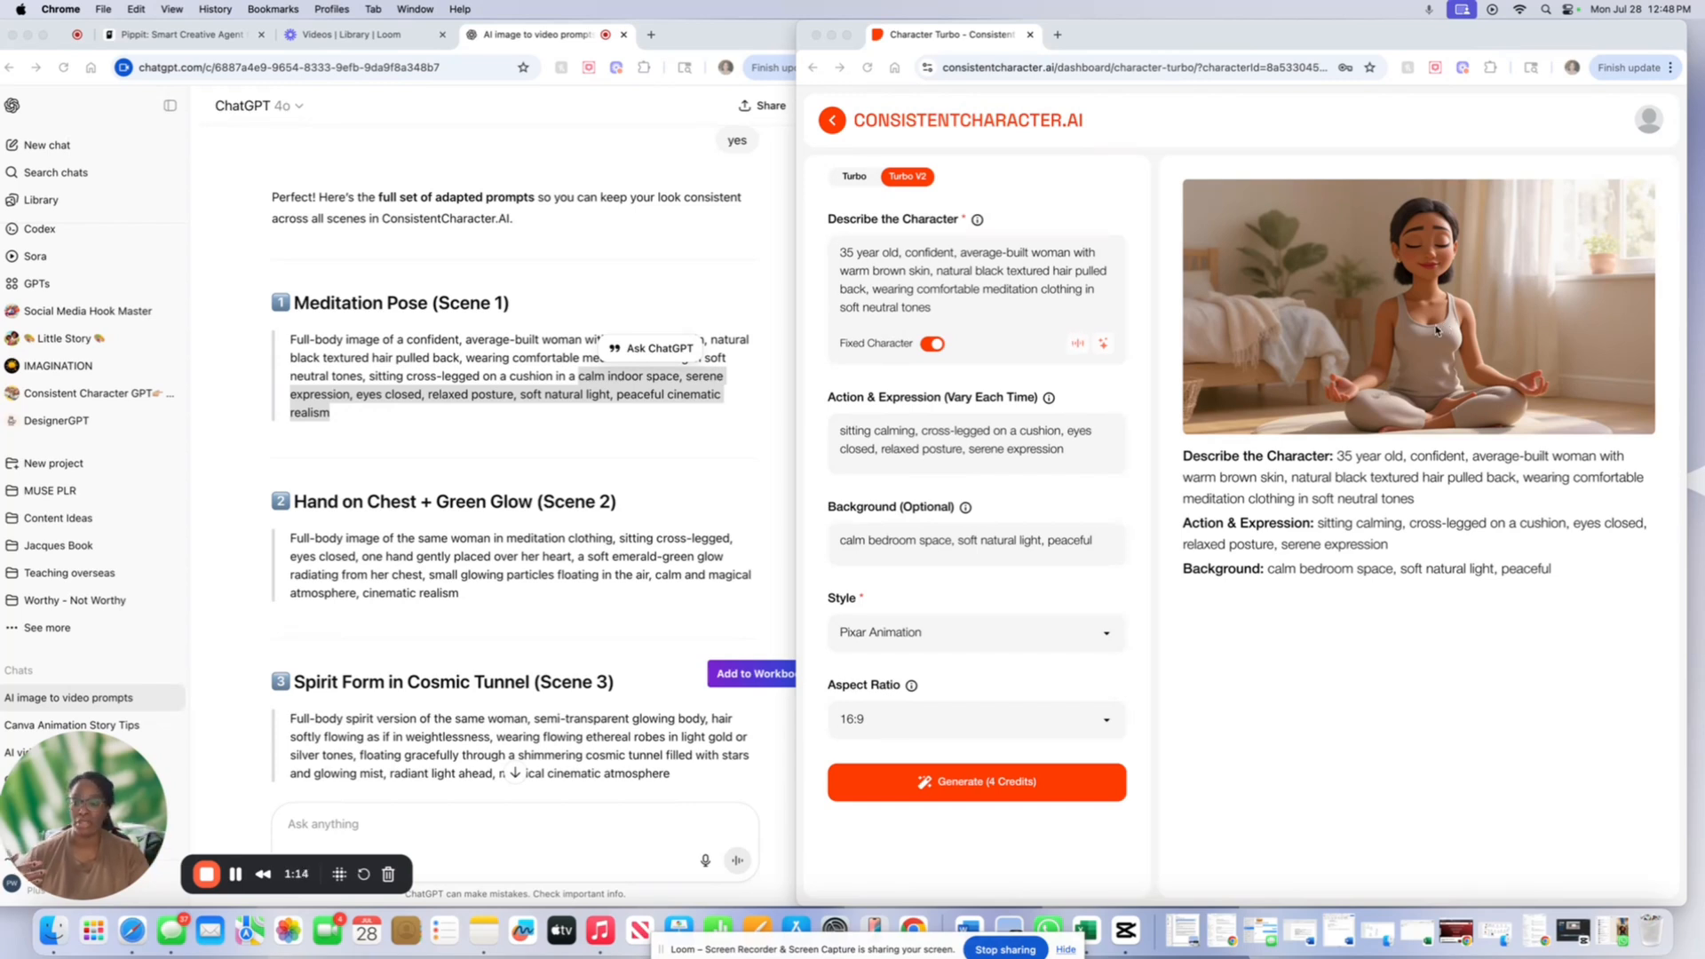
- Load the generated meditation image into the Action Editor, then return to ChatGPT's scene prompts
click(1322, 340)
mouse_move(1382, 401)
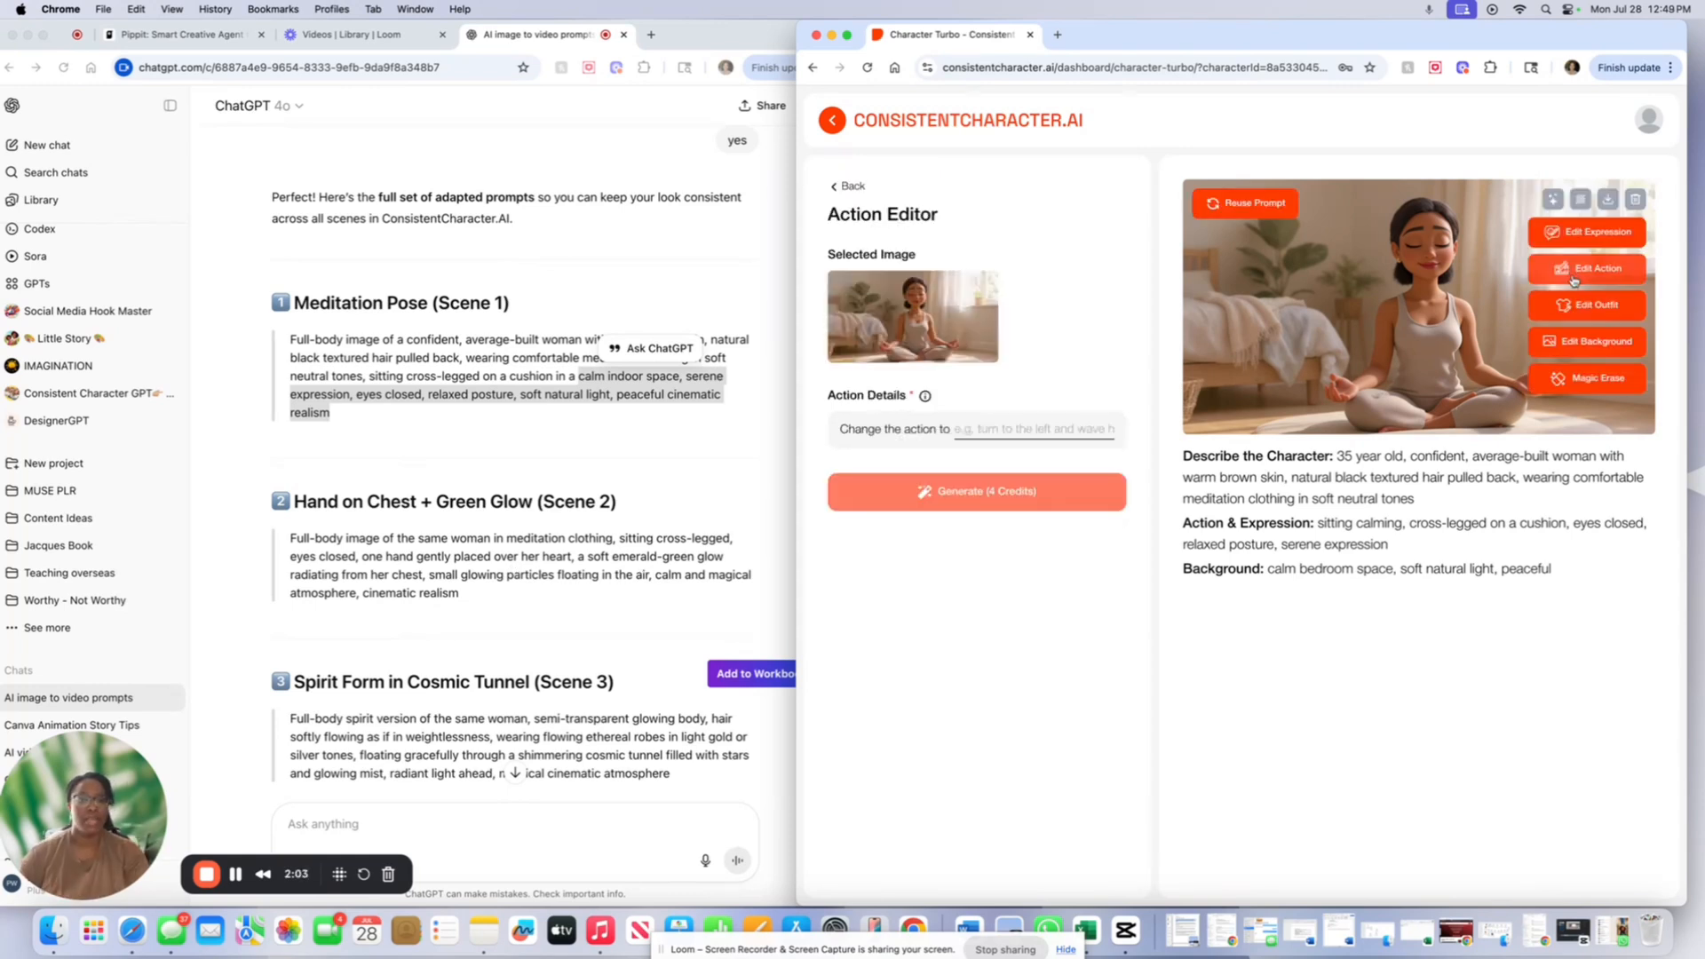
click(565, 455)
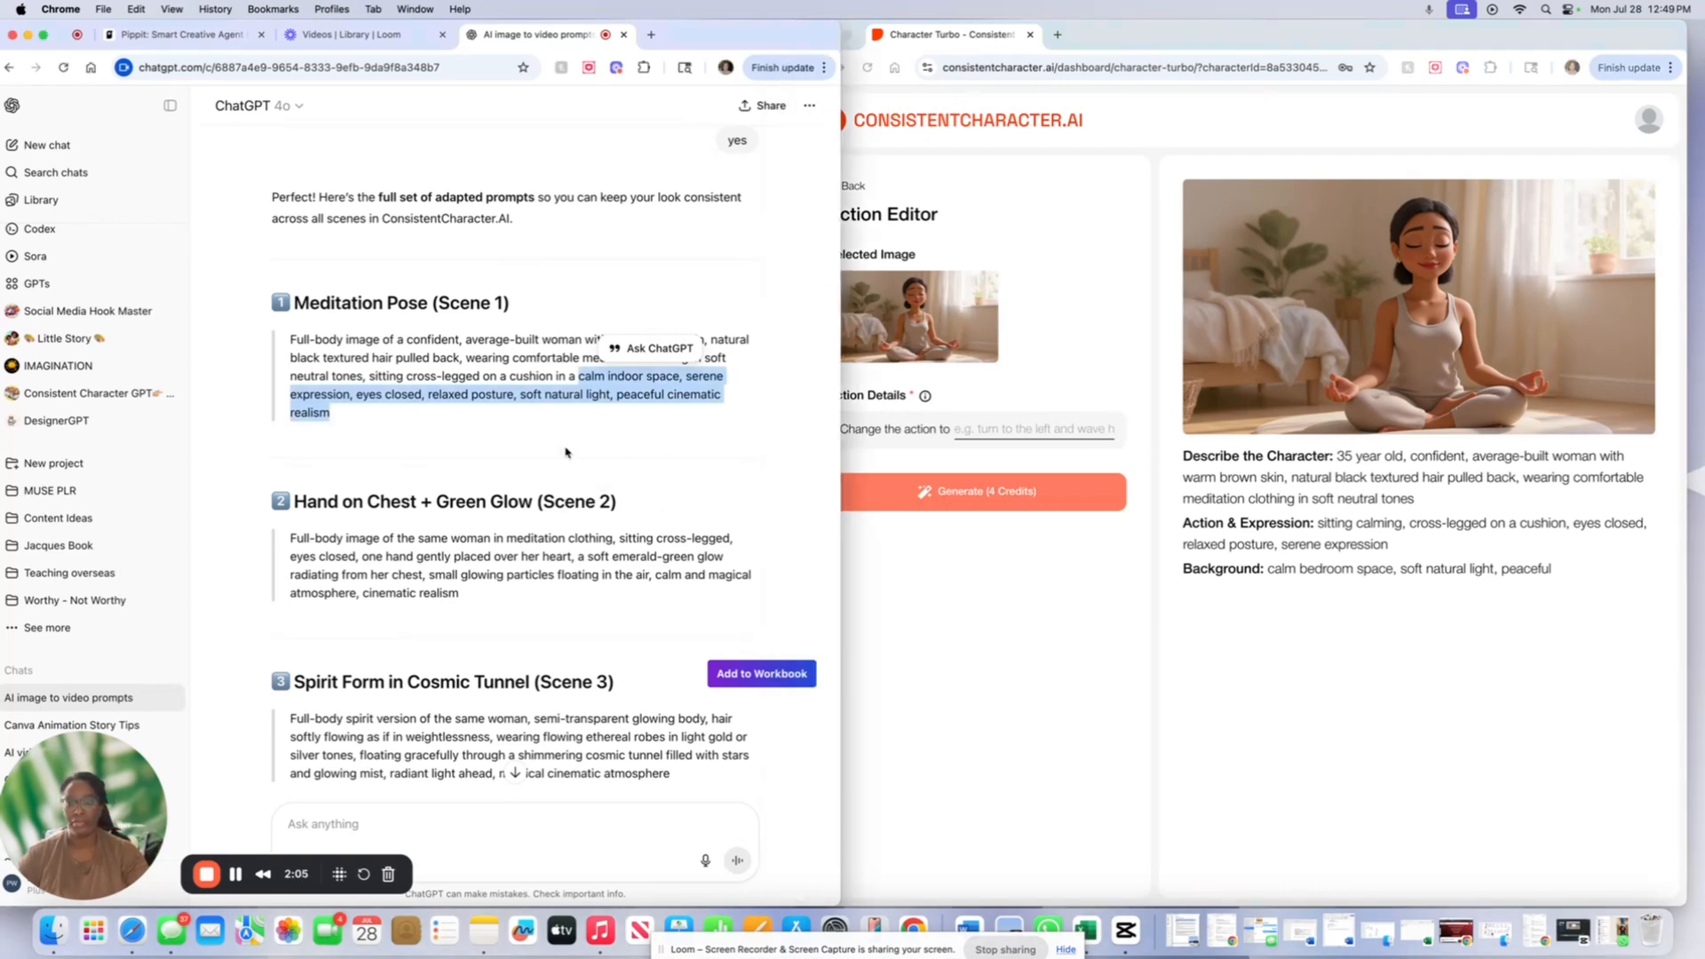
scroll(565, 447, down, 5)
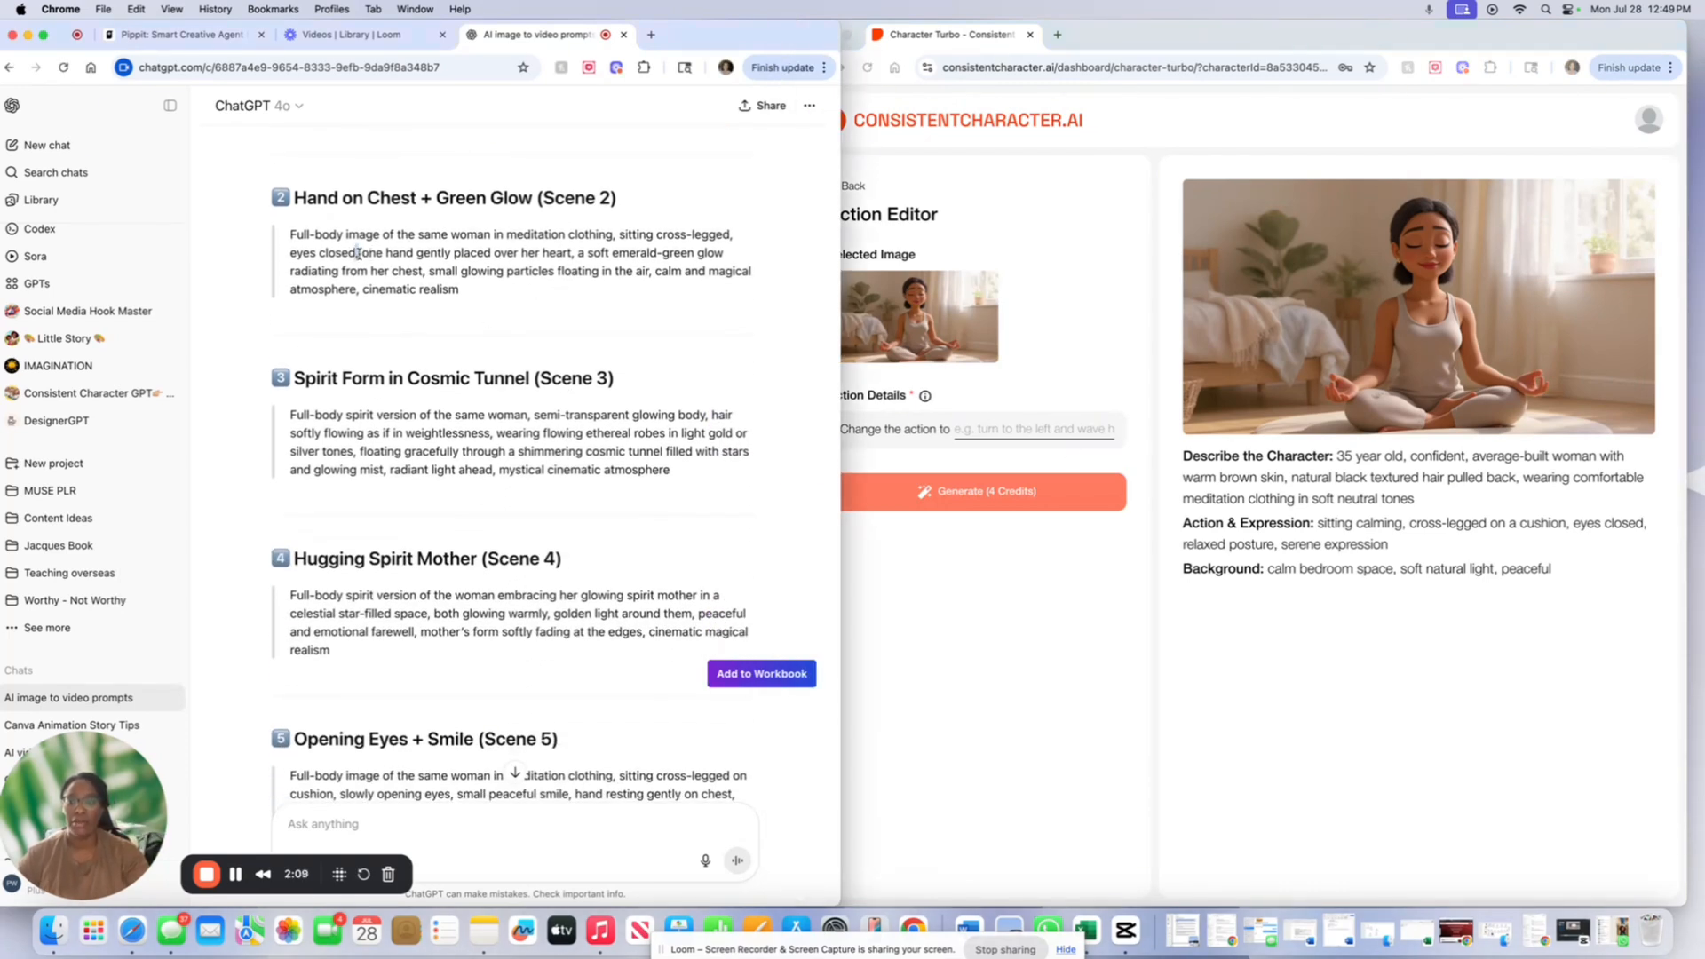
drag(358, 254, 499, 271)
click(364, 254)
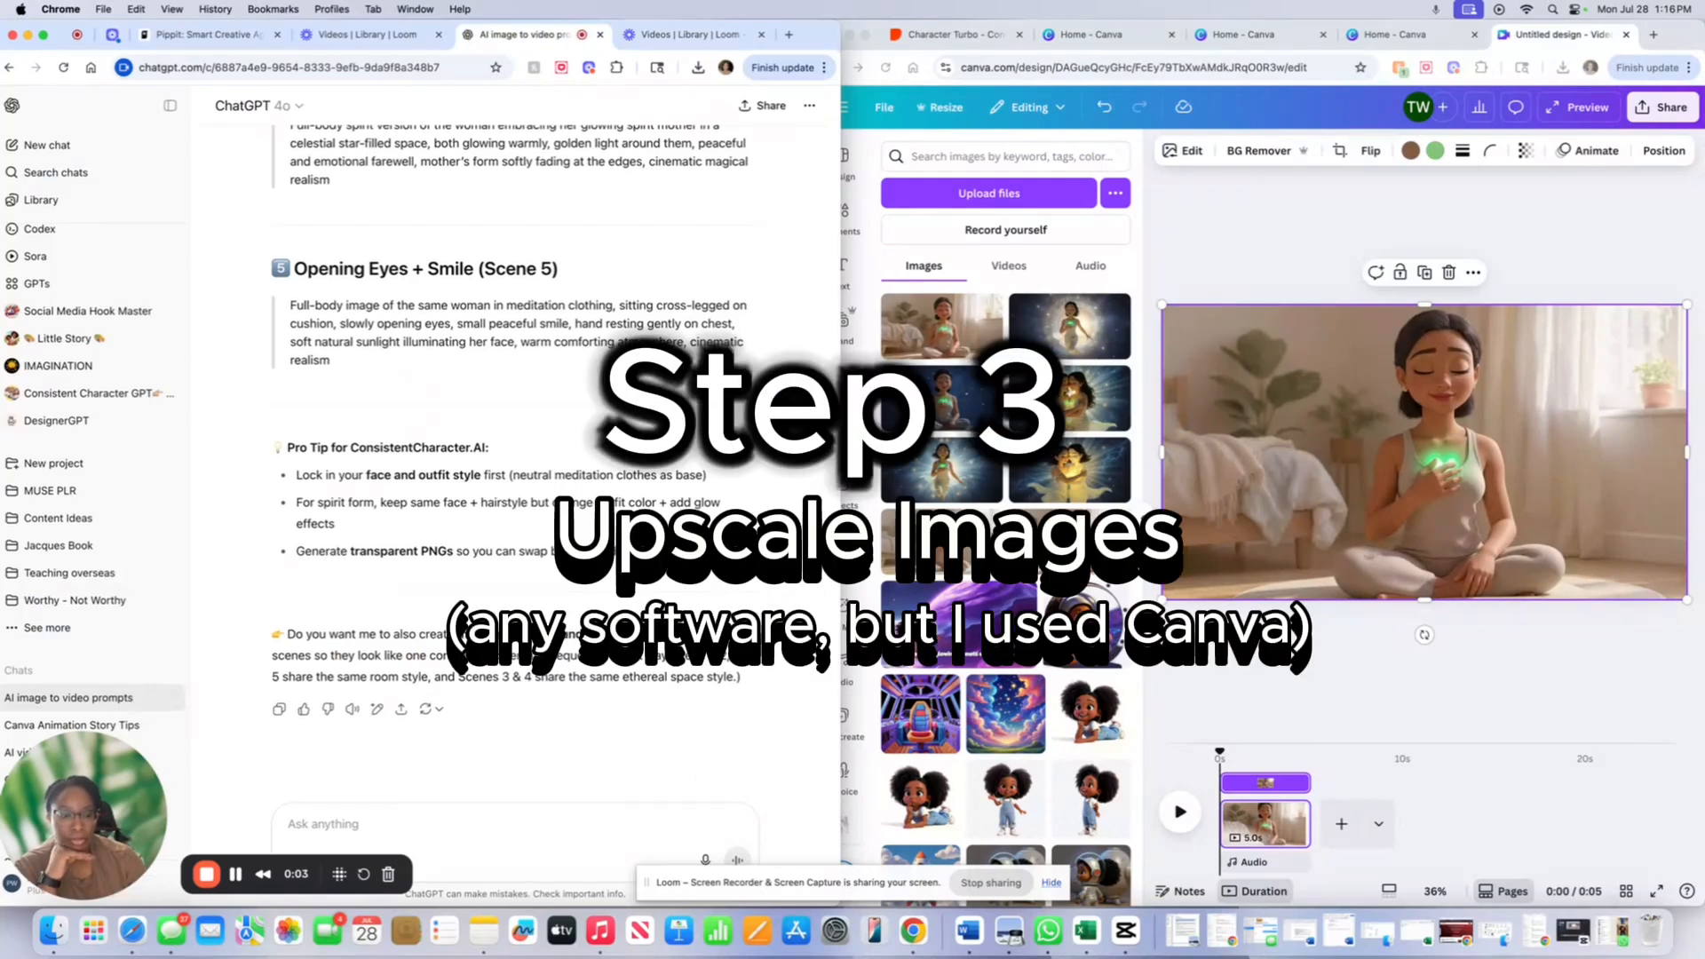
- Open Canva's Image Upscaler app with the glowing hand-on-chest meditation image loaded
click(1260, 669)
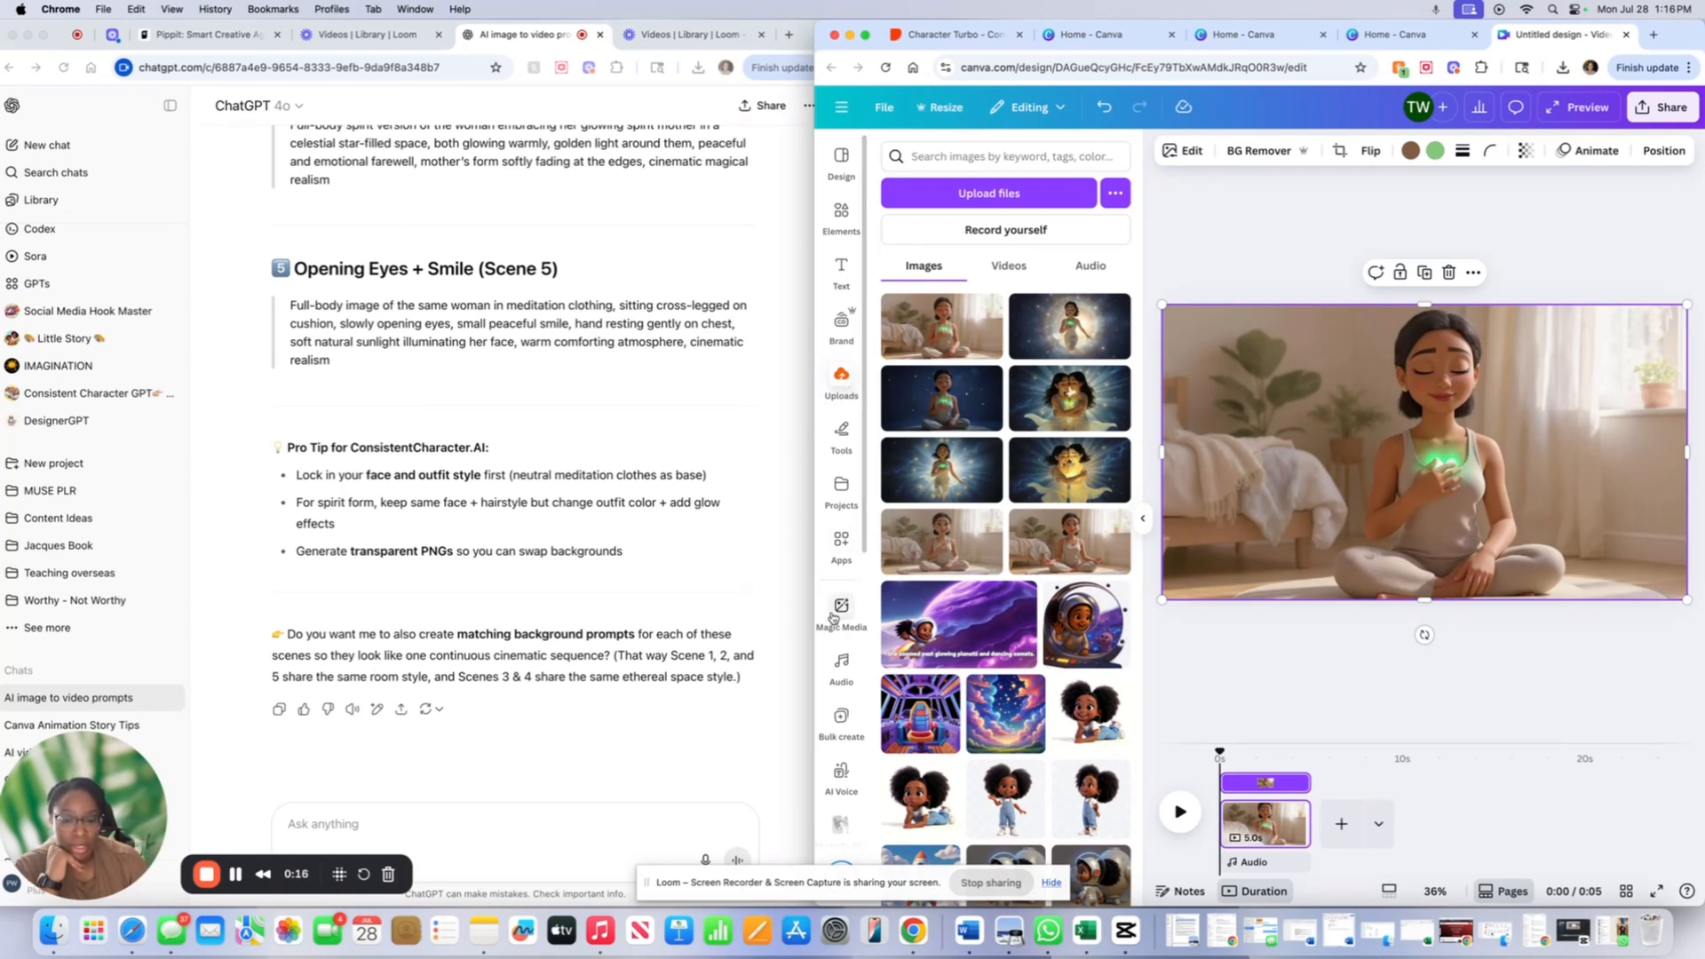
scroll(834, 631, down, 5)
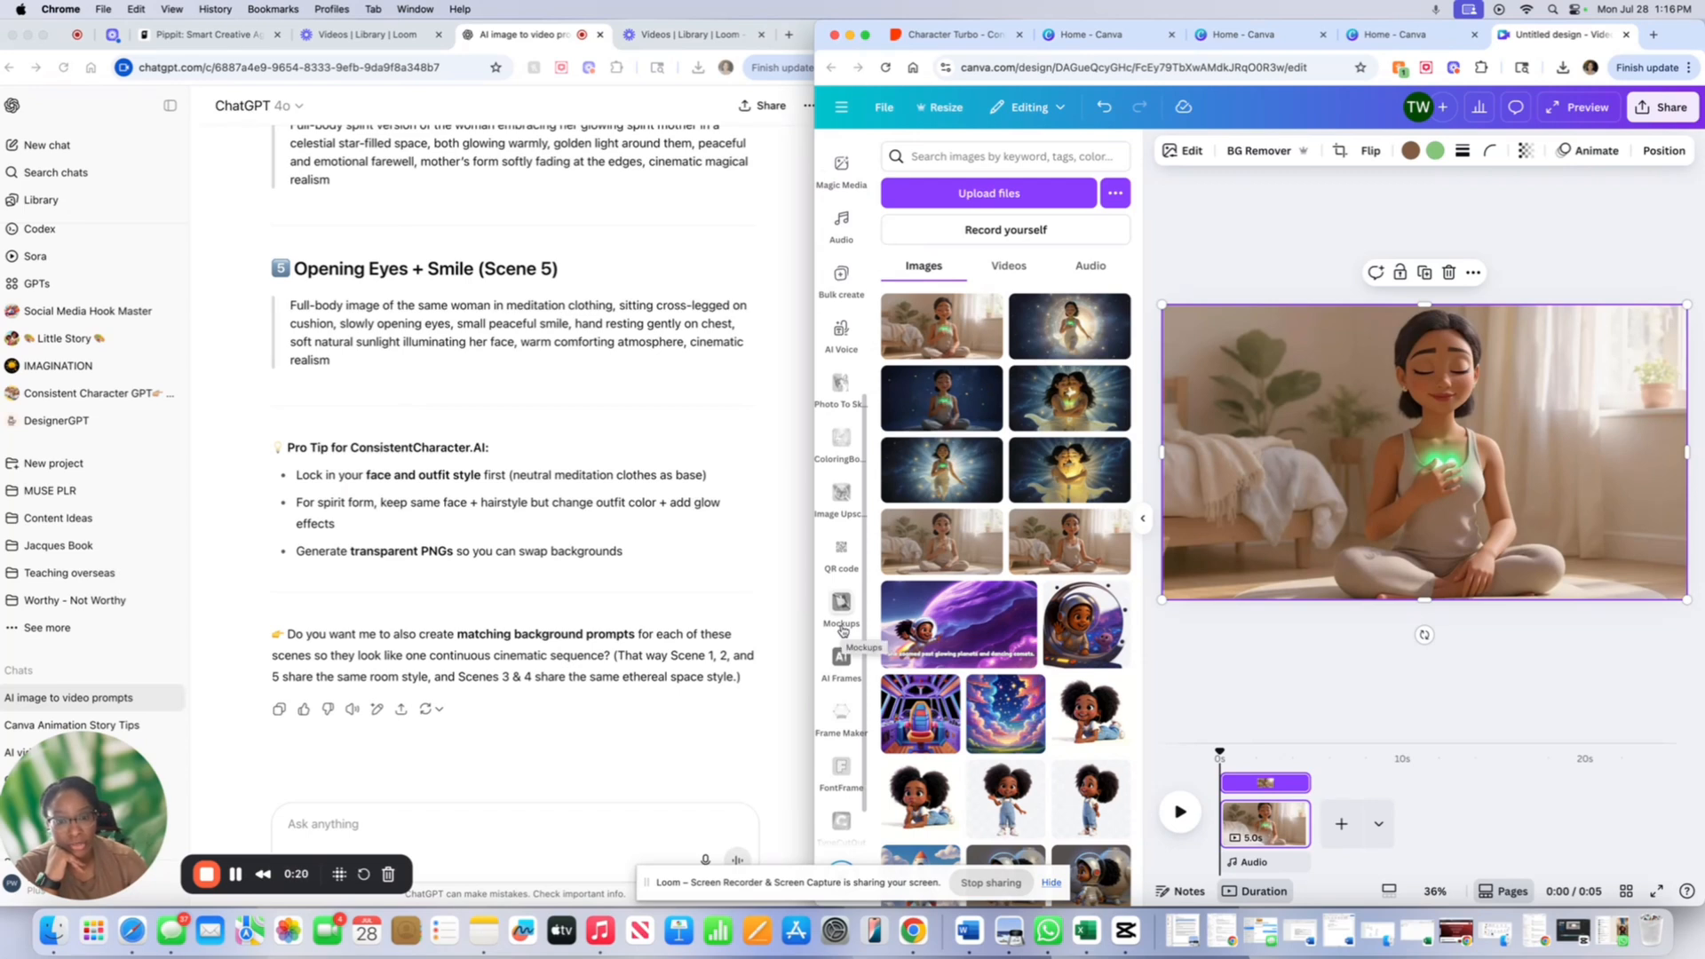
scroll(842, 630, down, 1)
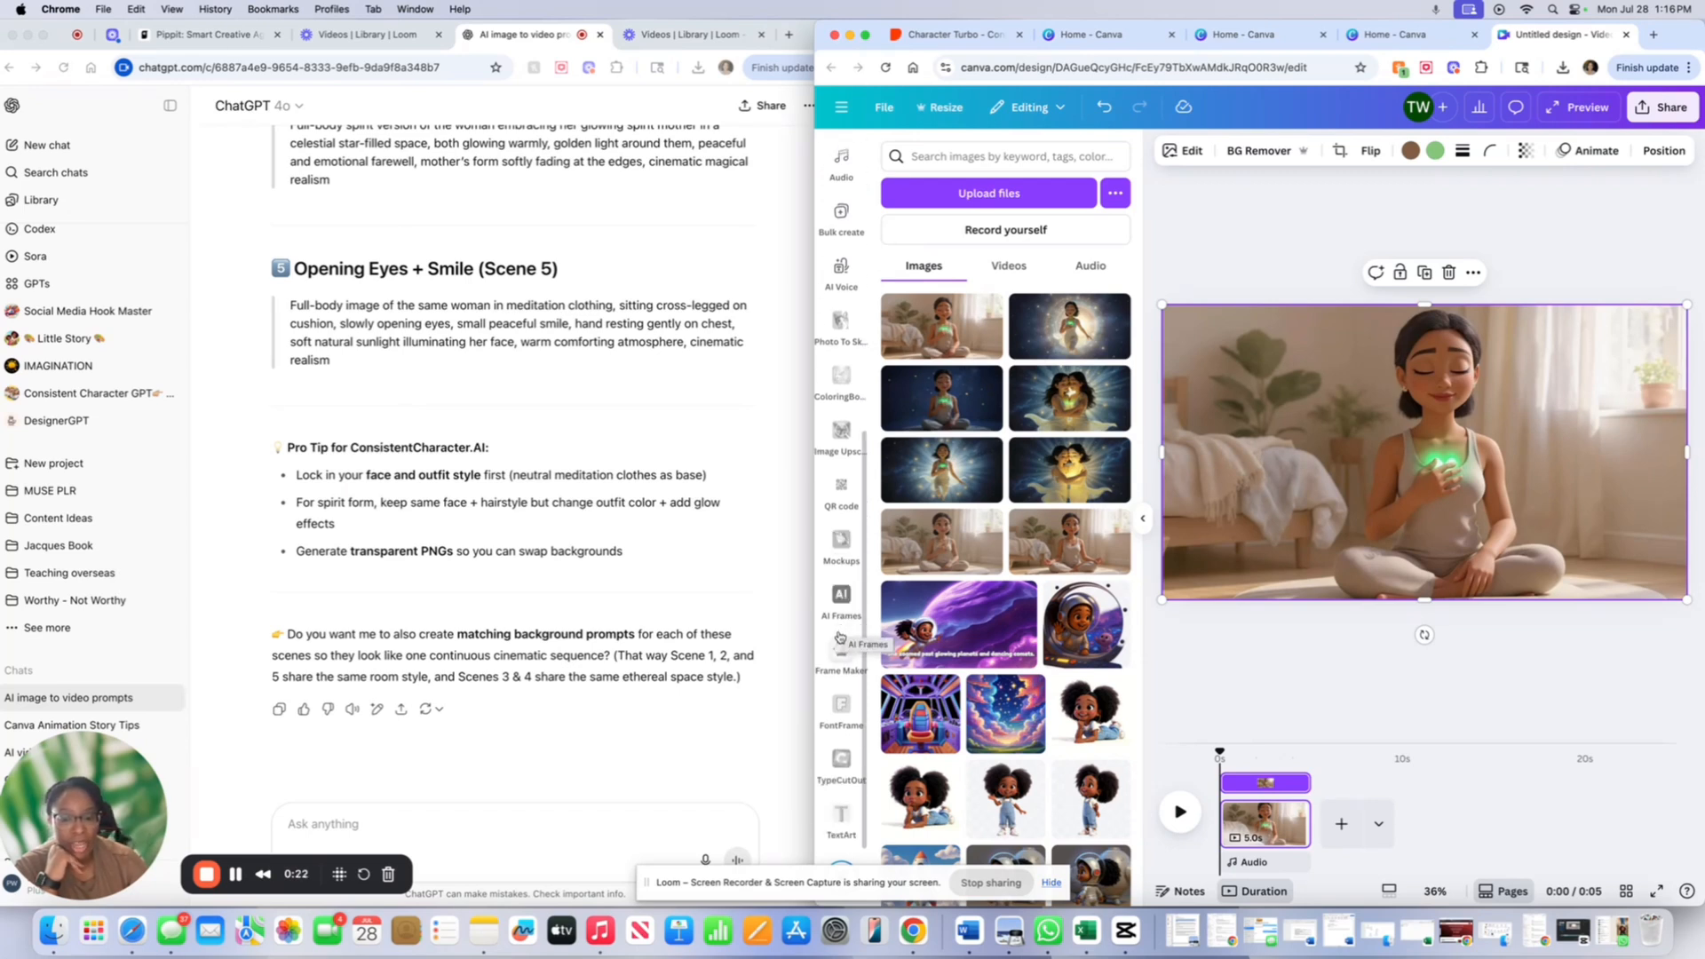
drag(762, 885, 1298, 870)
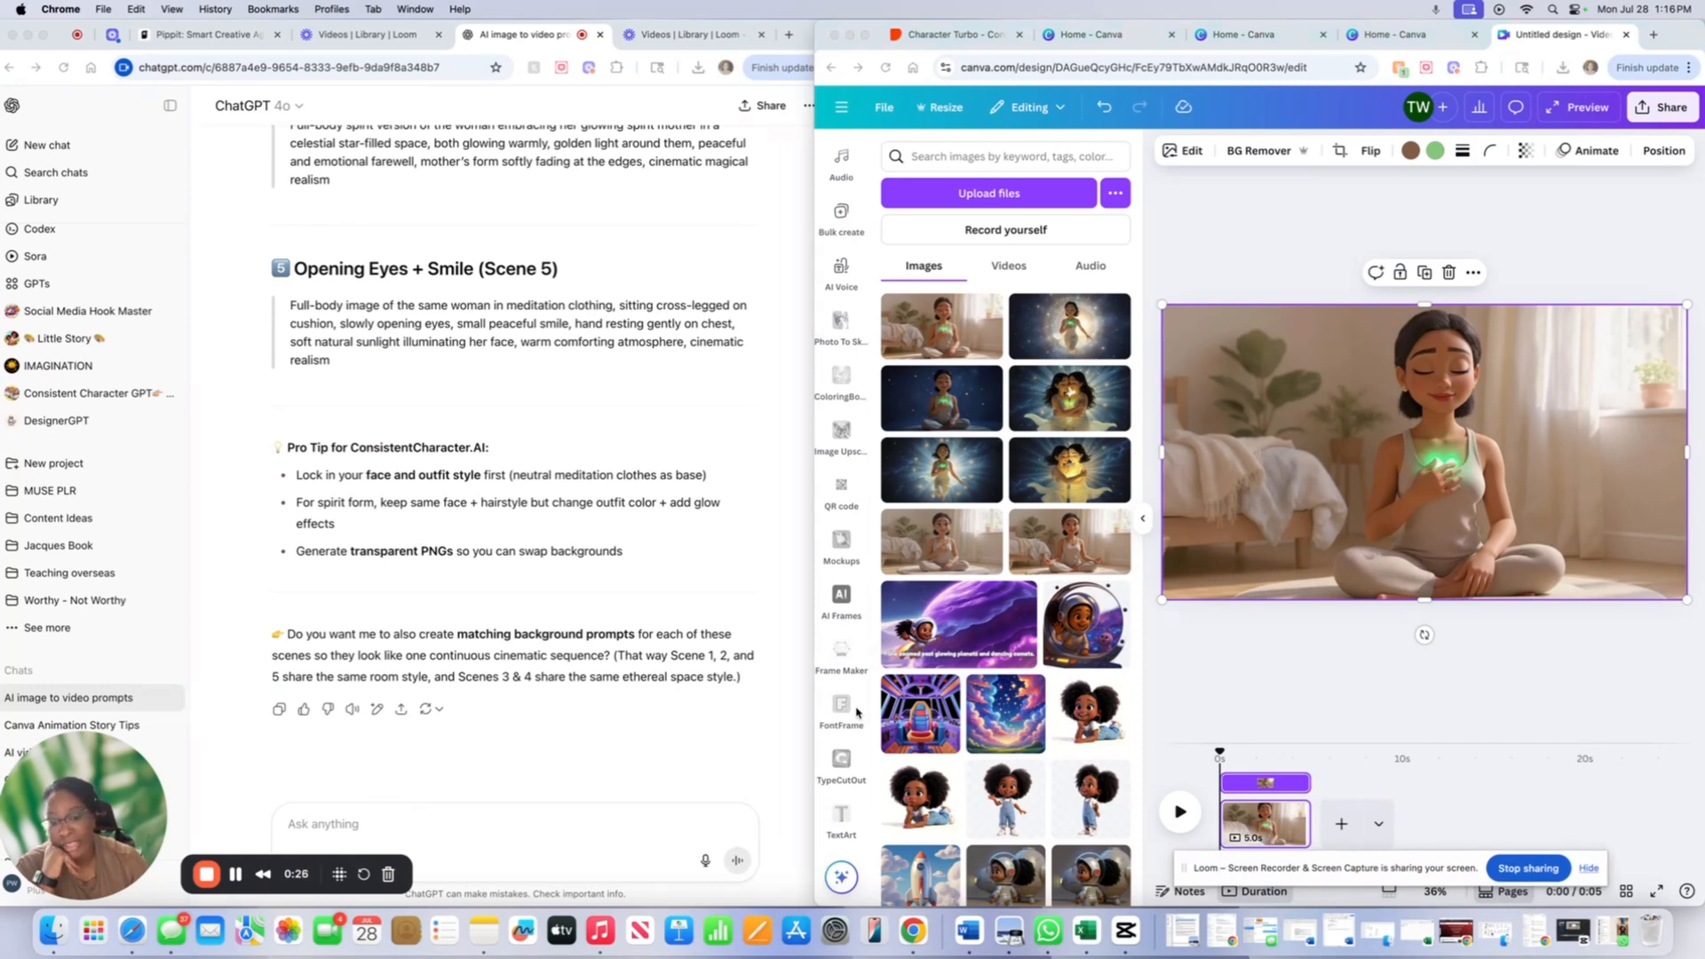
scroll(852, 675, up, 2)
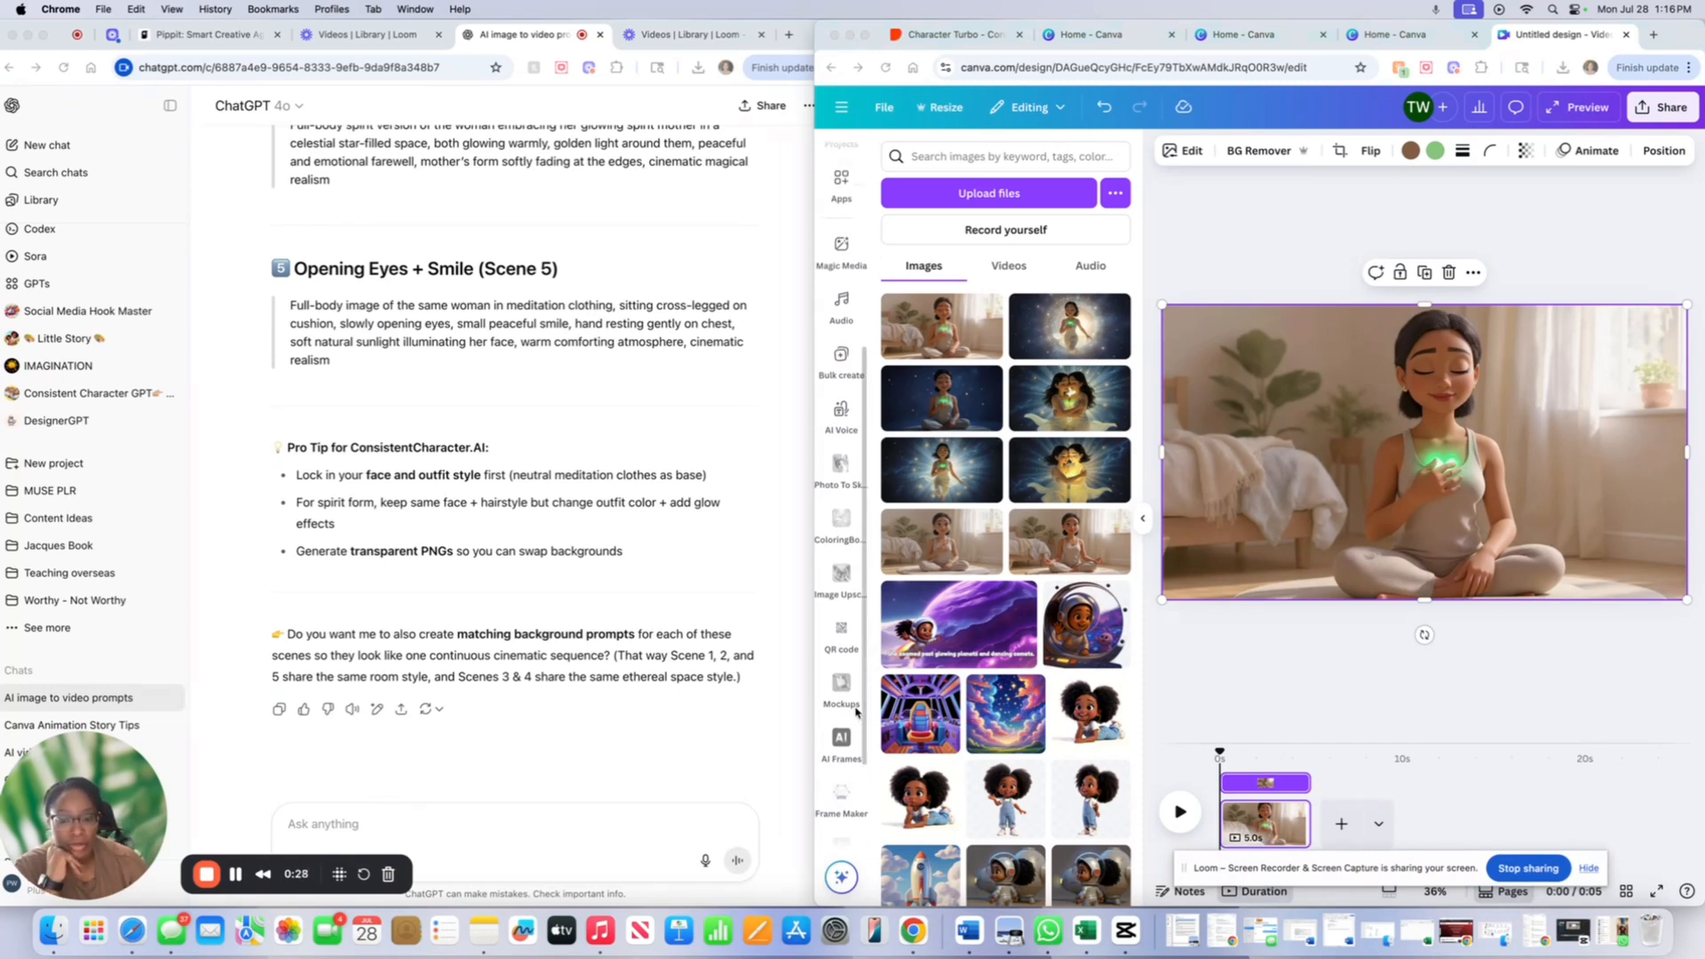
click(837, 568)
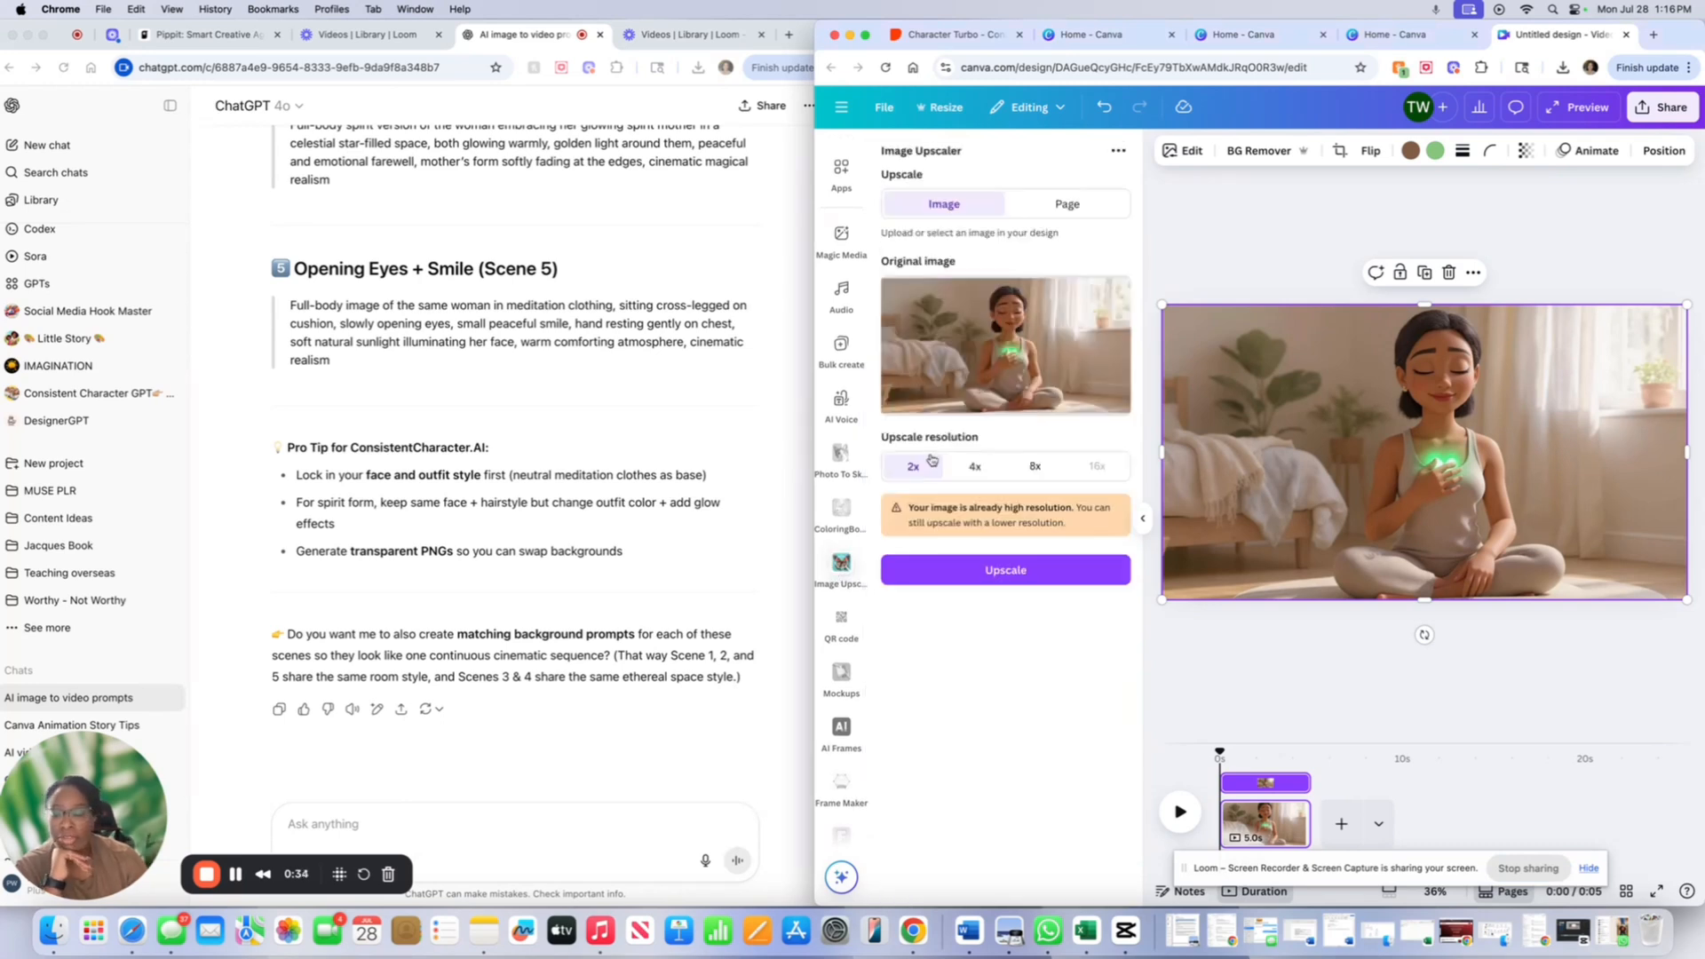
- Upscale the hand-on-chest image at 8x, compare before and after, and replace it in the design
click(1042, 470)
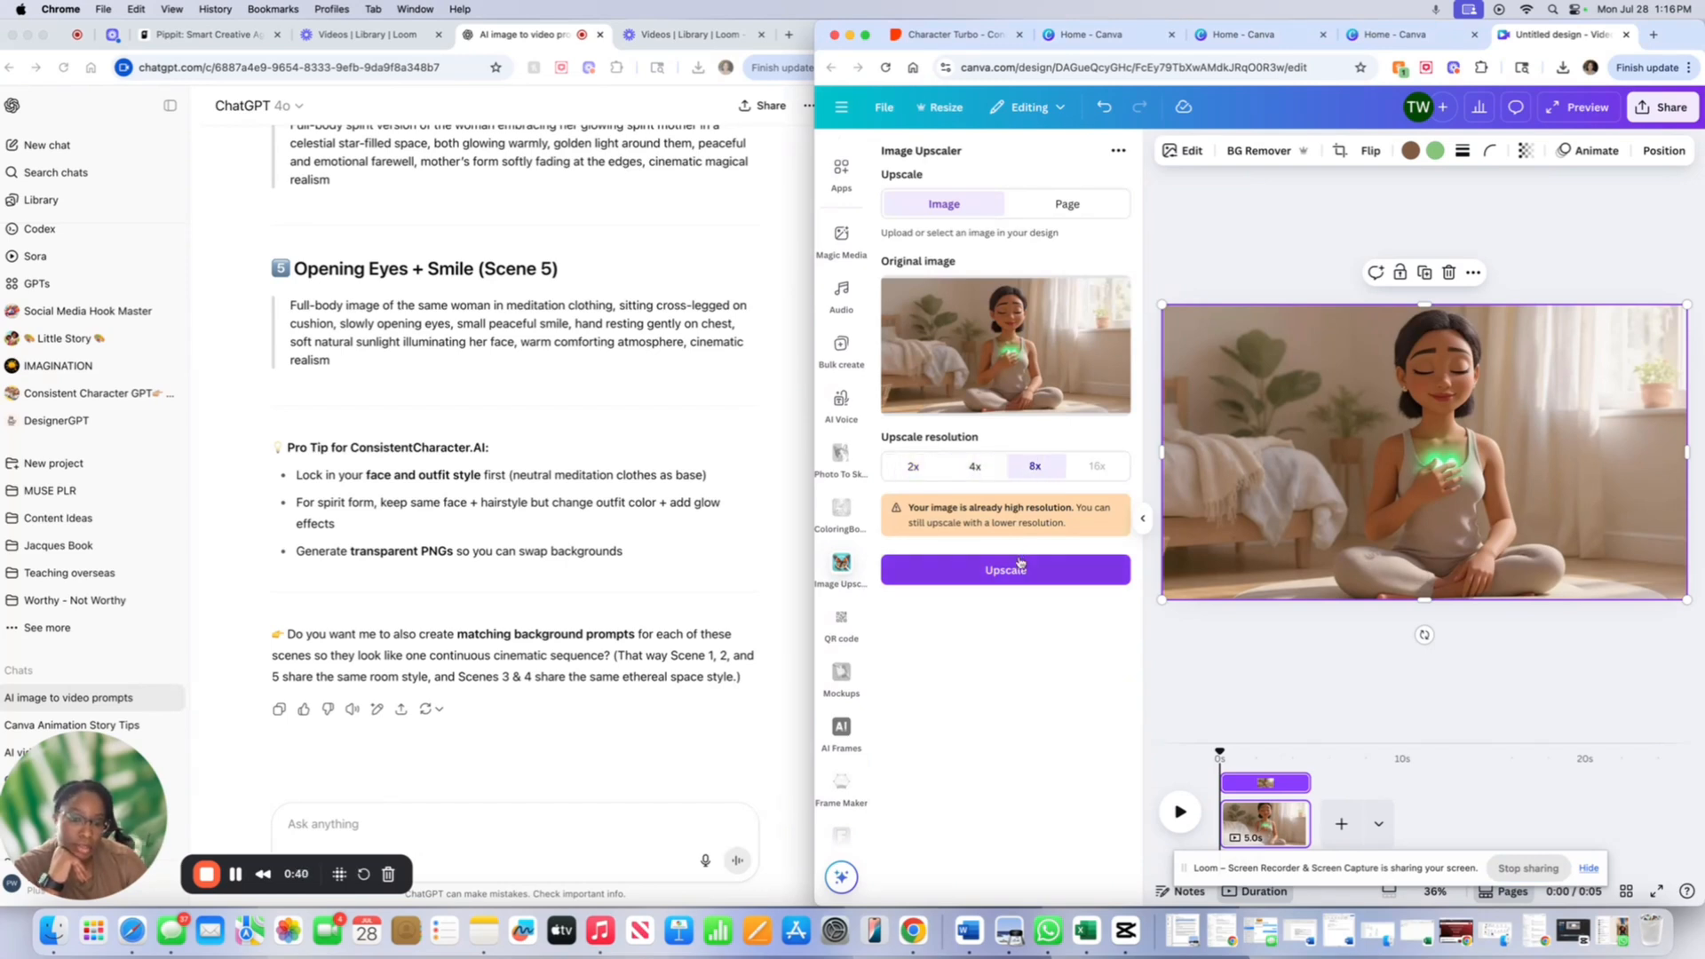
click(1018, 569)
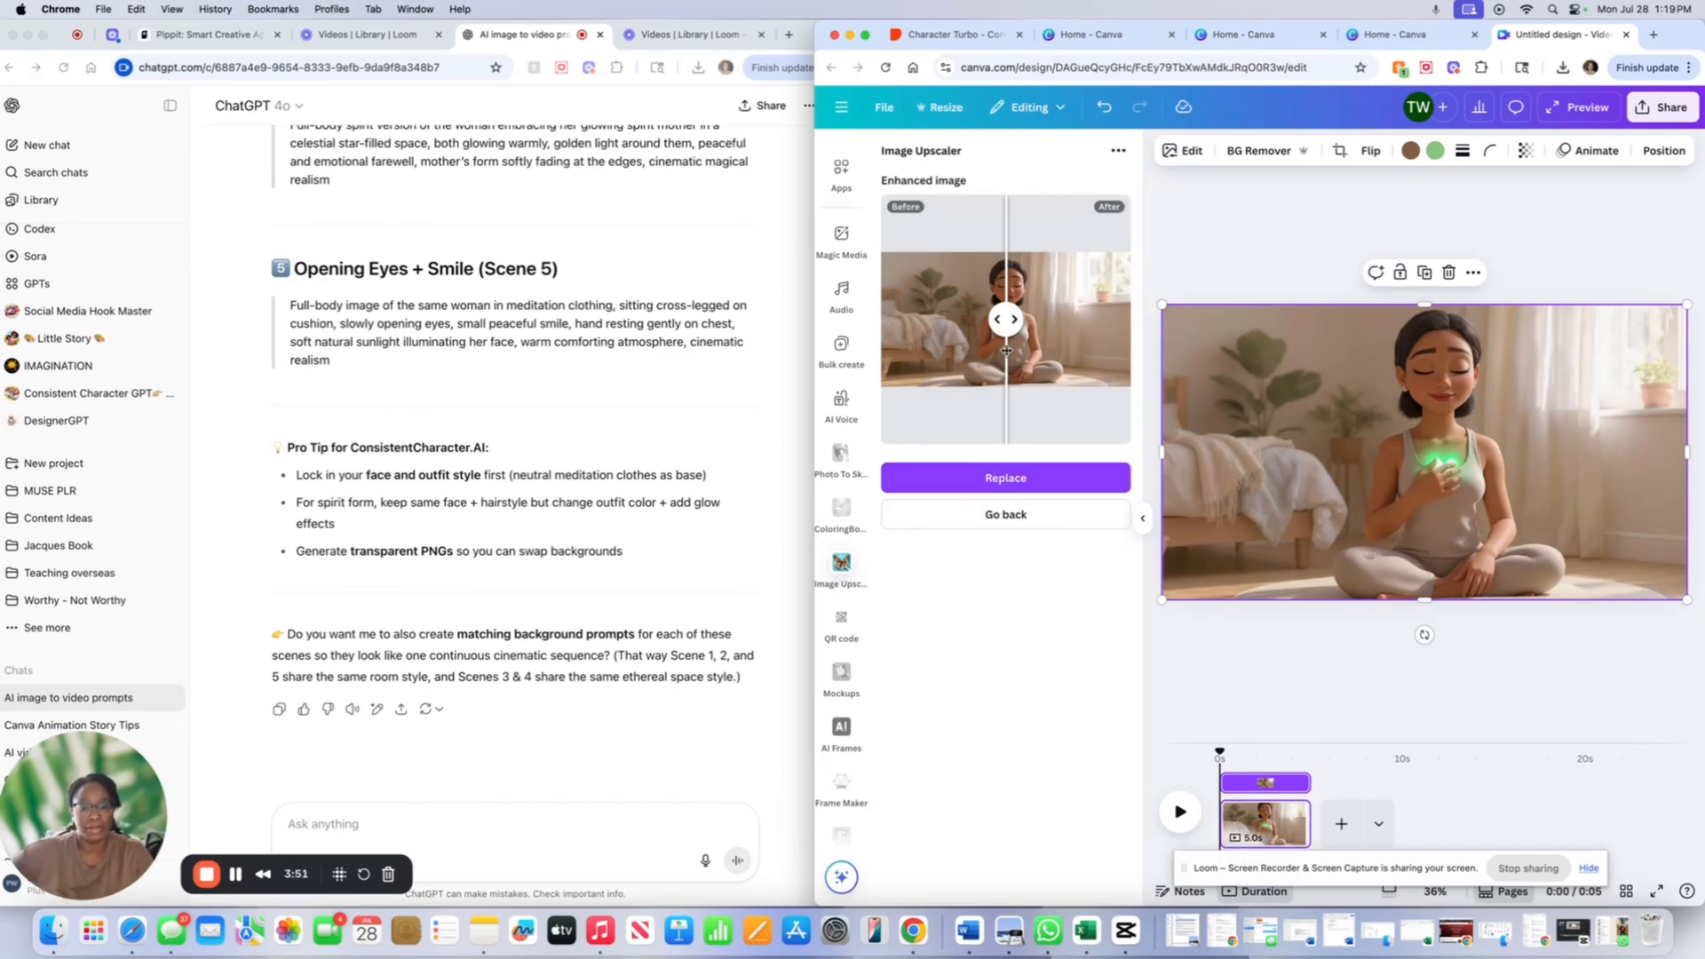
mouse_move(1007, 351)
mouse_down()
mouse_move(1052, 341)
mouse_move(987, 340)
mouse_move(1006, 341)
mouse_up()
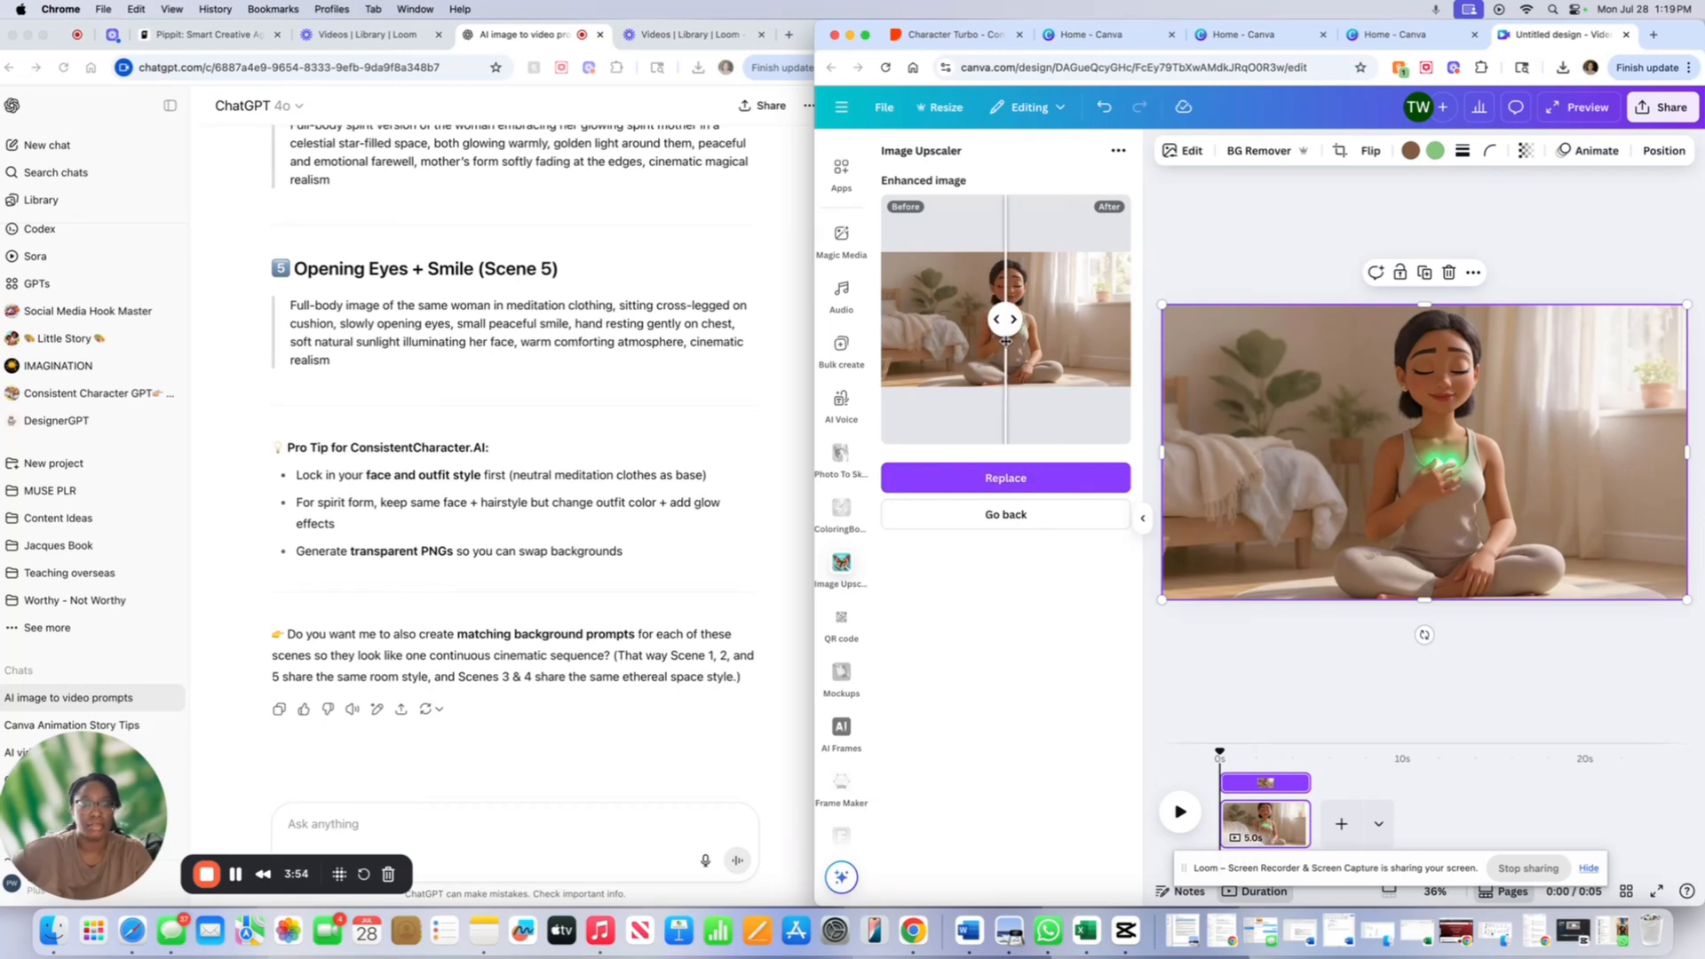
click(991, 476)
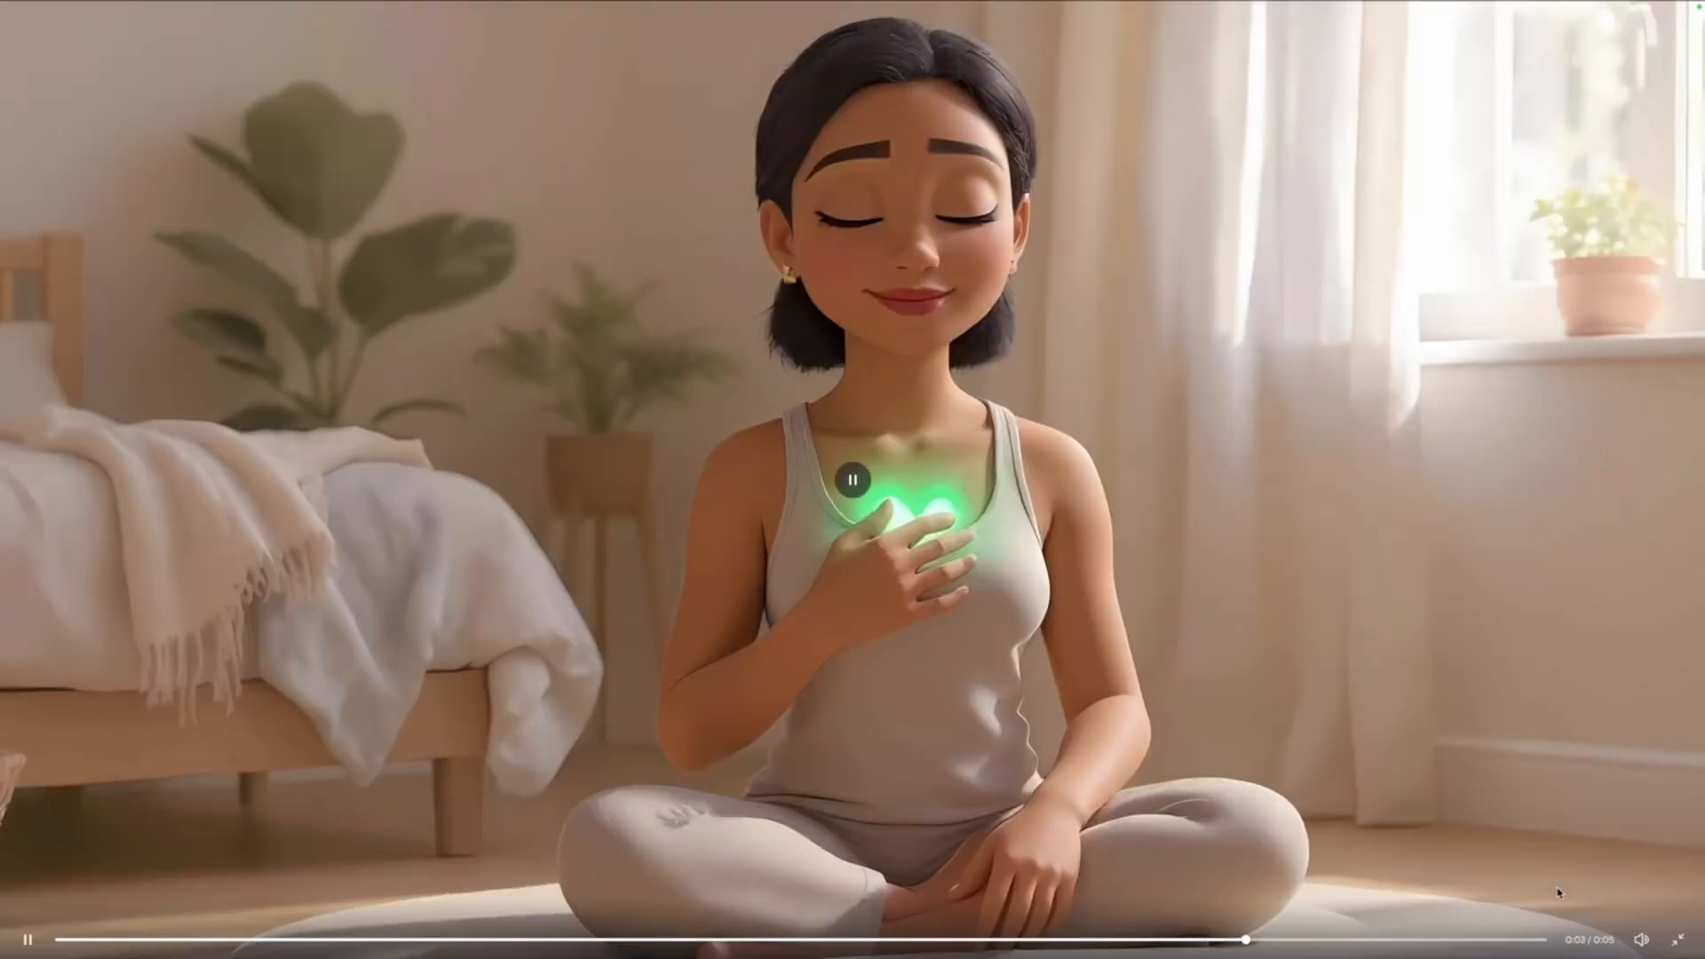
- Exit full screen and close the upscaled clip's video preview
key(Escape)
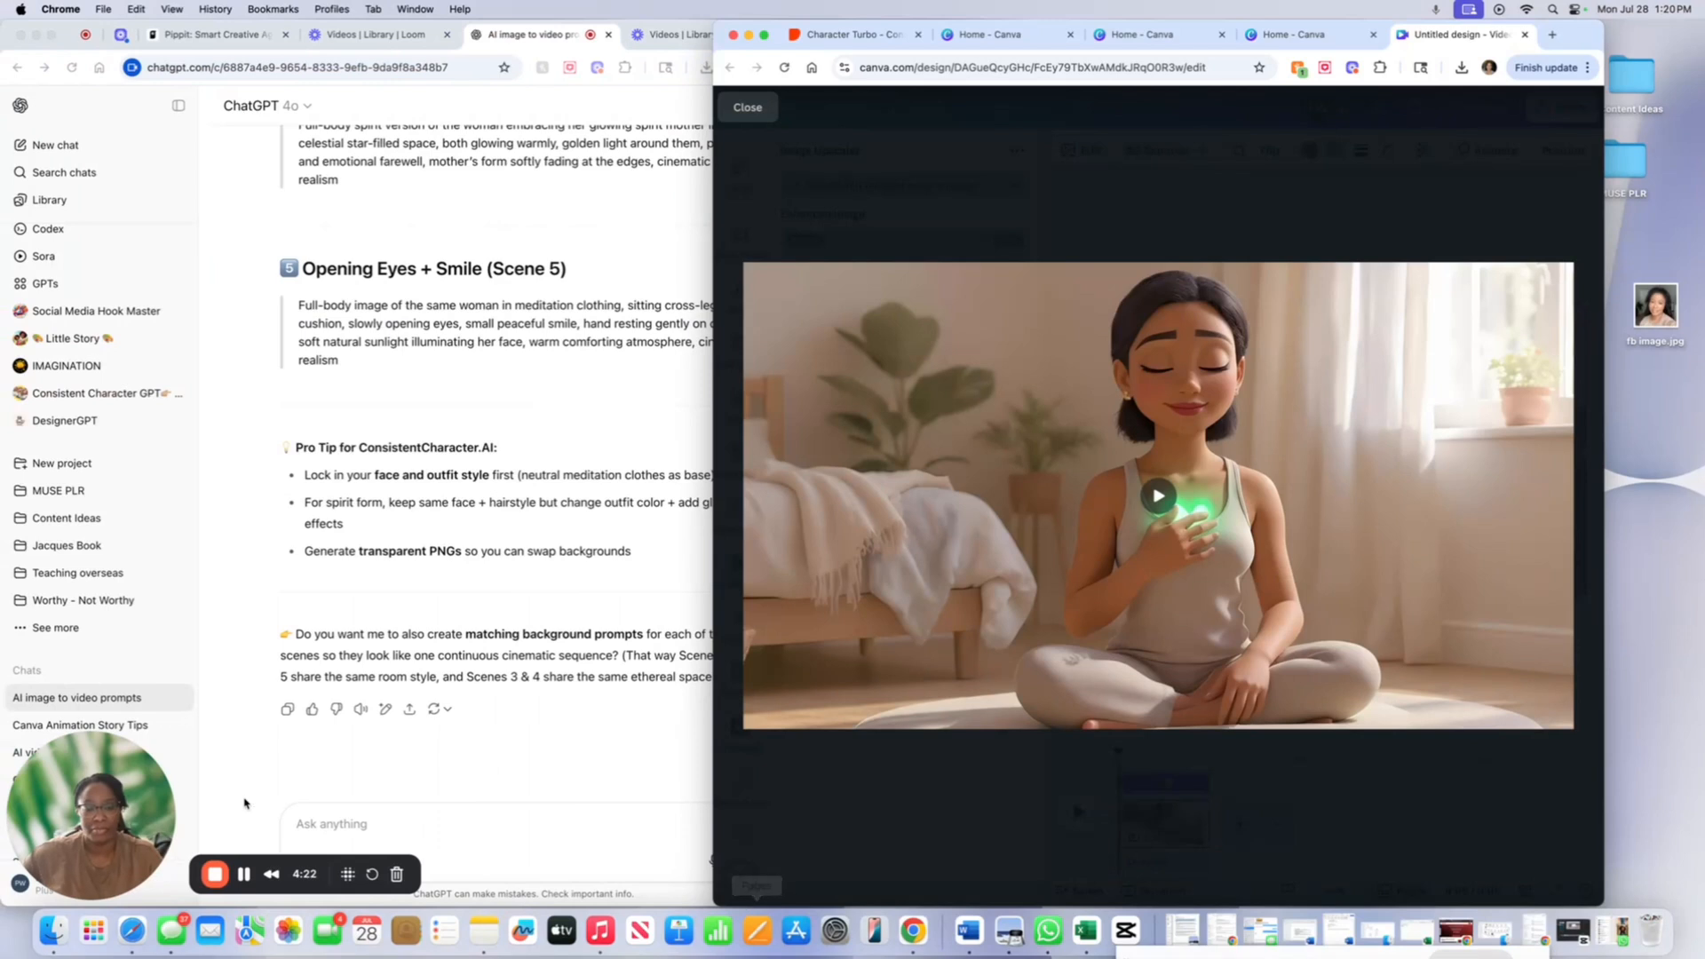
click(744, 107)
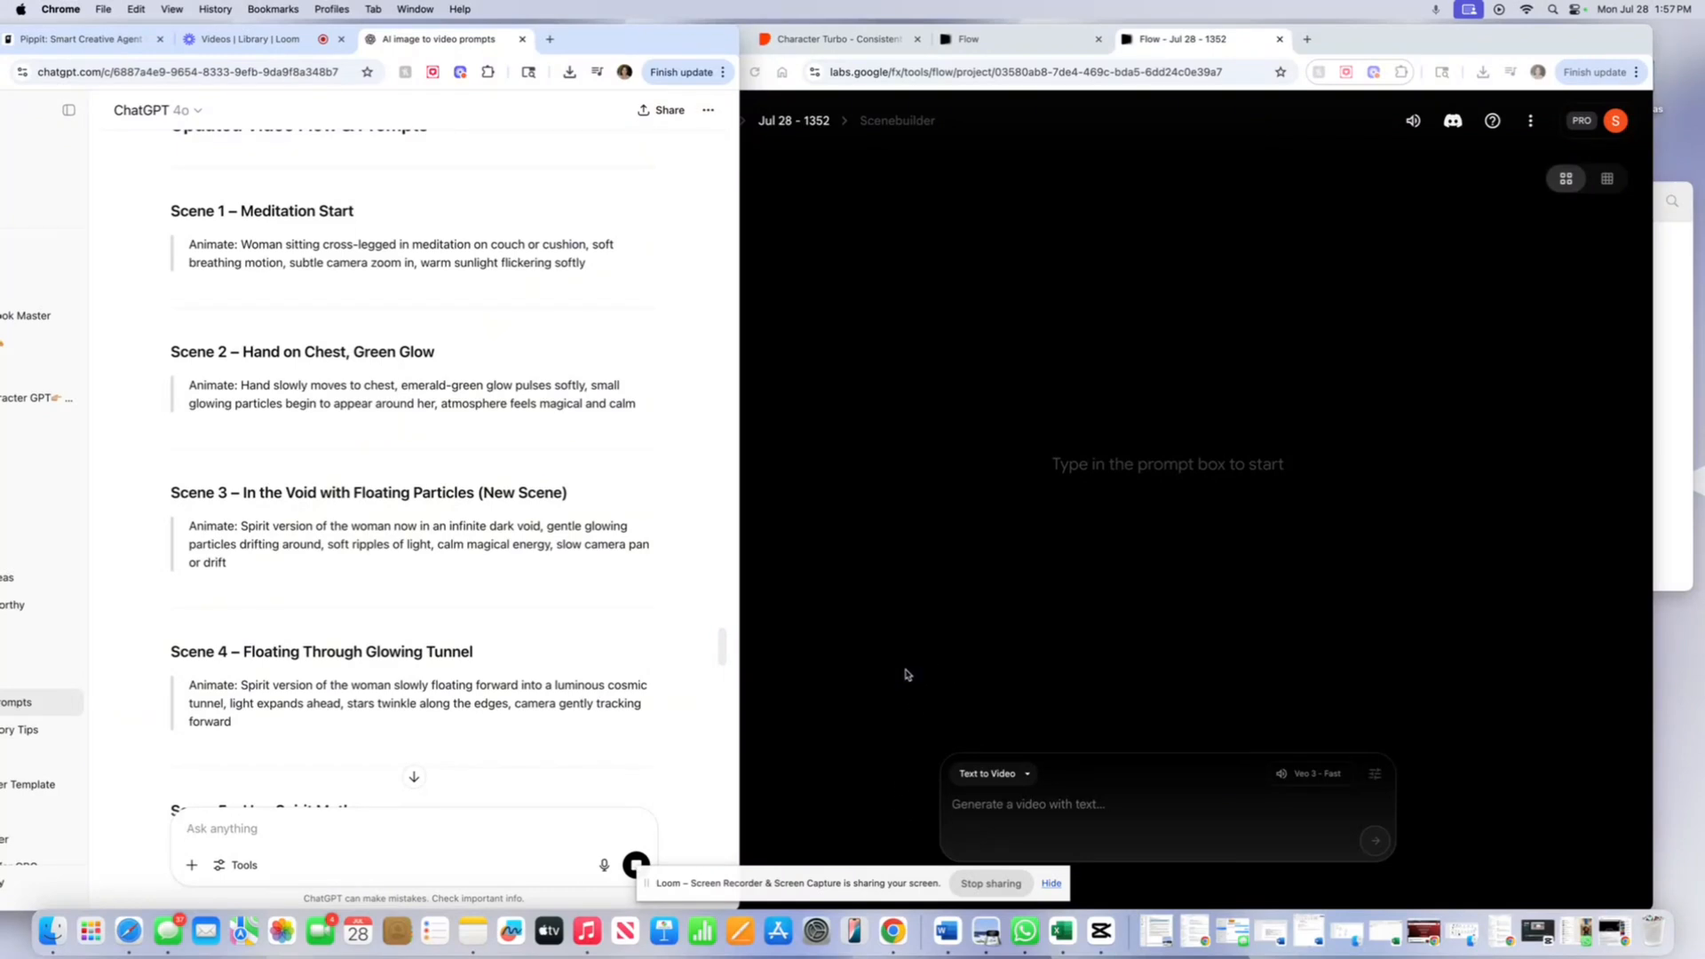
- Switch Flow's prompt box from Text to Video to Frames to Video mode
click(907, 546)
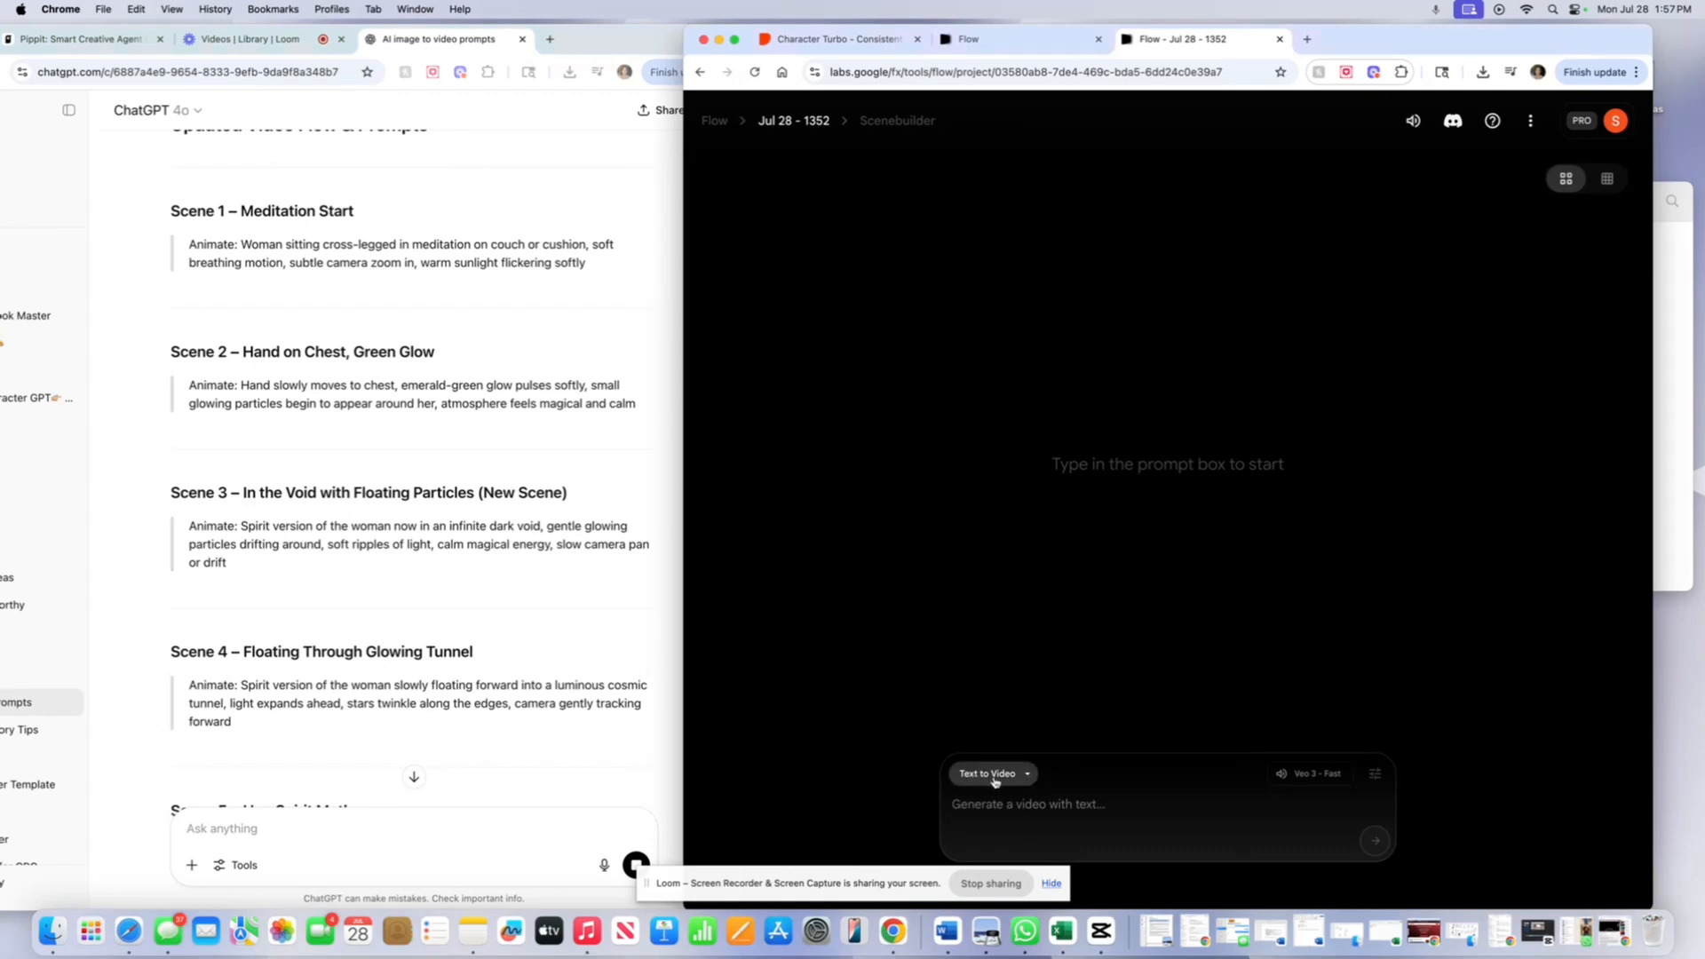
click(996, 781)
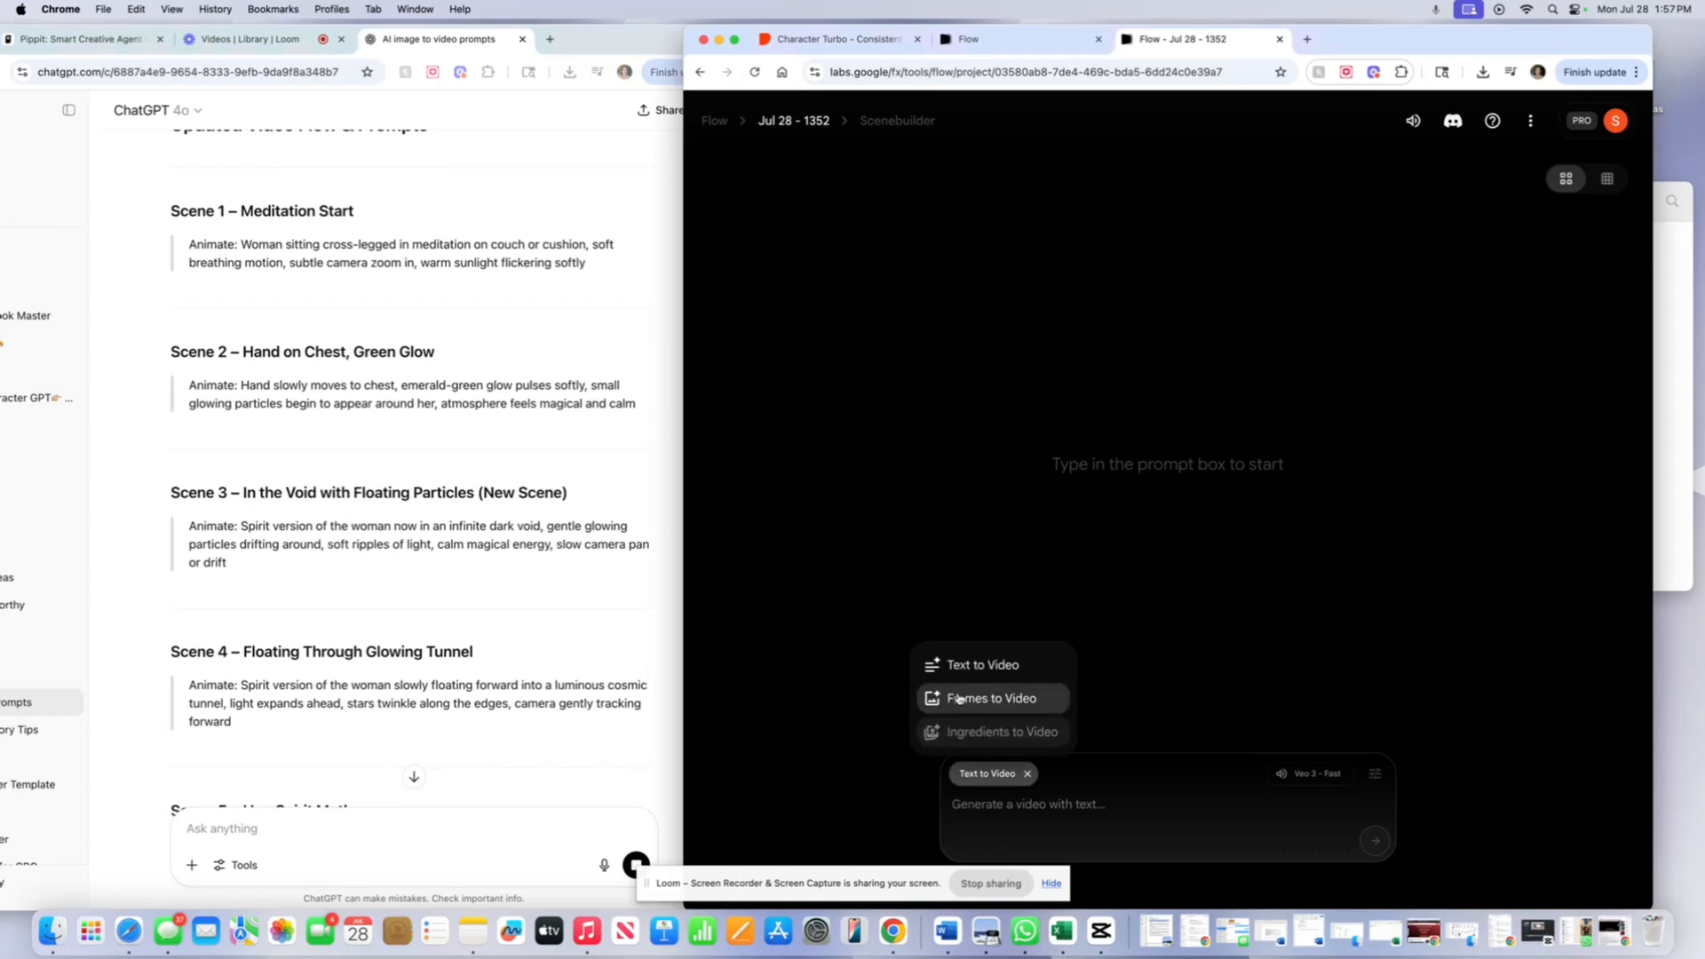
click(958, 699)
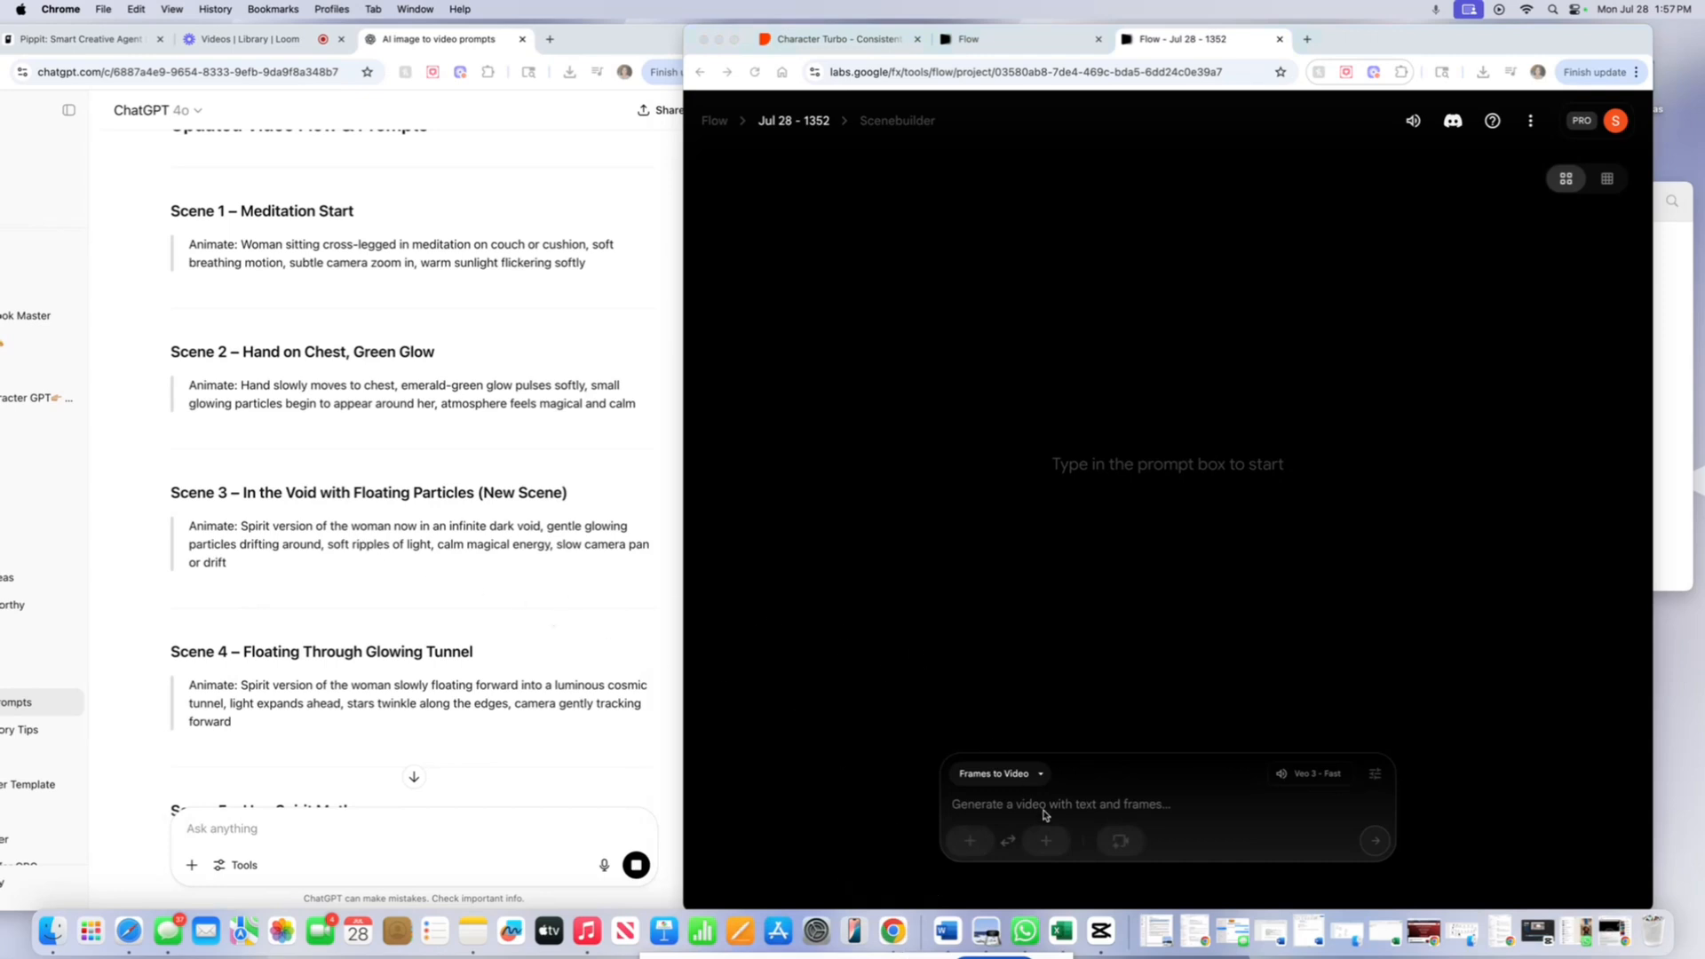
click(1100, 811)
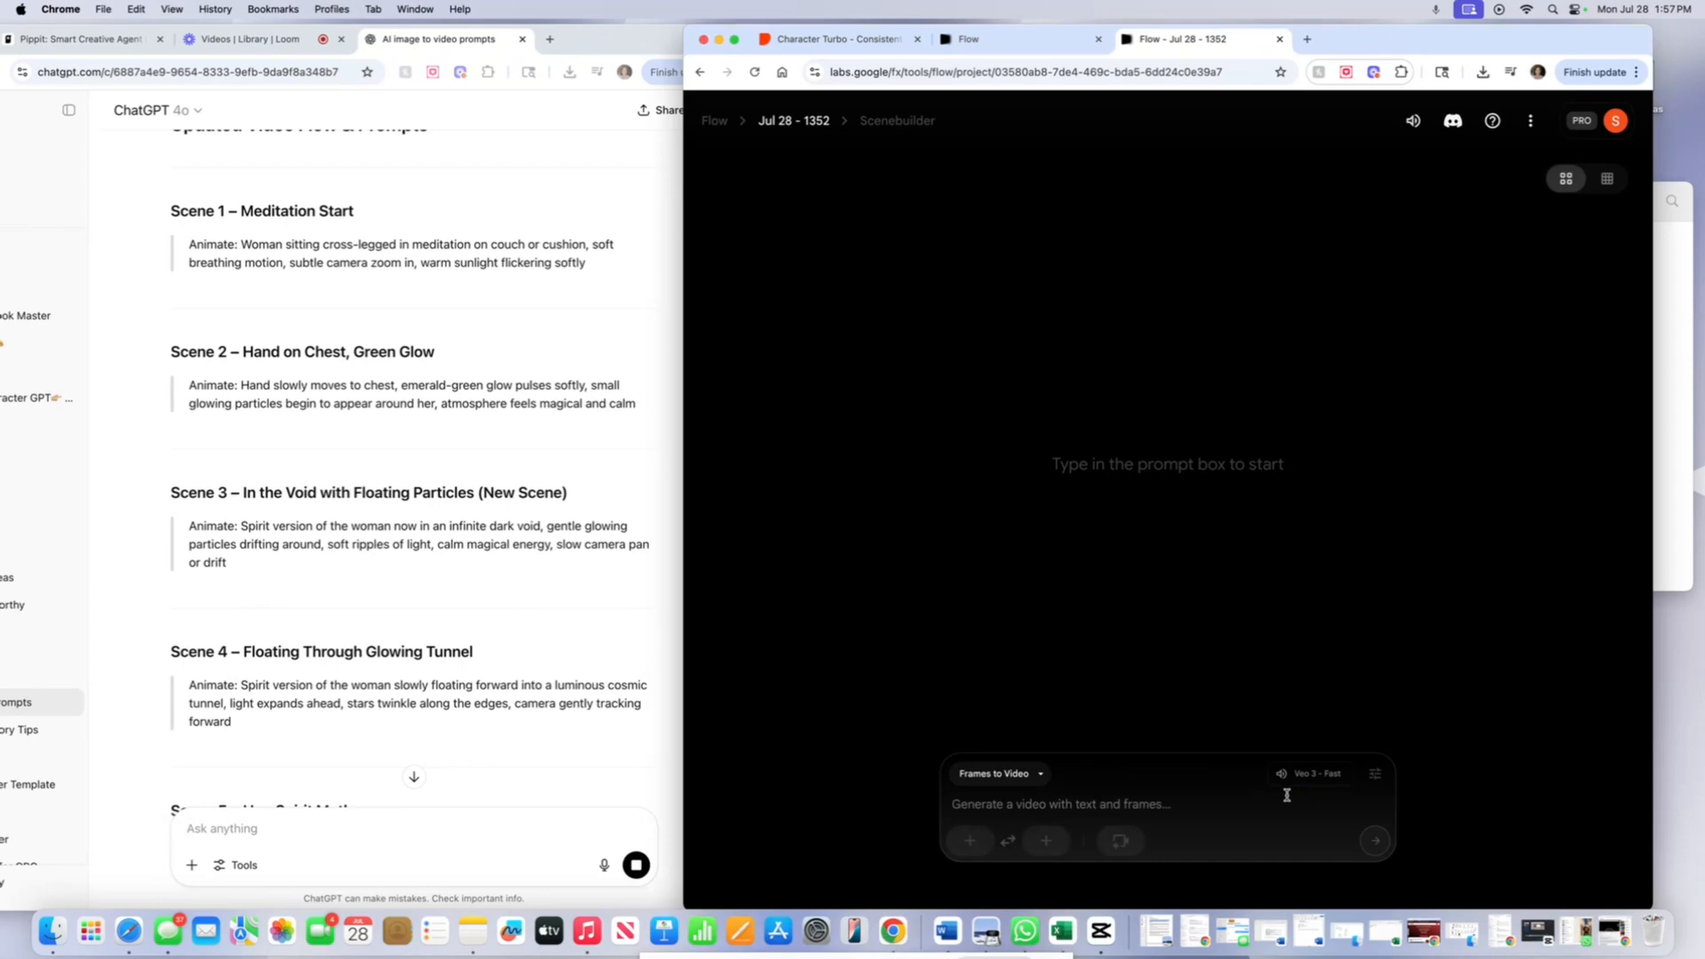
- Paste ChatGPT's Scene 1 animation prompt into Flow's prompt box and open the start-frame options
click(243, 241)
drag(250, 243, 579, 265)
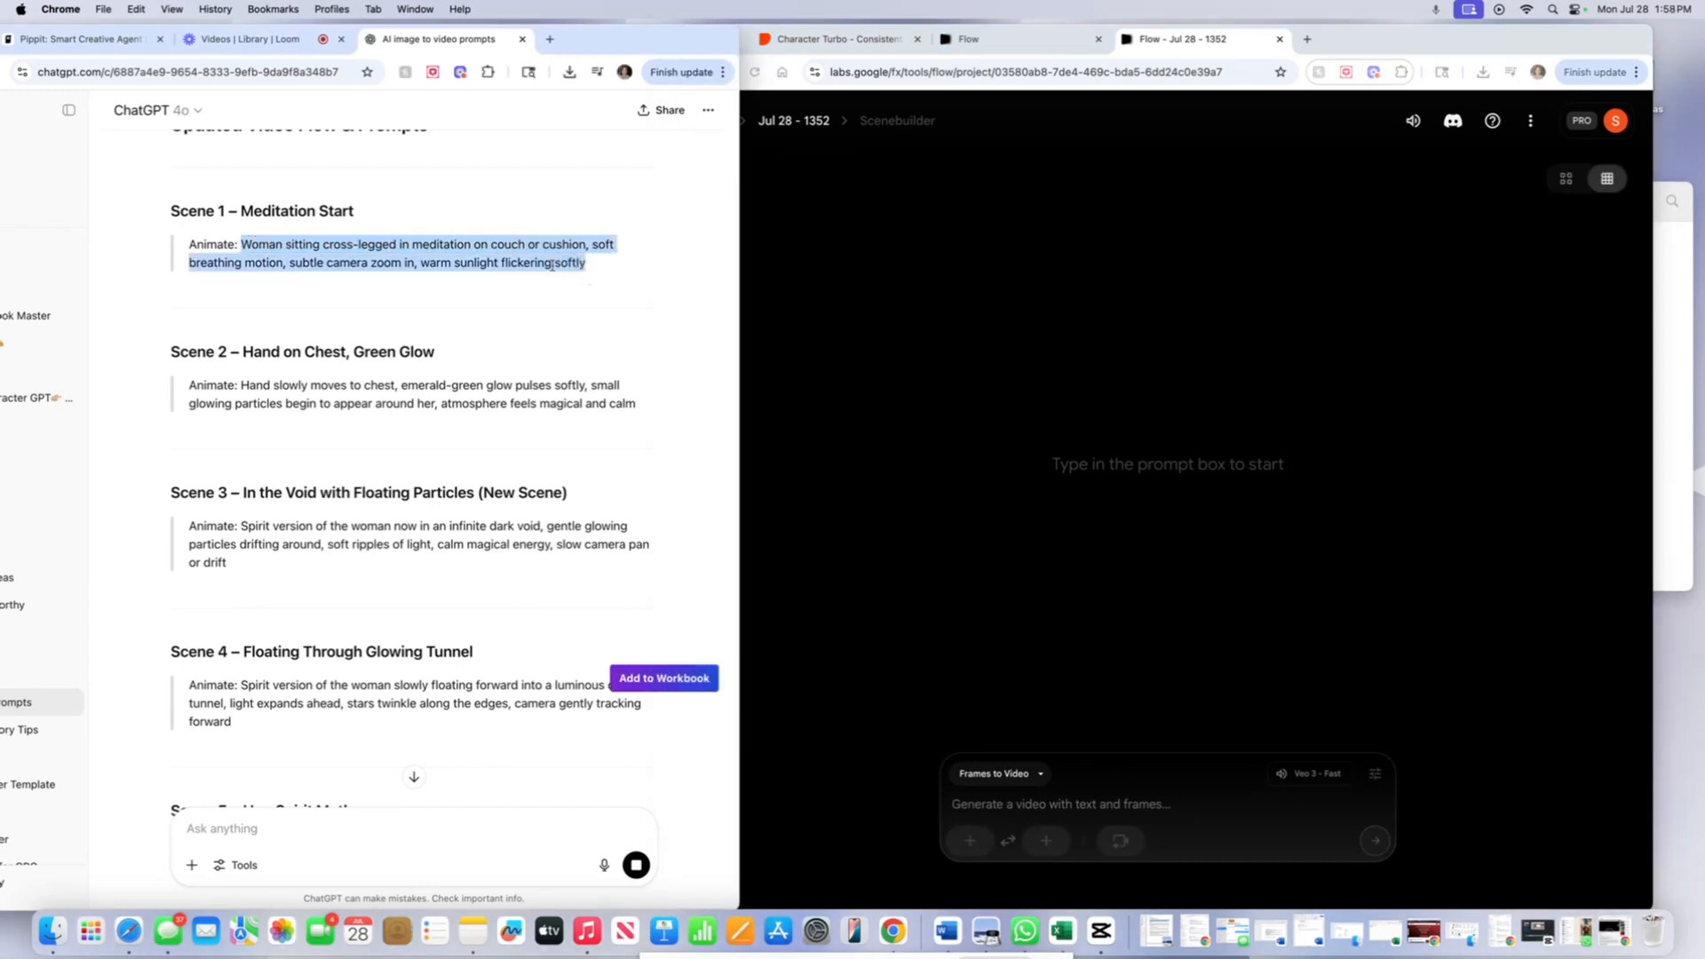
right_click(585, 275)
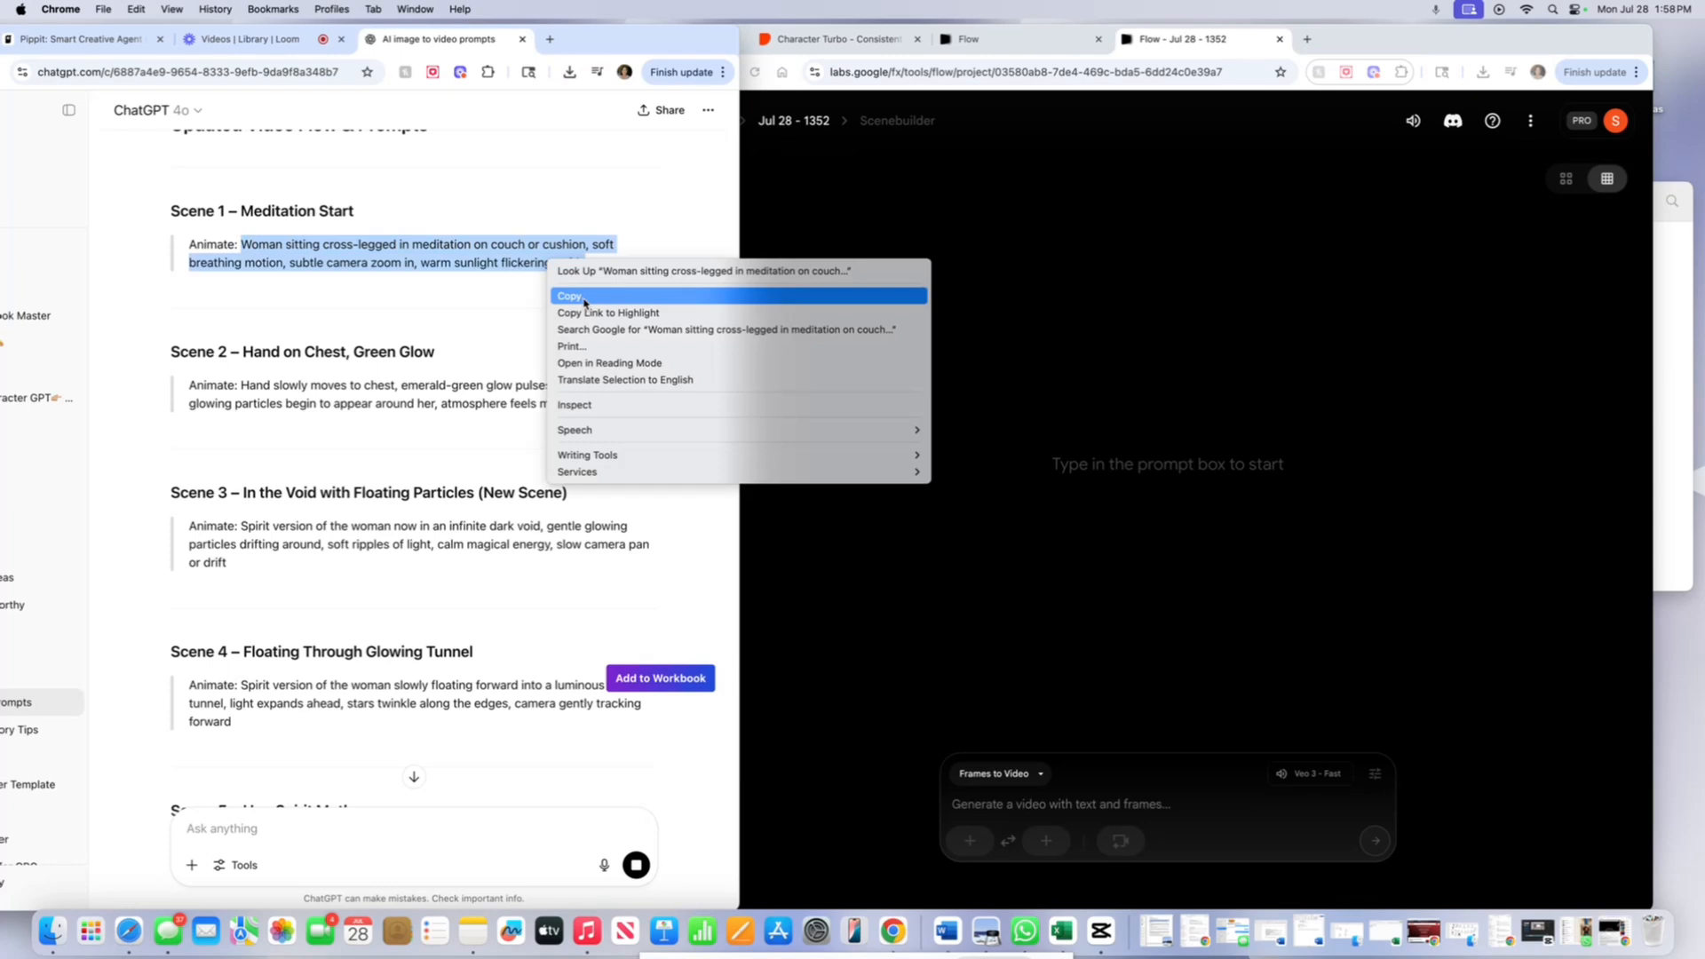
click(586, 297)
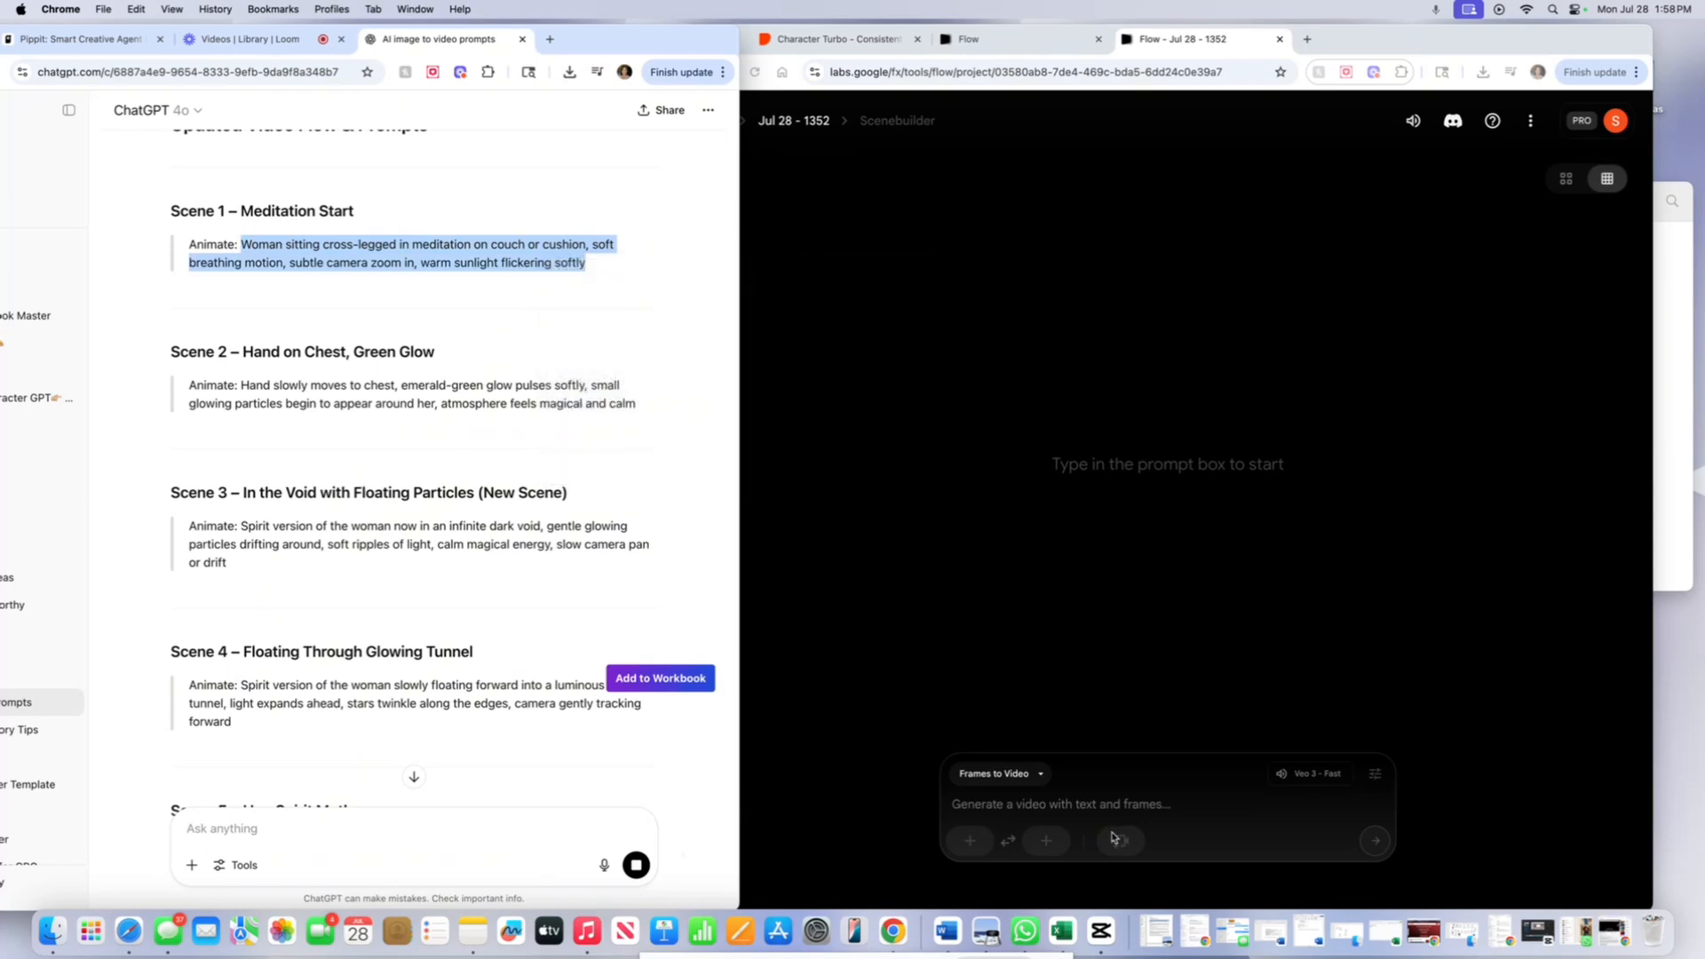
click(1085, 805)
right_click(1086, 806)
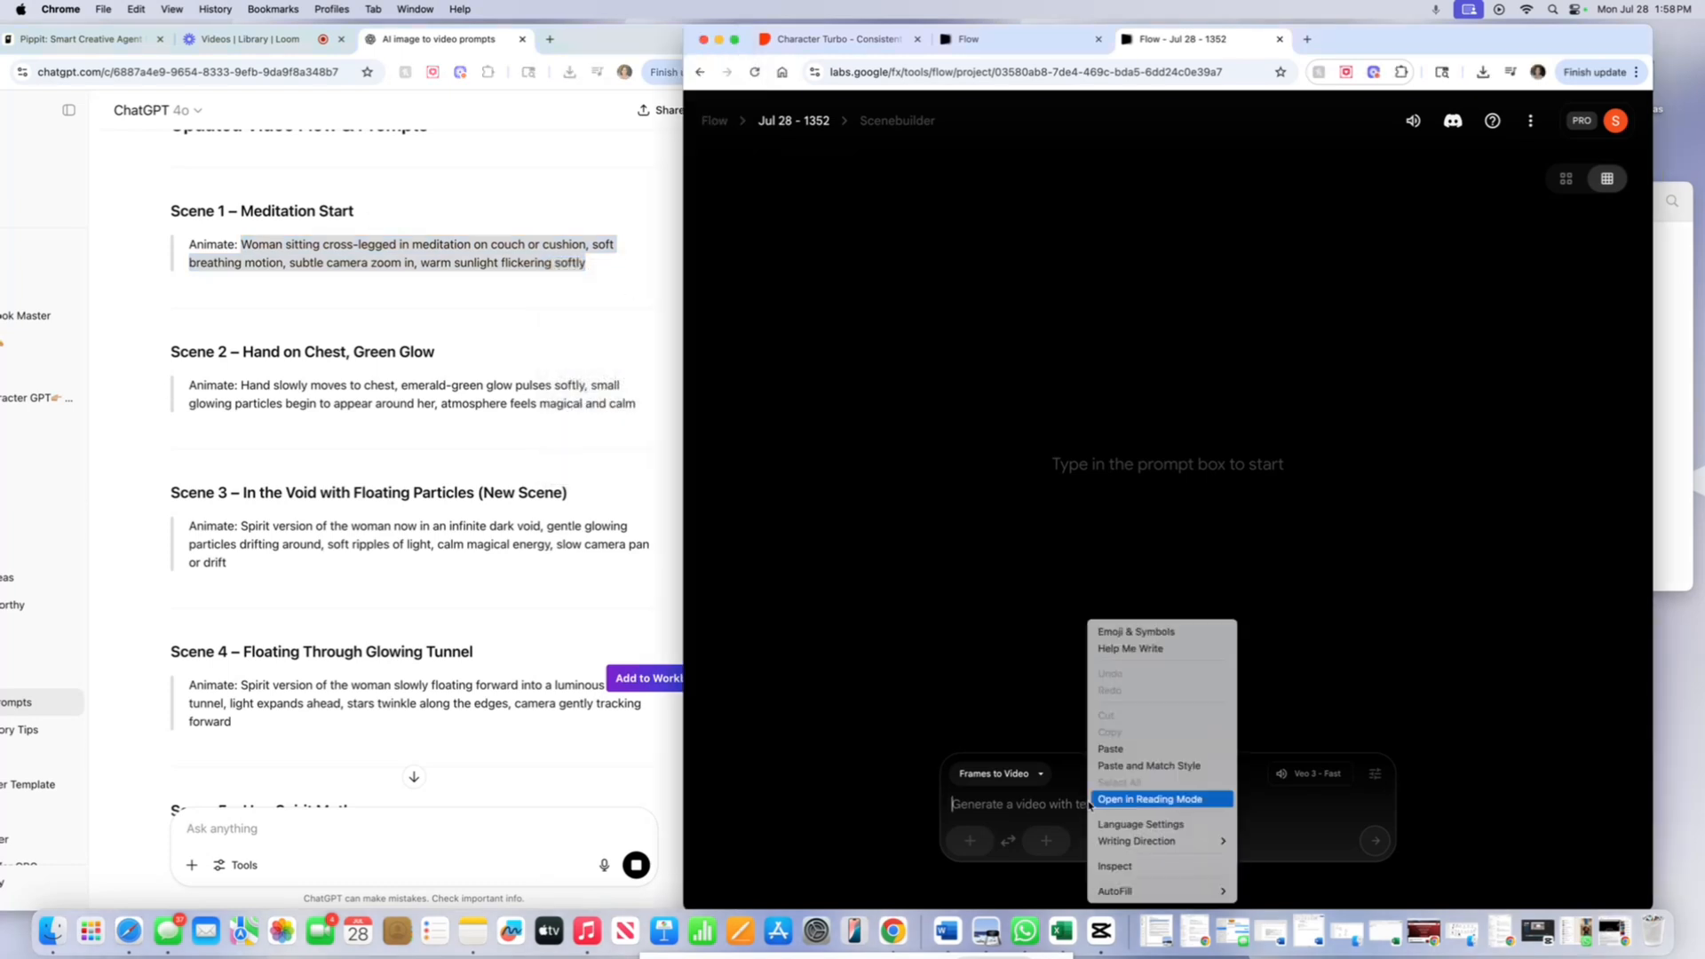
click(1132, 753)
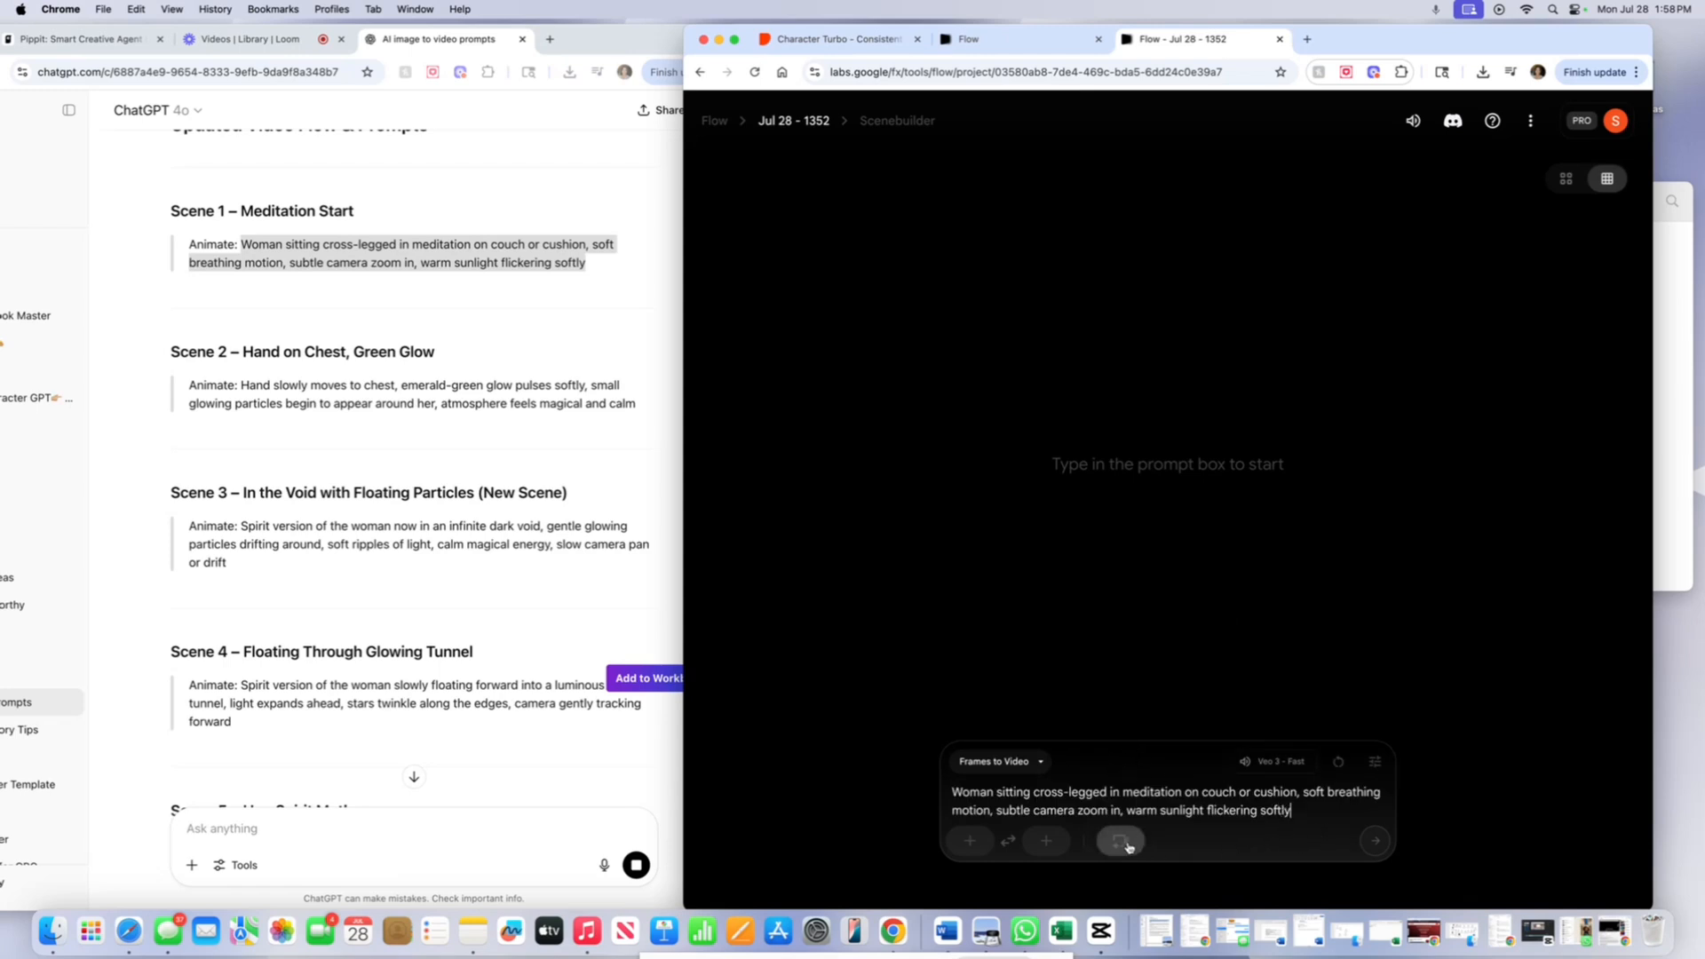
click(970, 842)
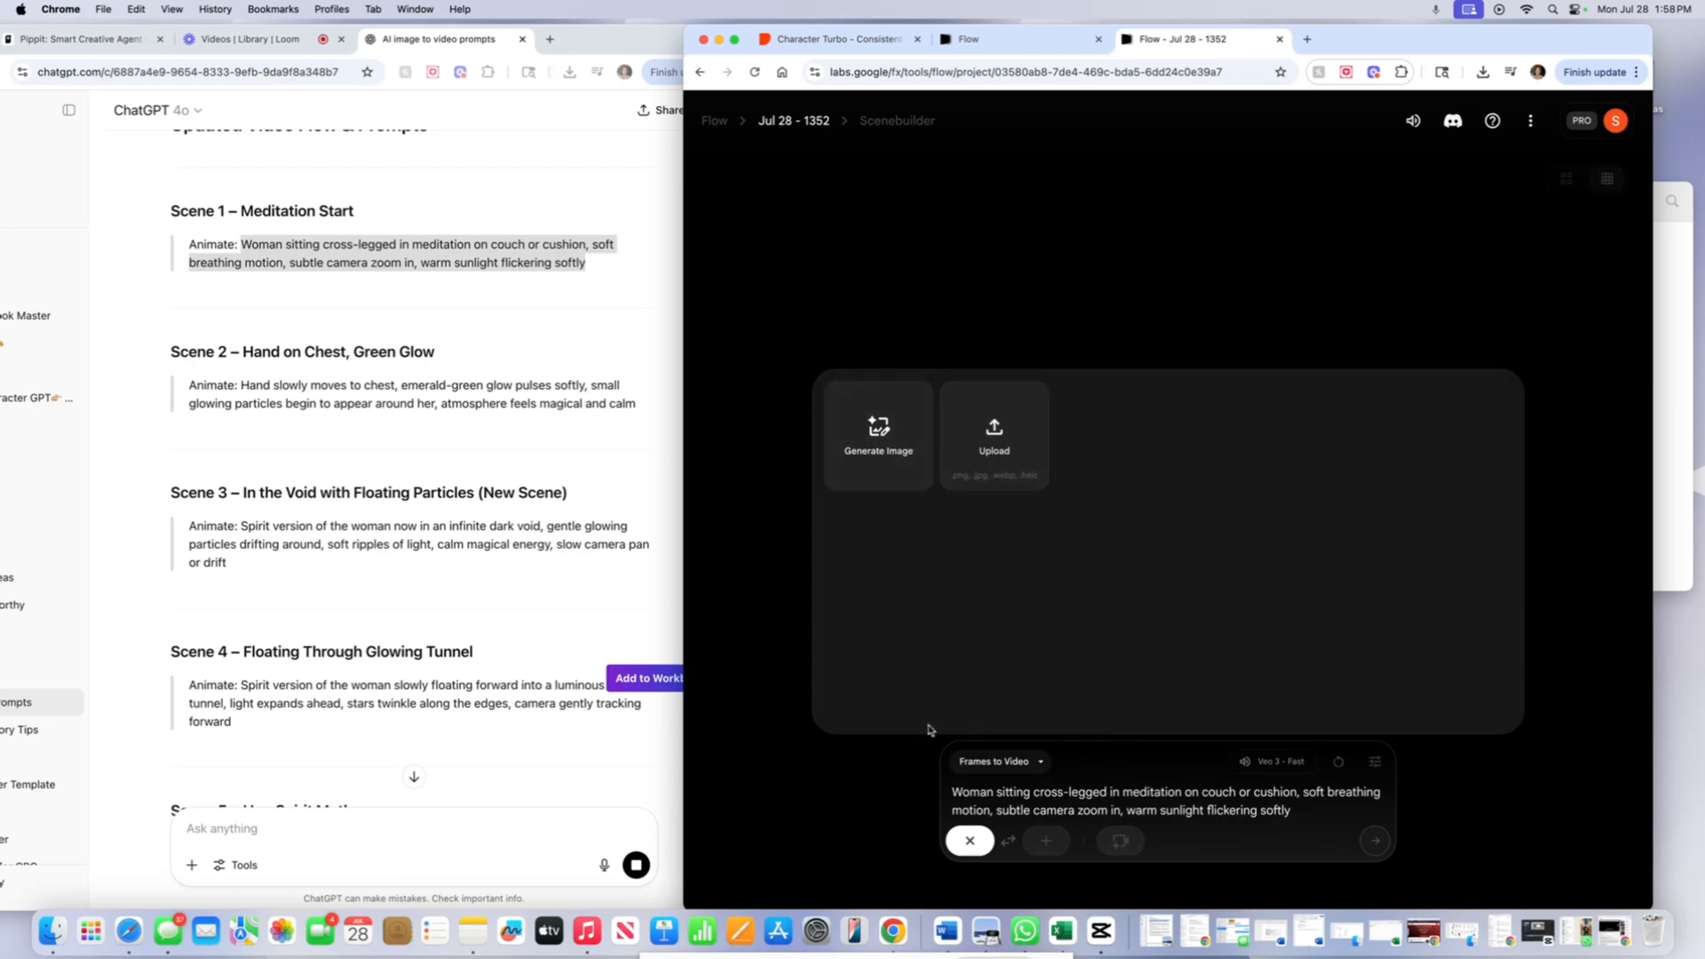
- Upload 1.png from Sharpened images > Untitled design (5) as the Scene 1 start frame
click(984, 435)
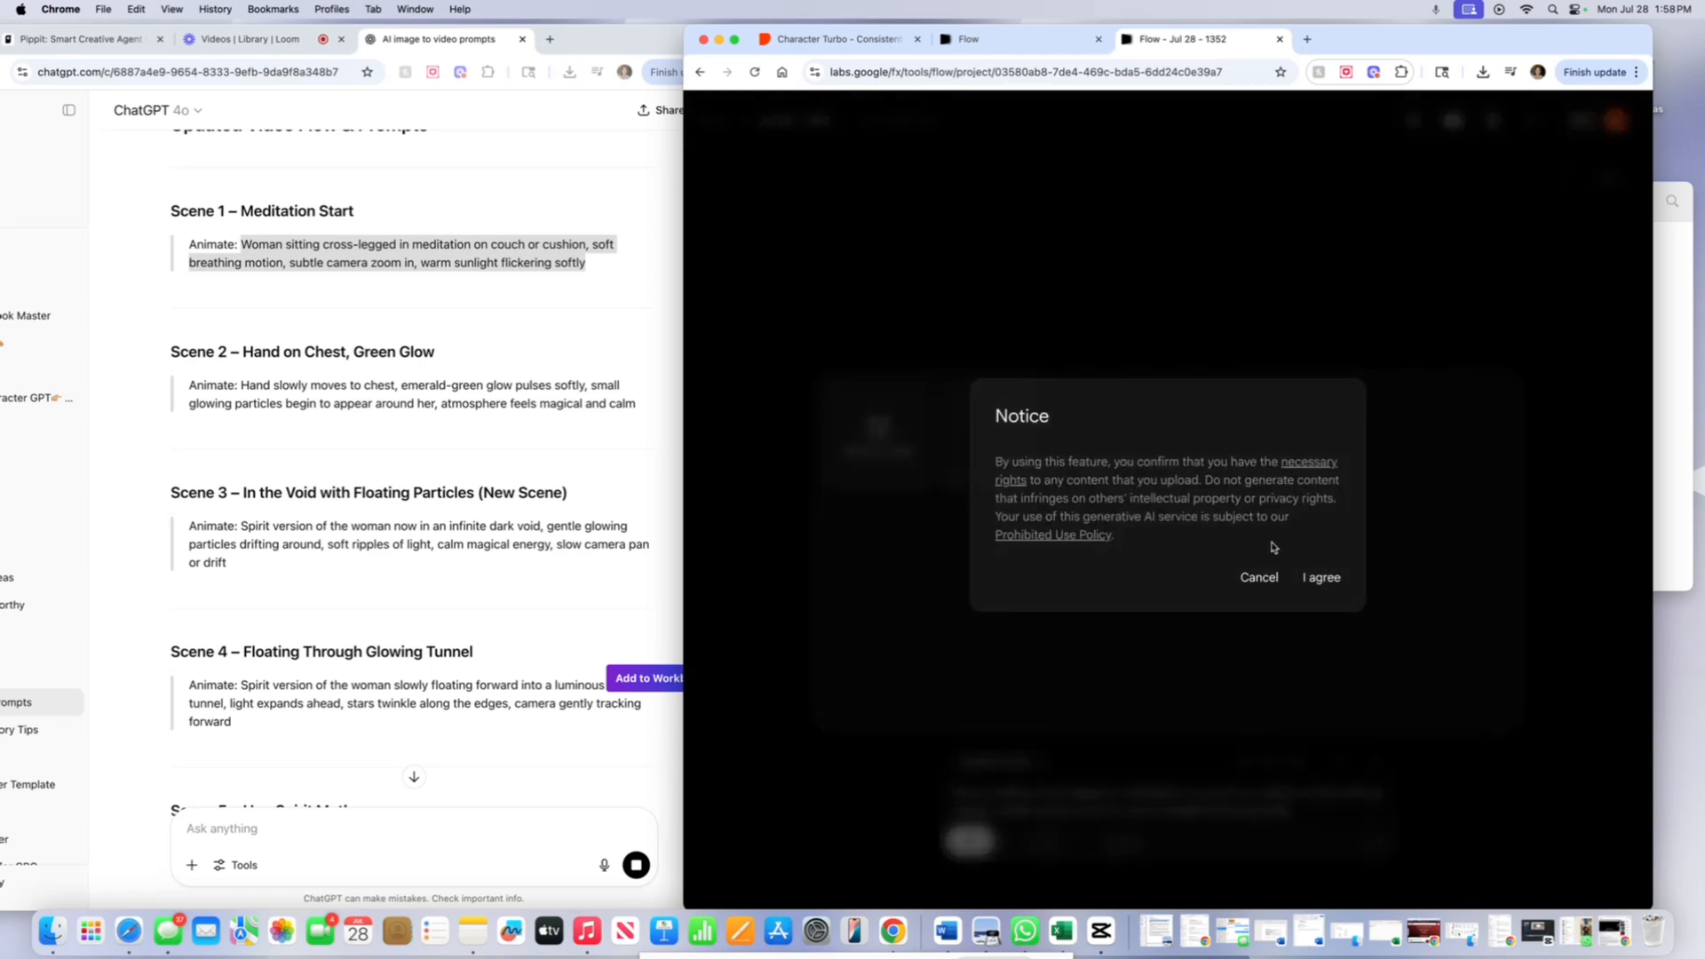
click(1321, 578)
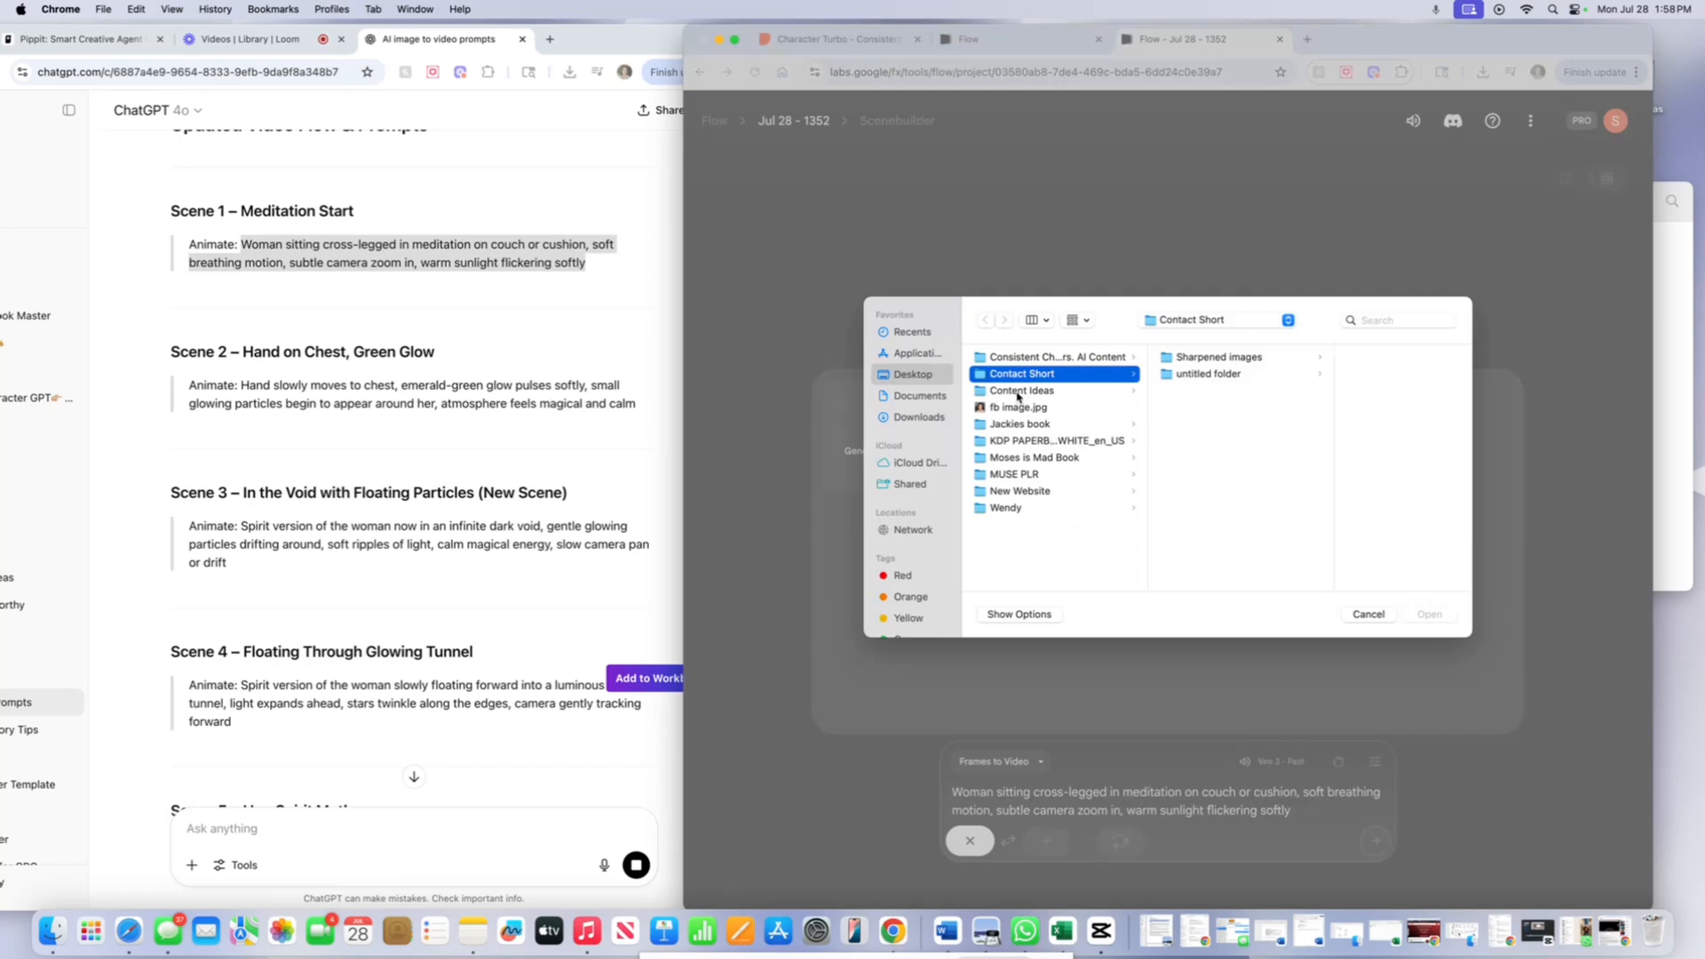
click(1213, 359)
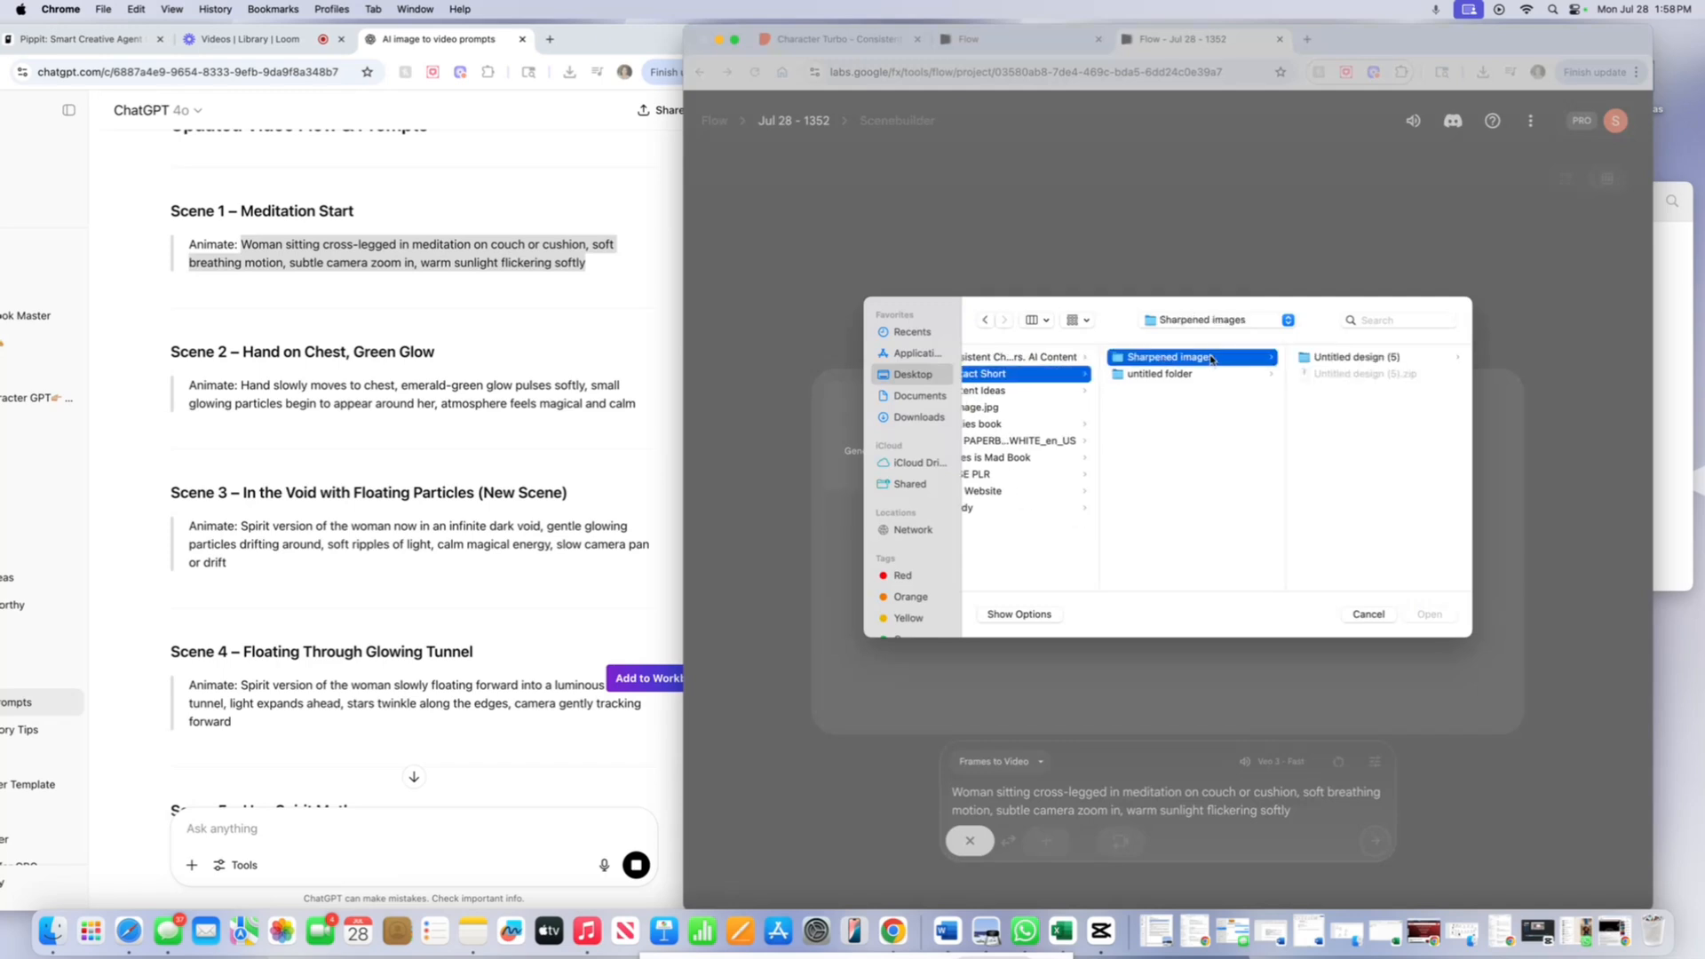
click(1302, 357)
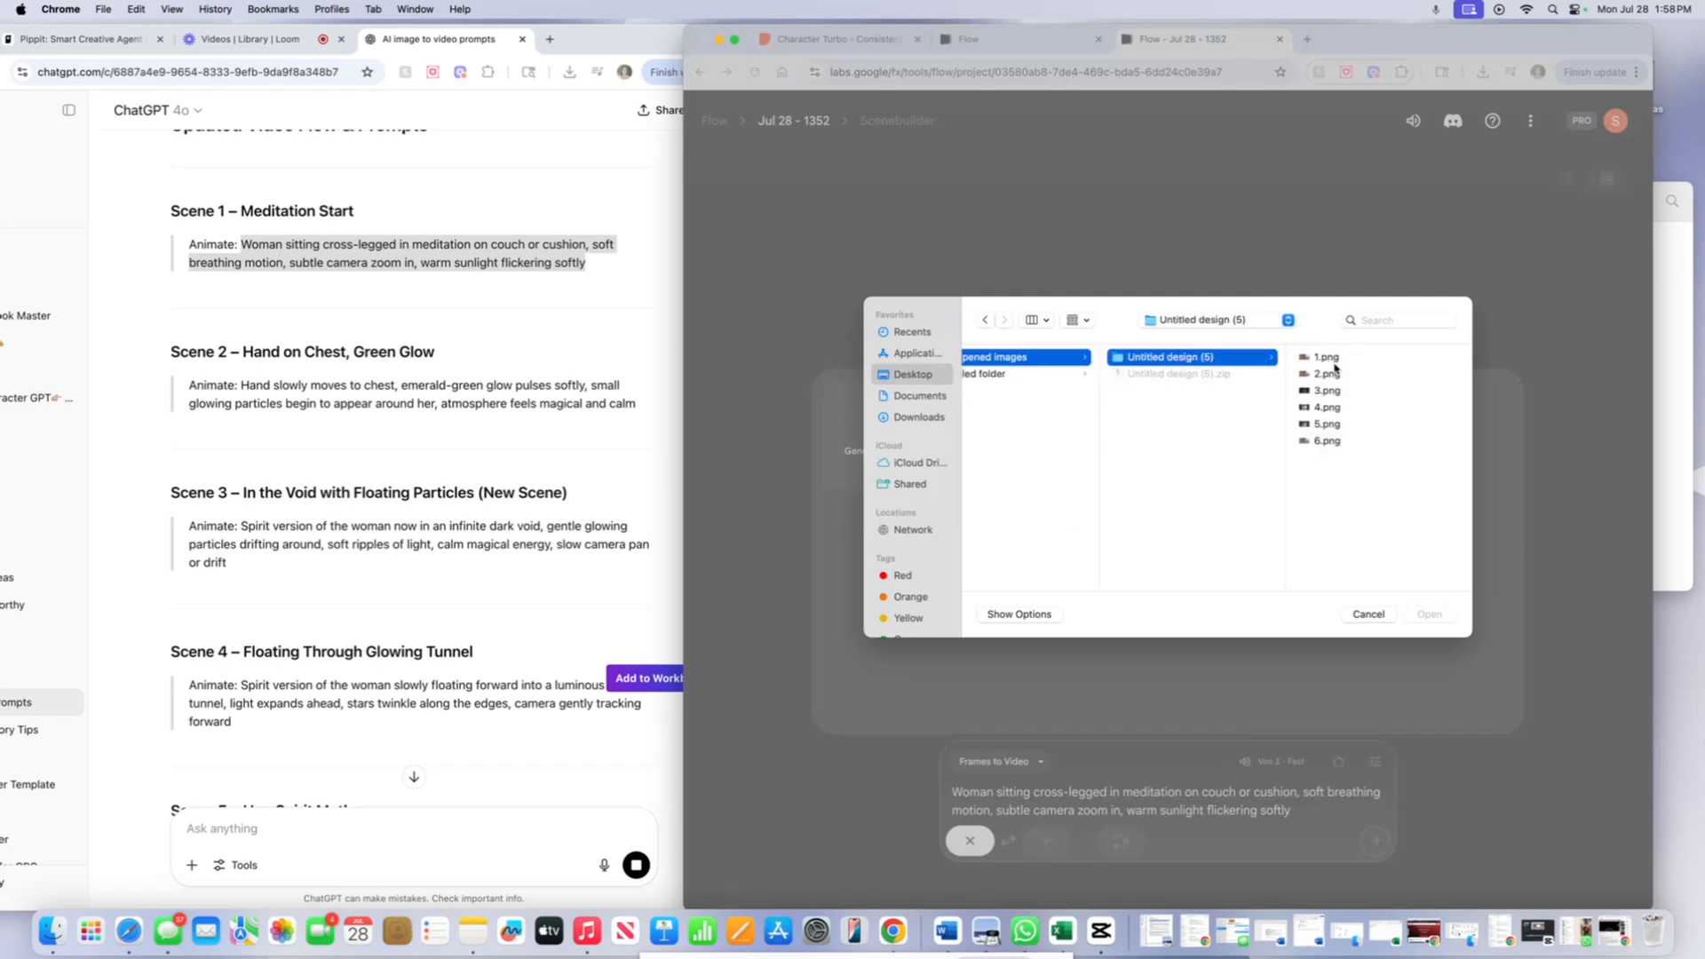
double_click(1333, 359)
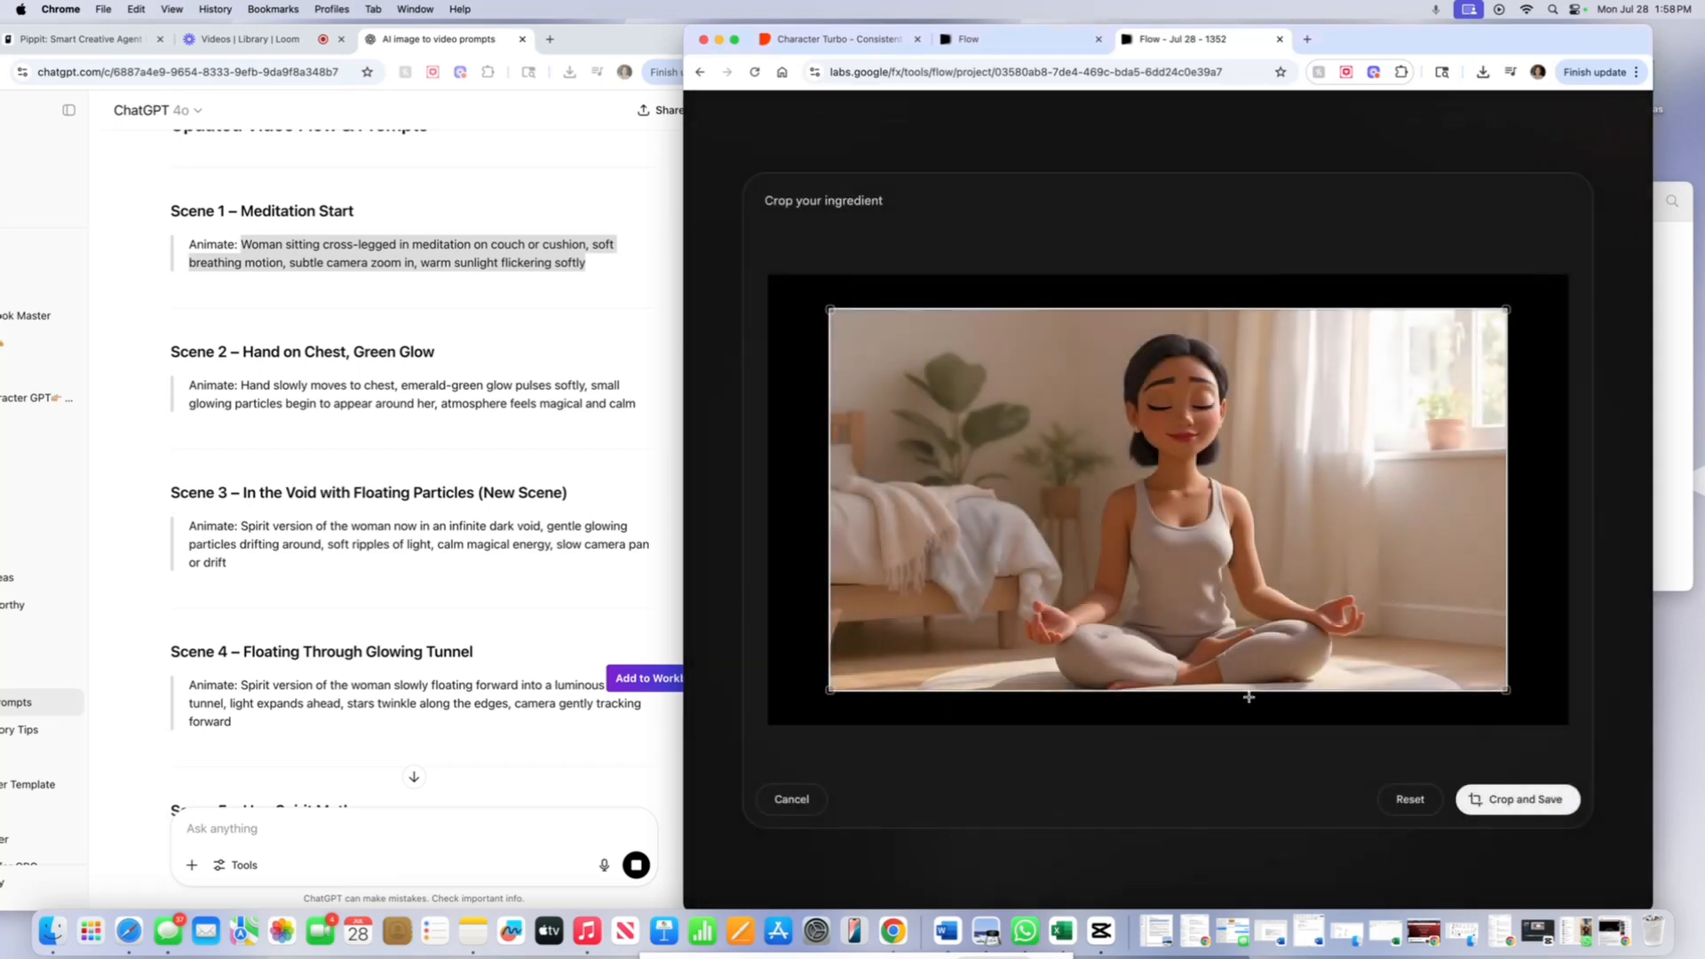
click(1501, 802)
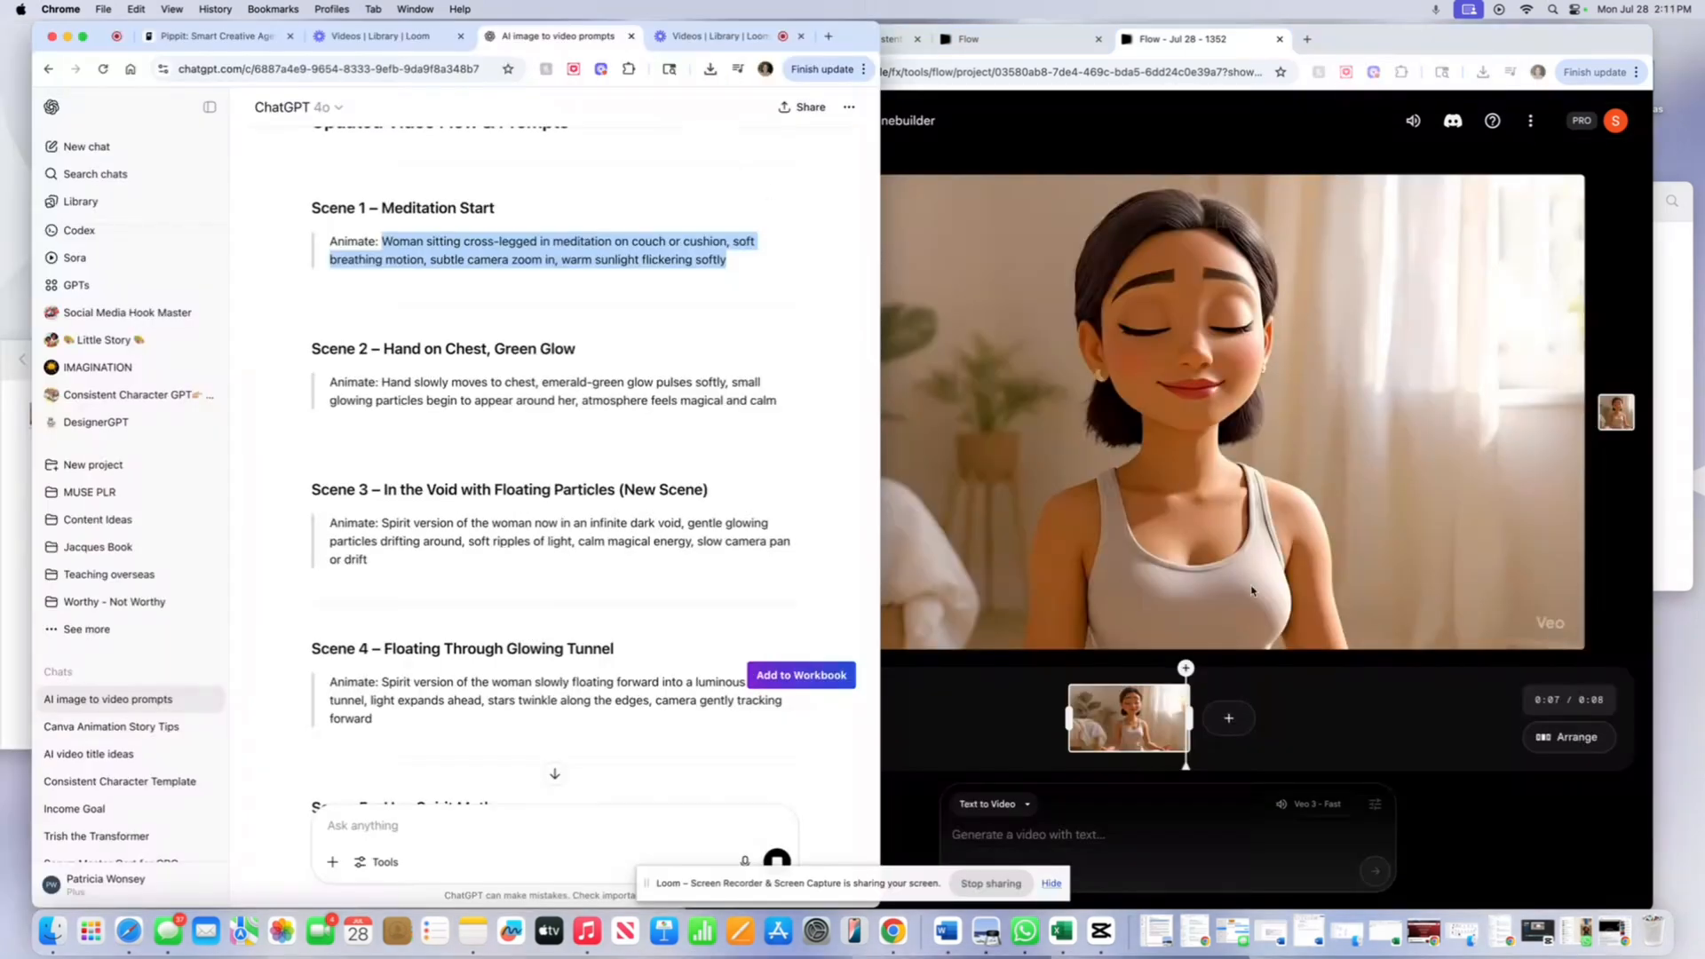
- Return to Flow and play the Scene 1 meditation clip from the beginning
click(1011, 721)
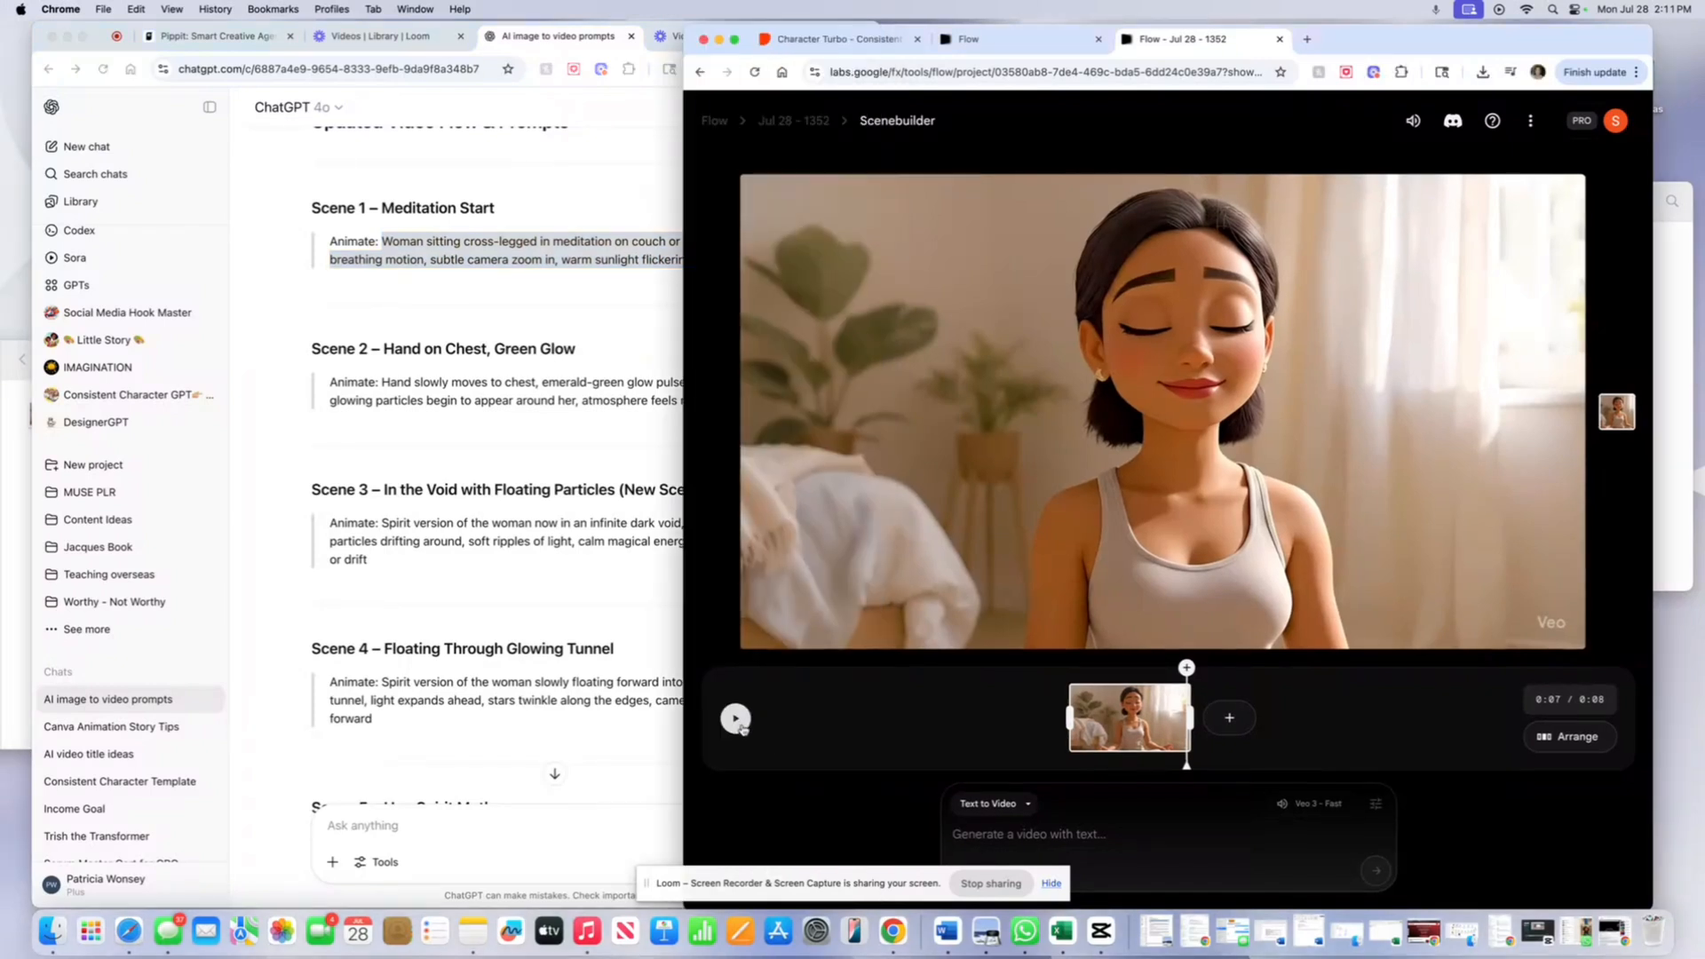
click(641, 307)
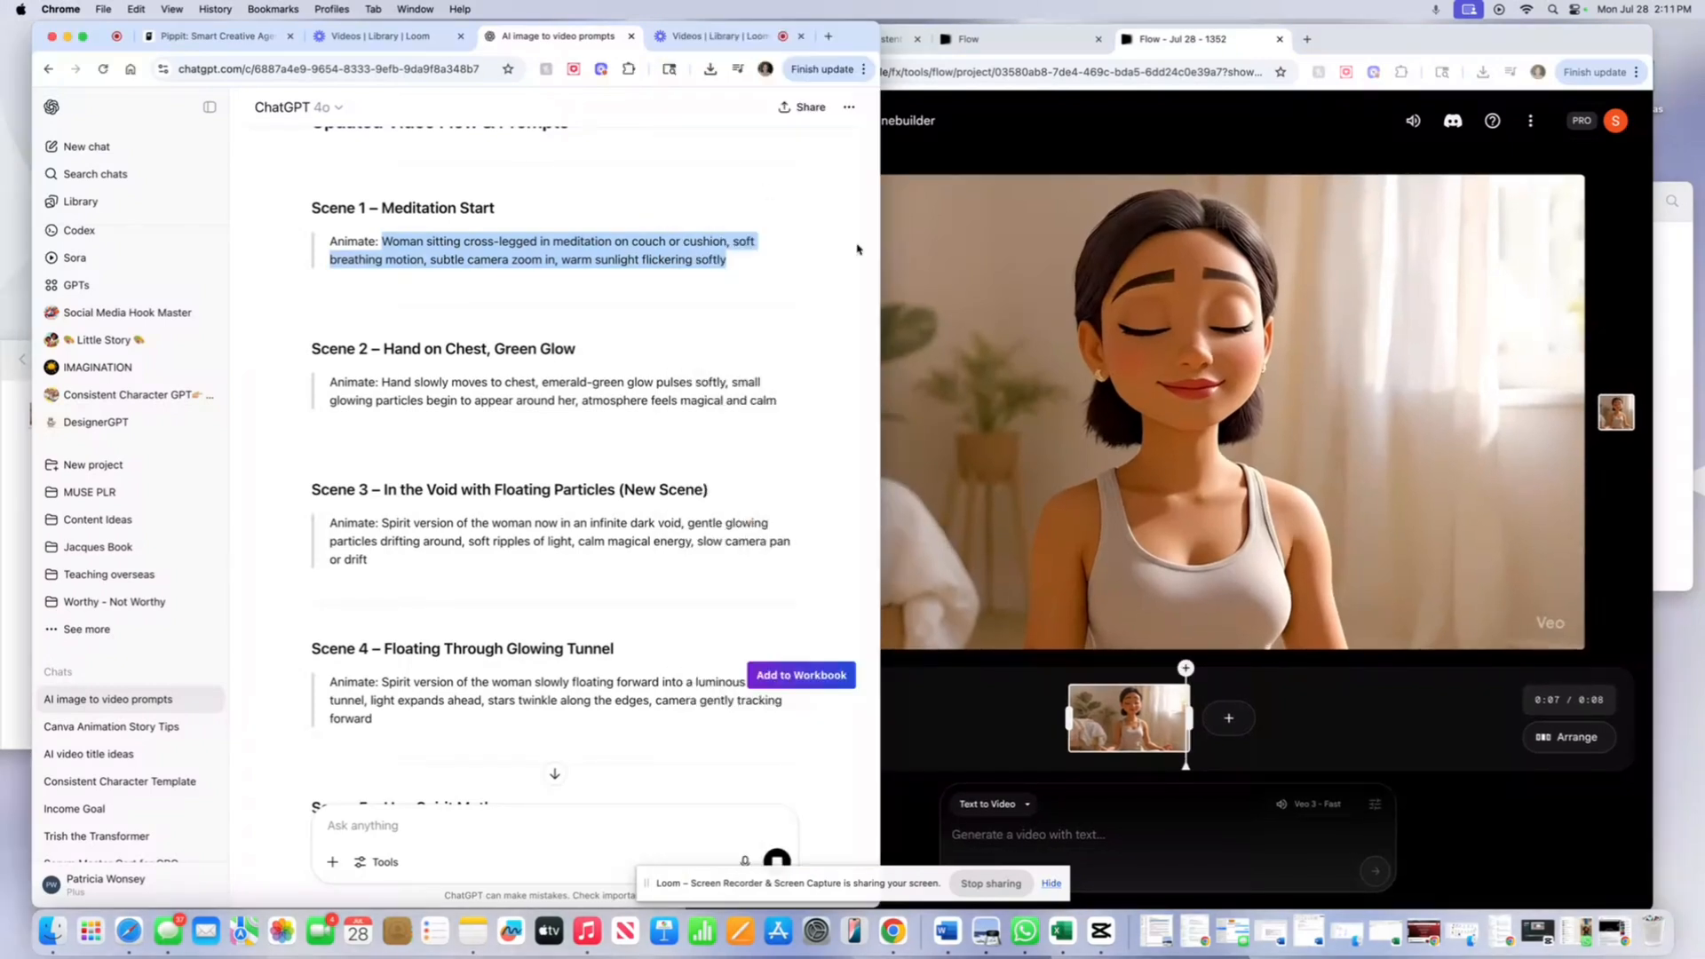
click(1009, 721)
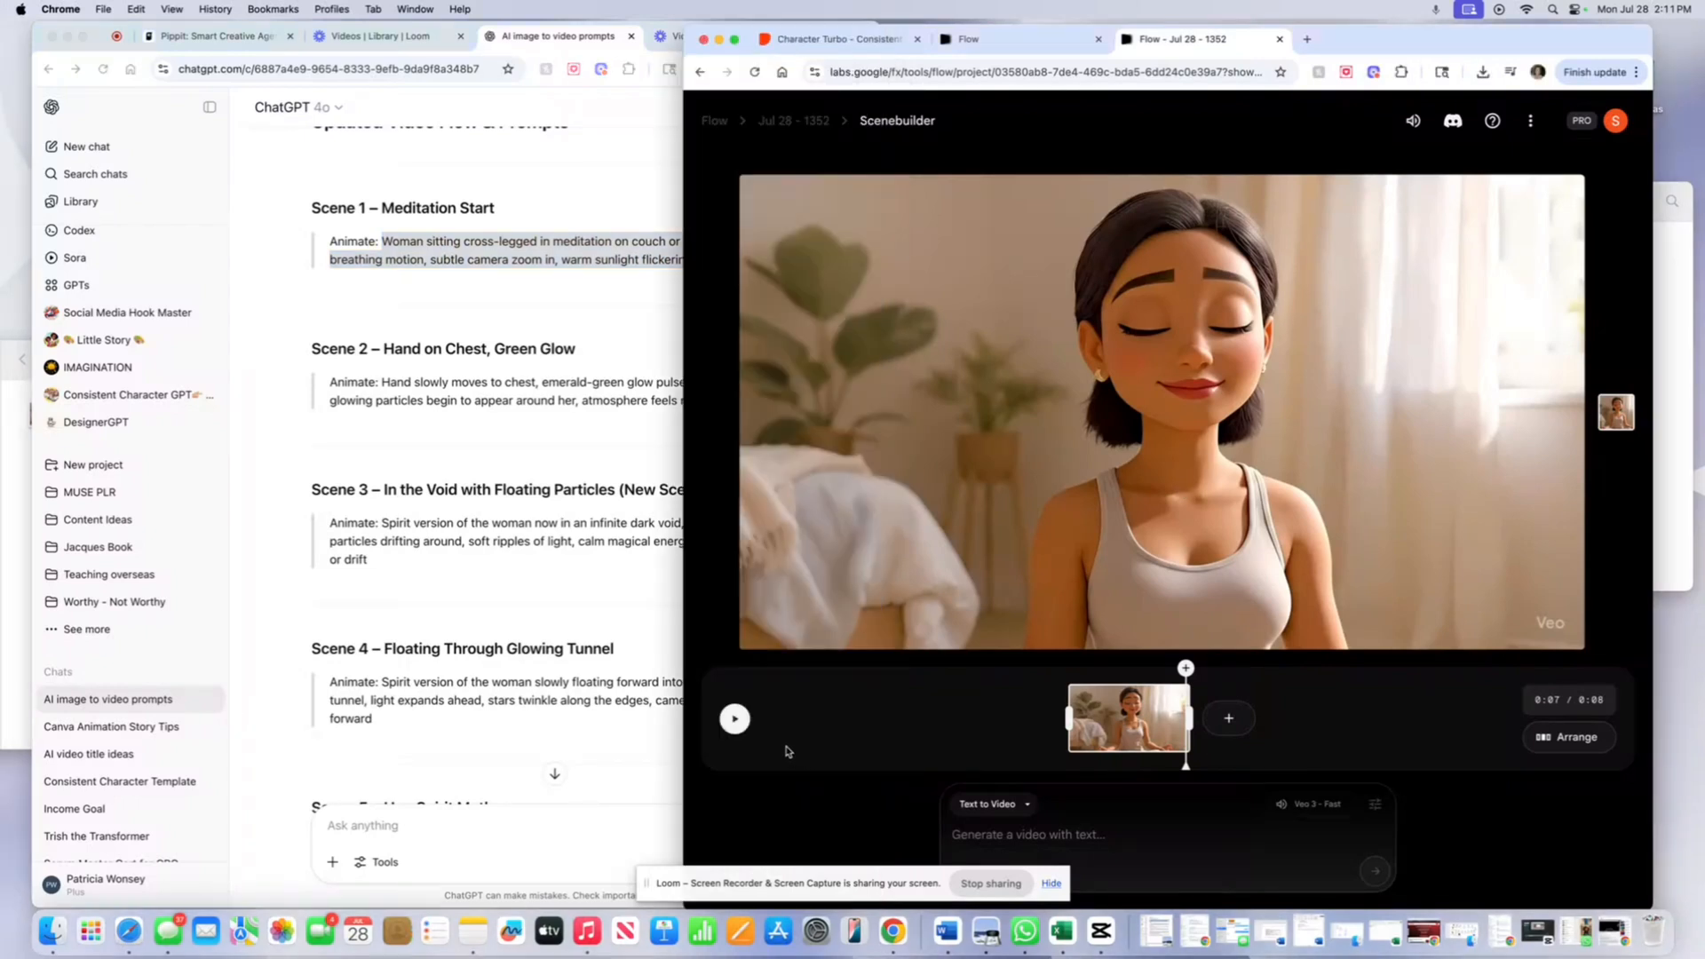
click(737, 719)
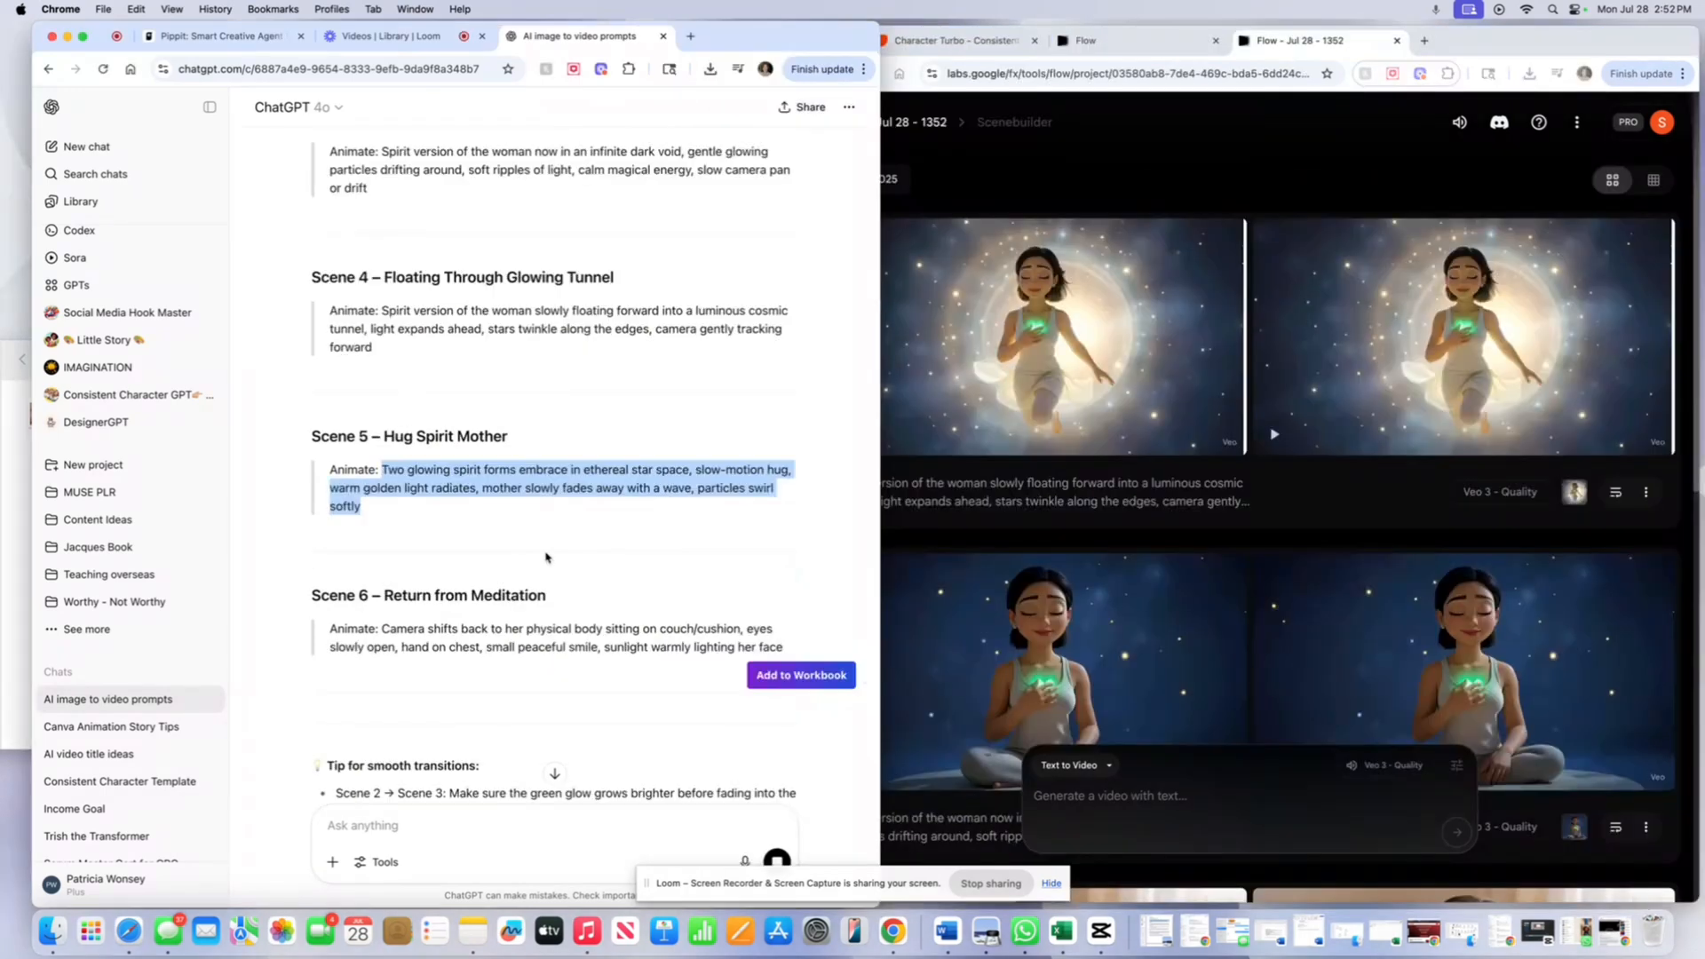
- Paste the Scene 5 spirit-embrace animation prompt into the Flow prompt box
scroll(1054, 531, down, 5)
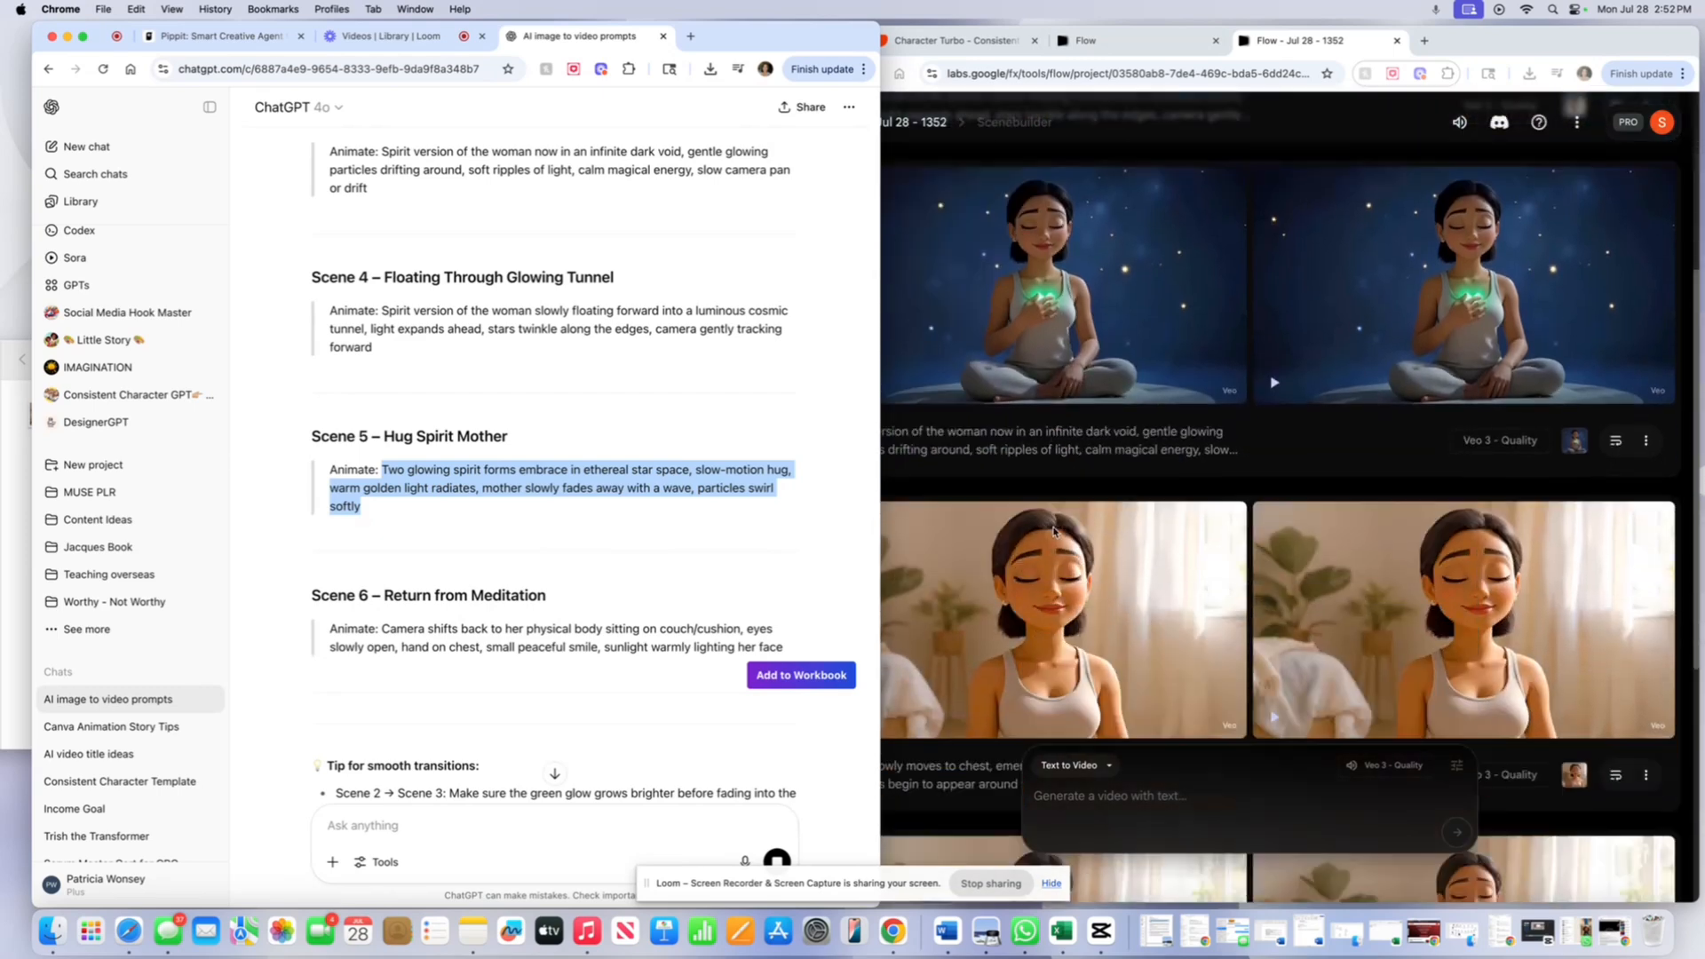
scroll(1054, 531, up, 6)
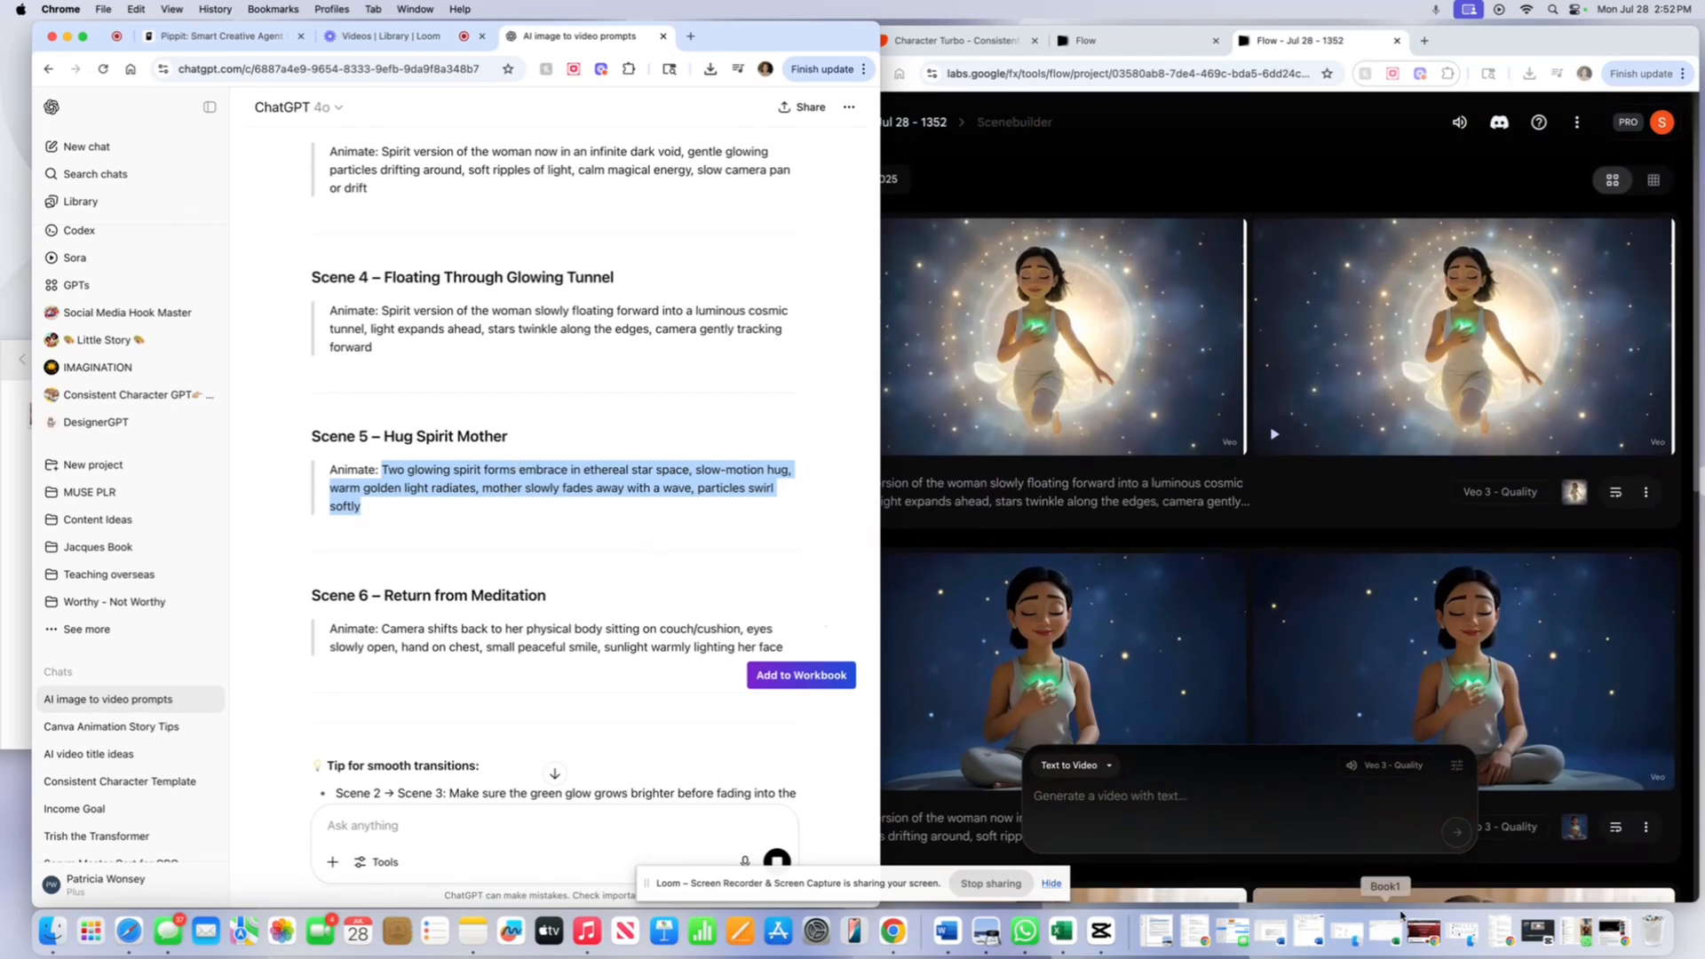
click(1126, 797)
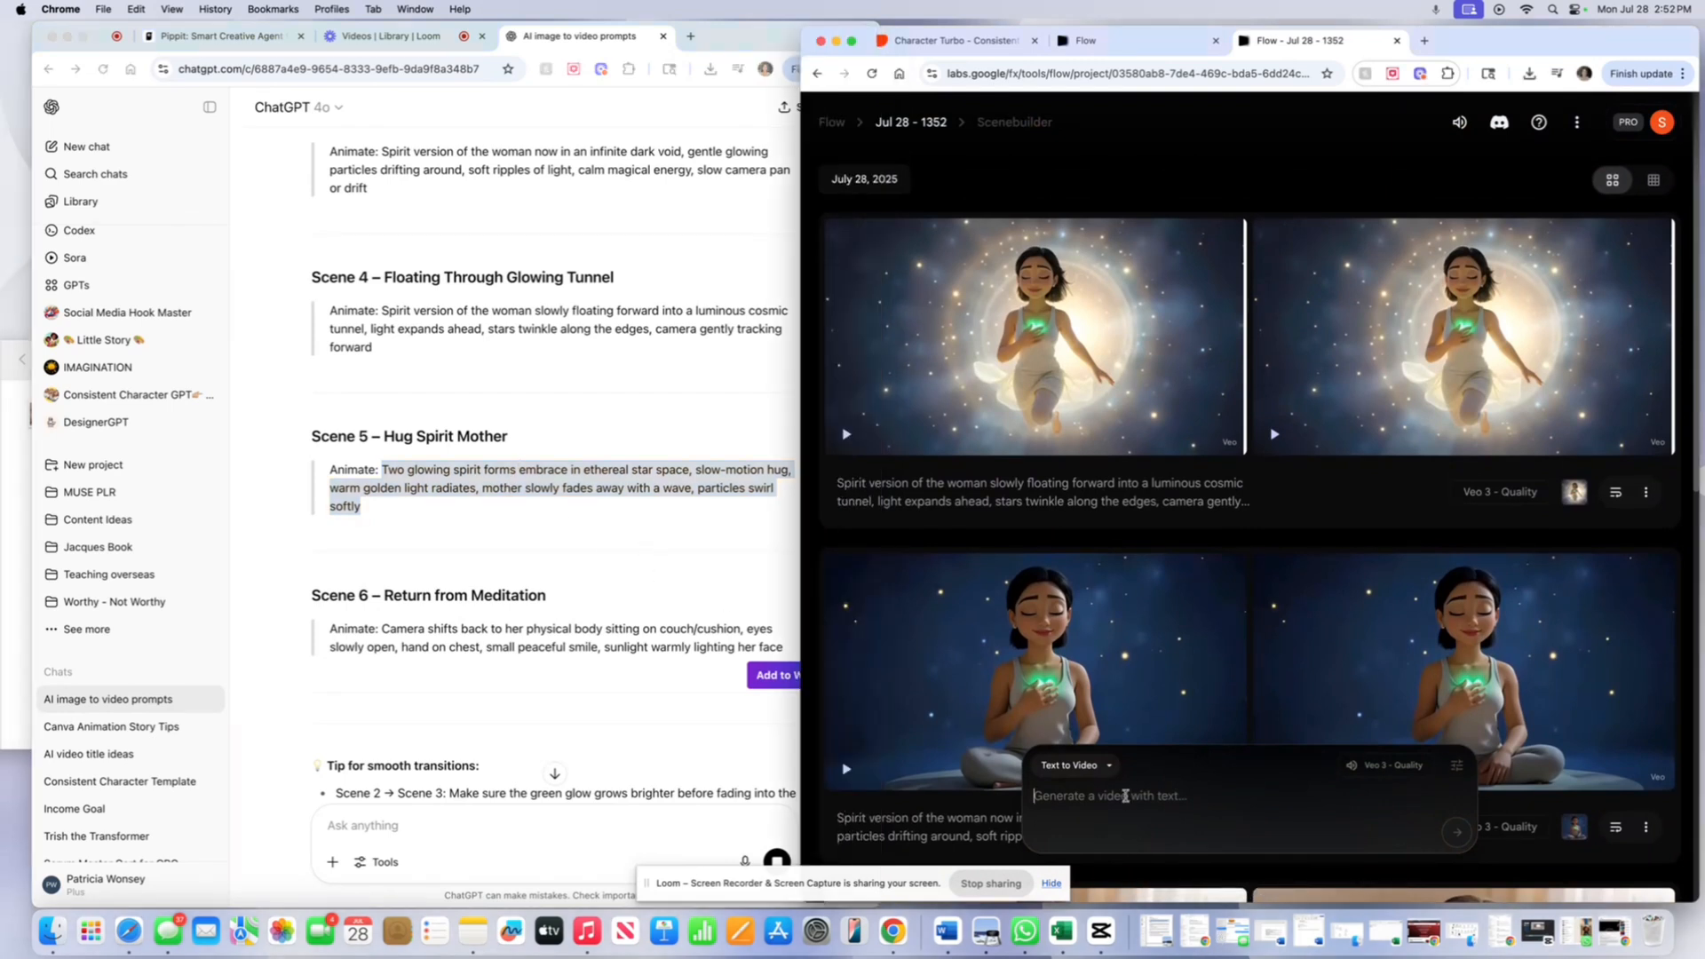
right_click(1126, 797)
click(1153, 749)
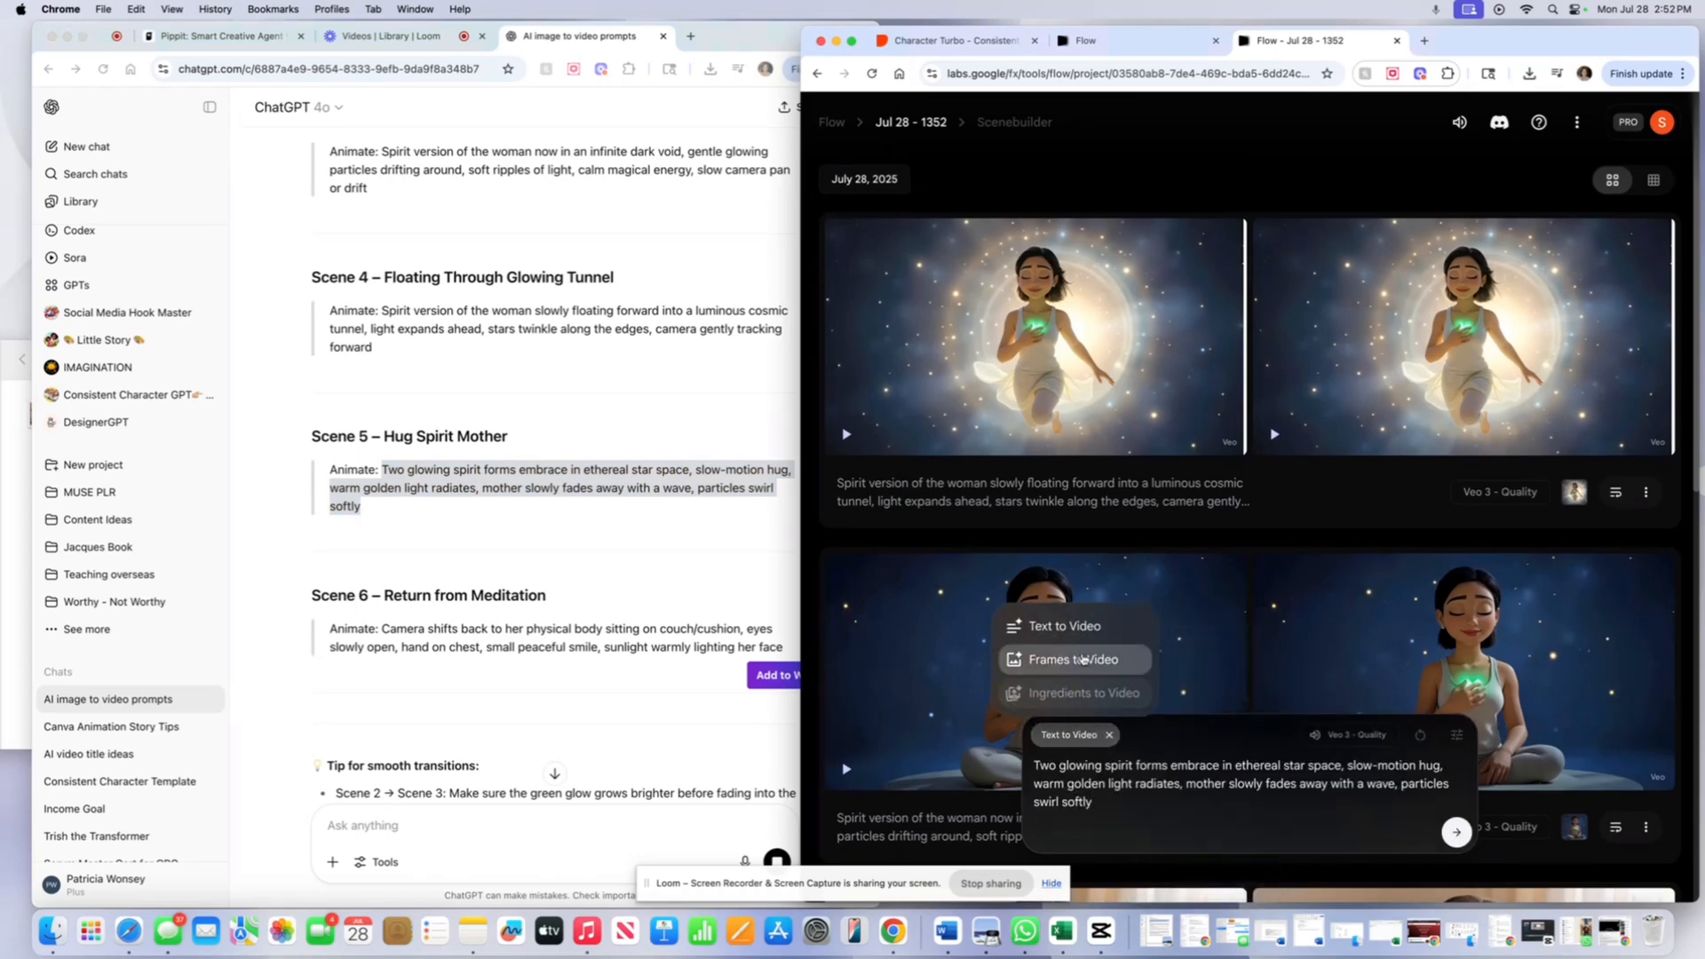
- Switch to Frames to Video and attach 5.png, the embracing spirits image, as start frame
click(1070, 658)
click(1059, 838)
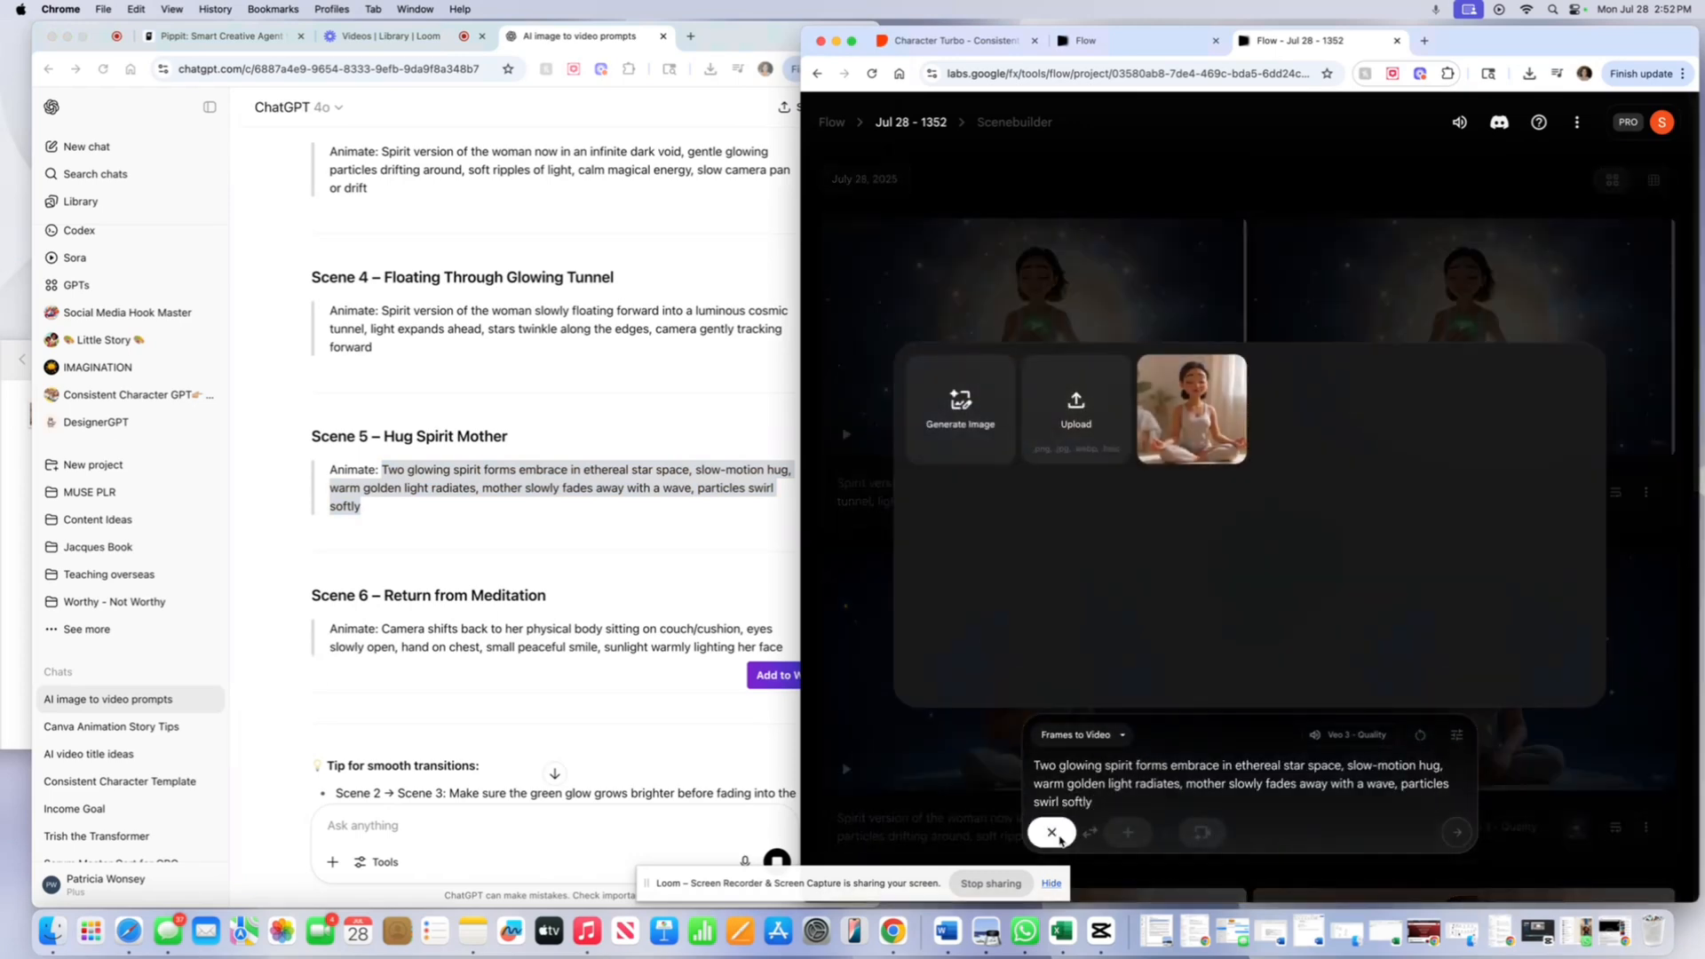
click(1074, 439)
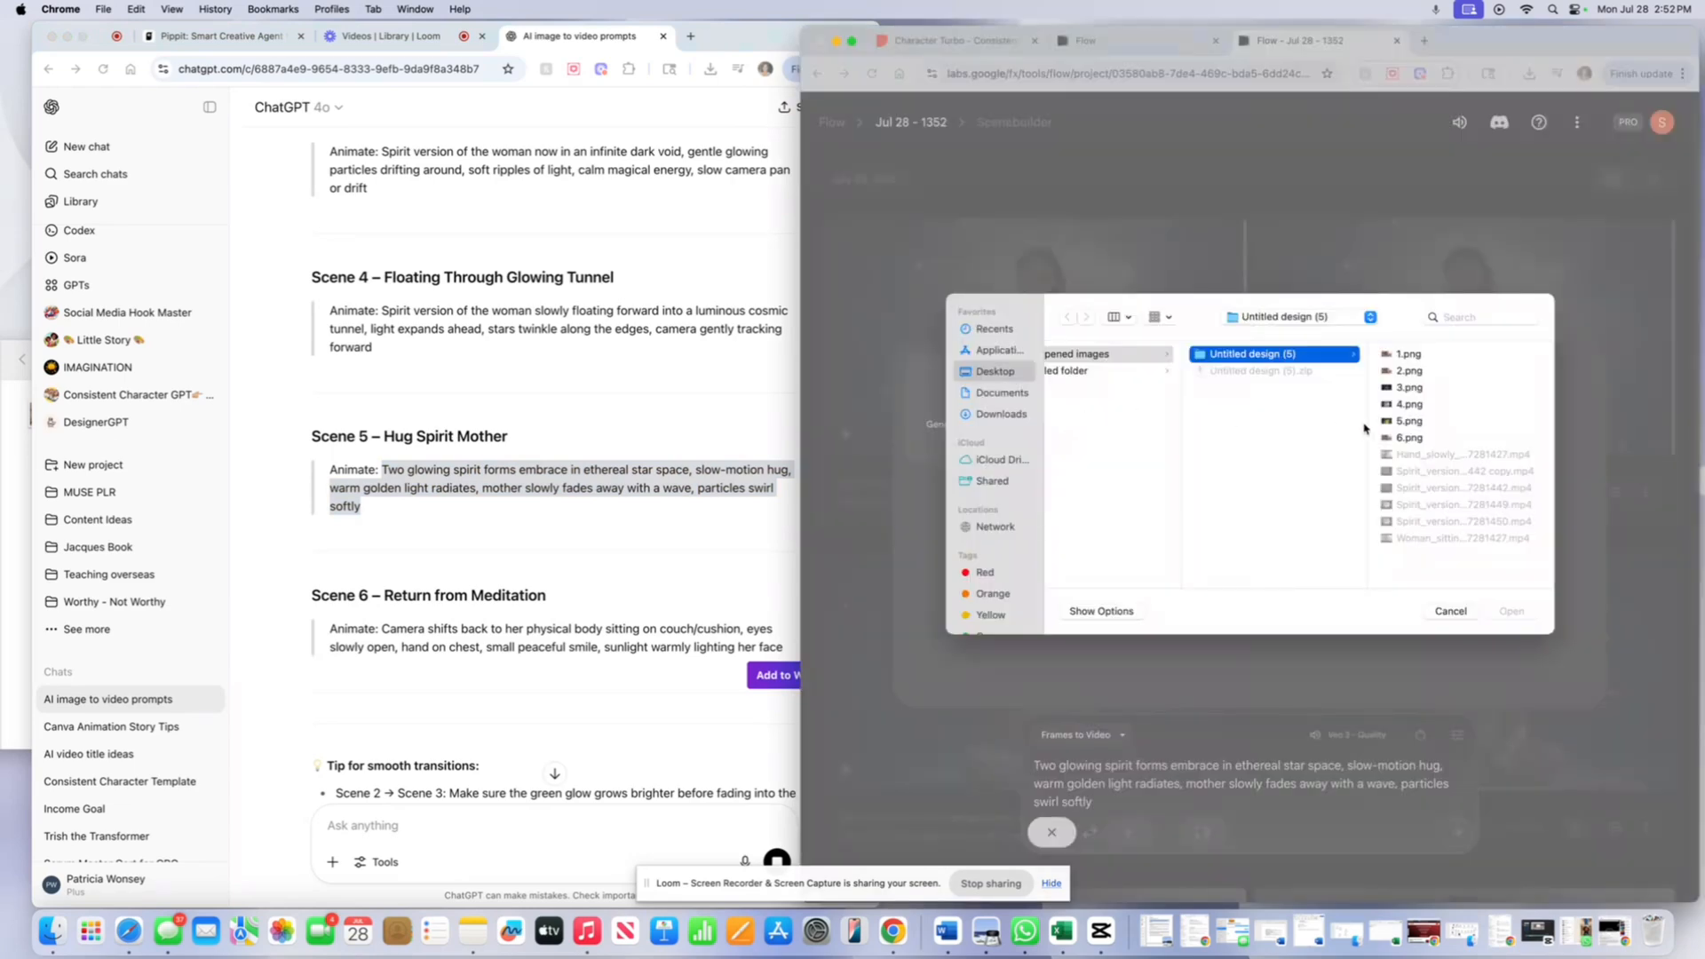
double_click(1404, 421)
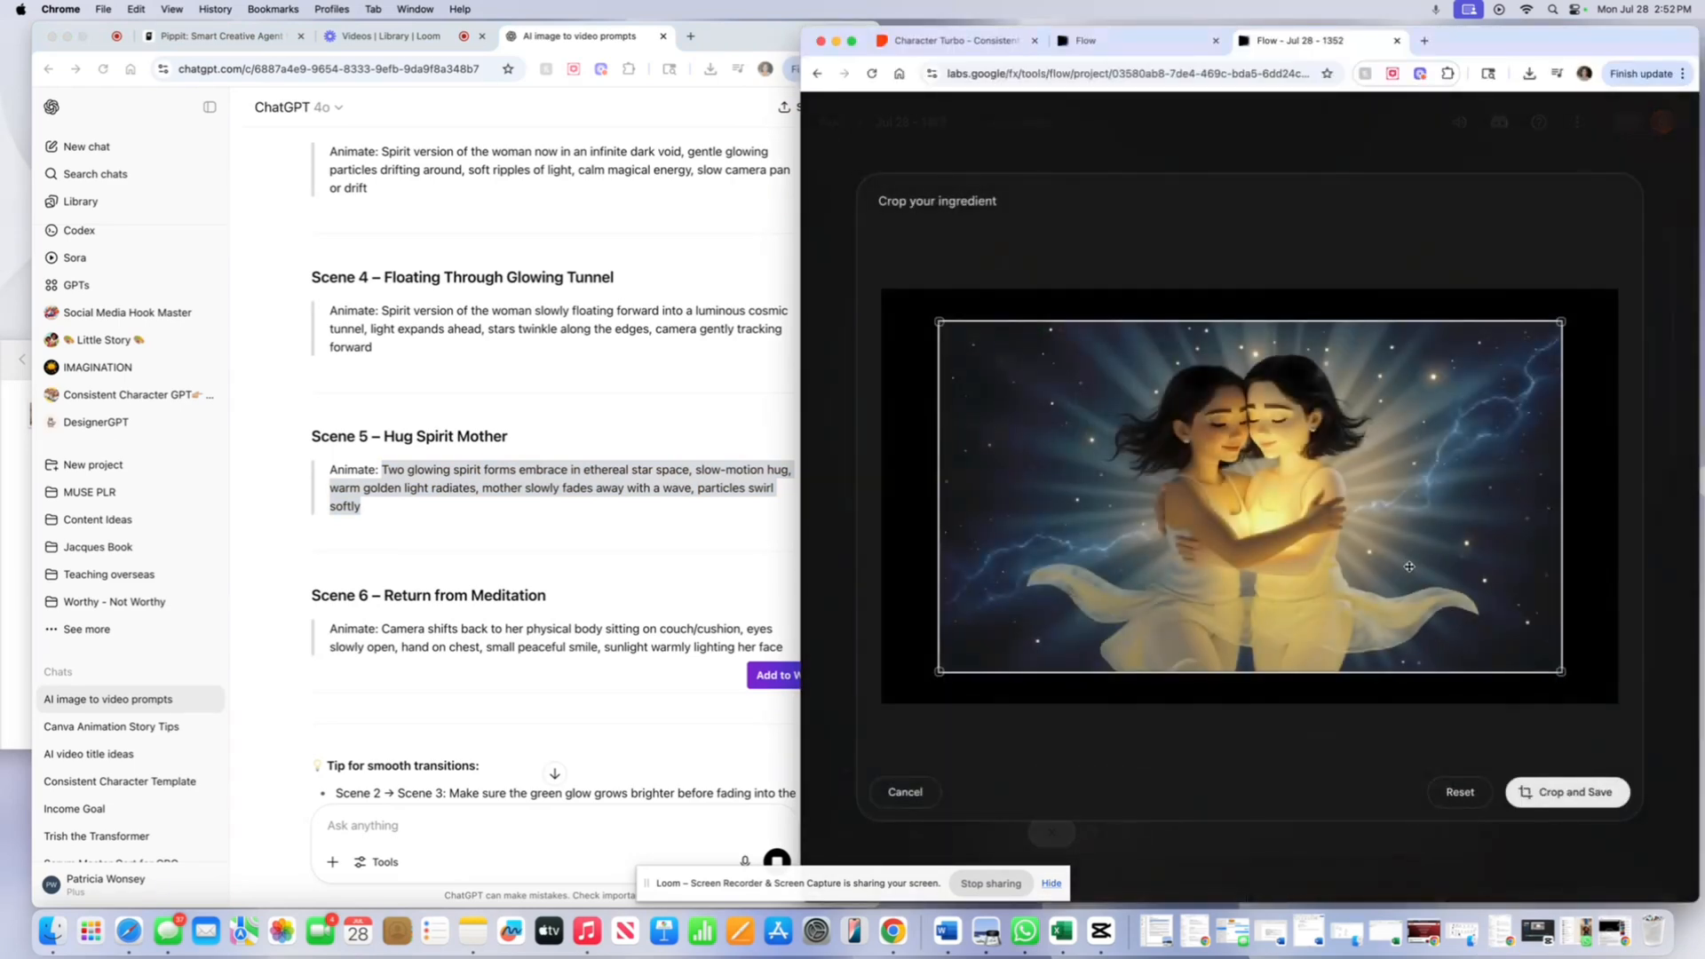
click(1577, 805)
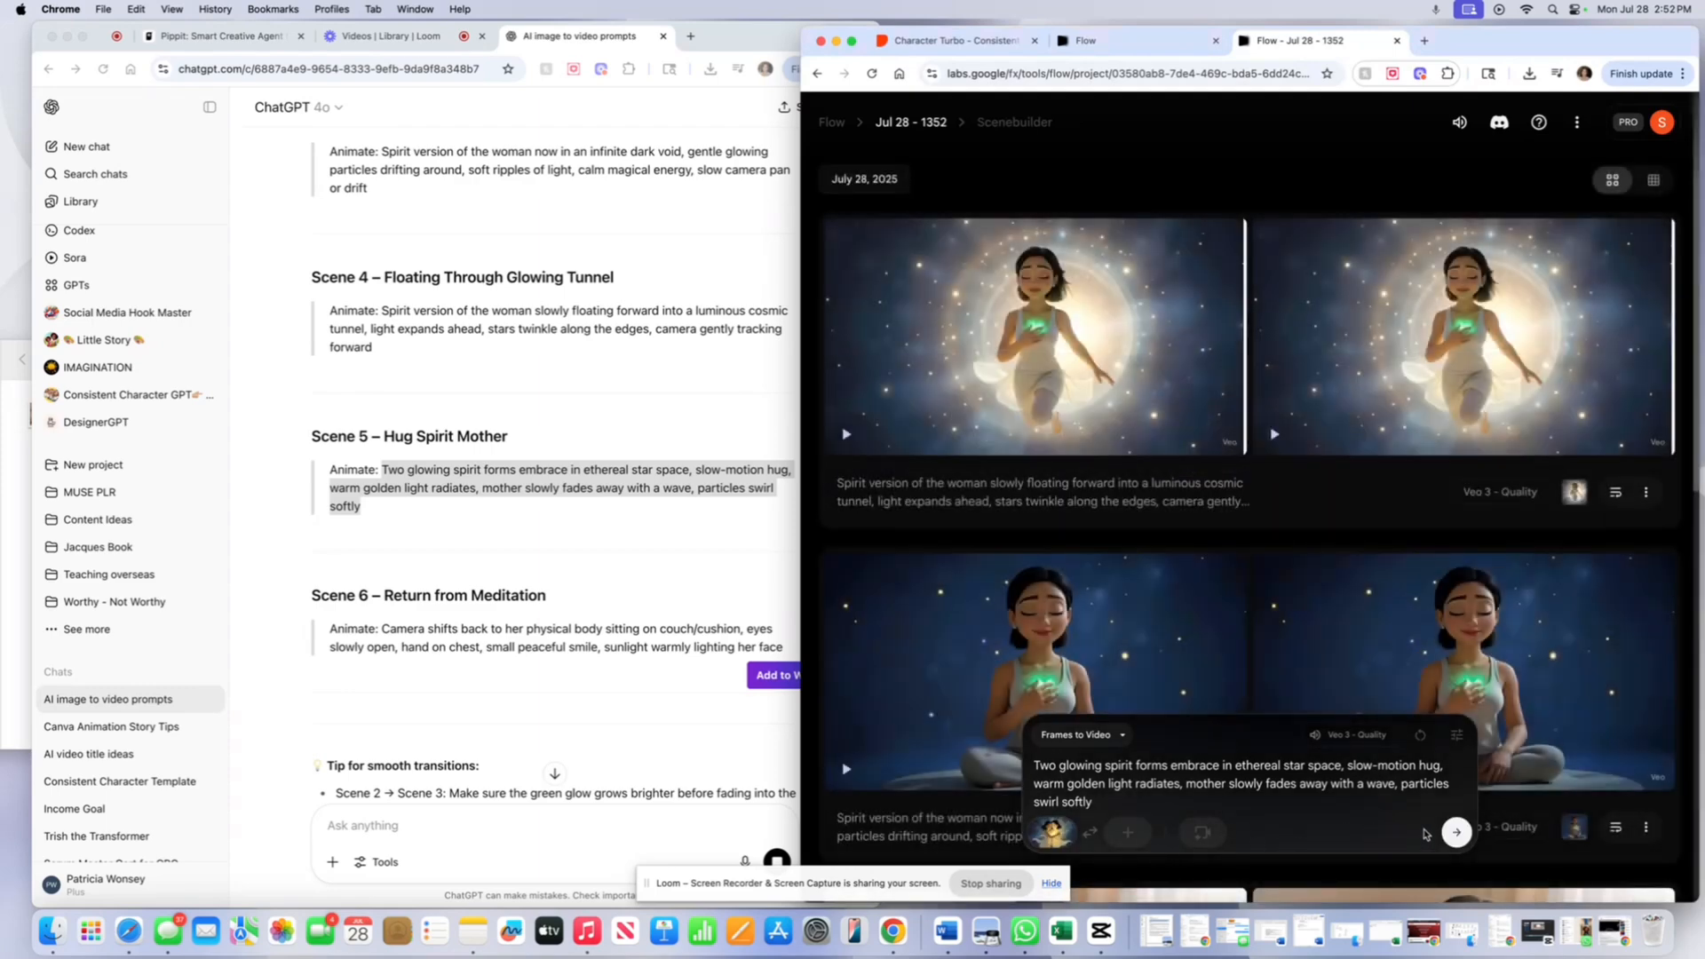
- Start rendering two Veo 3 Quality clips of the spirit hug and check the remaining AI credits
click(1457, 834)
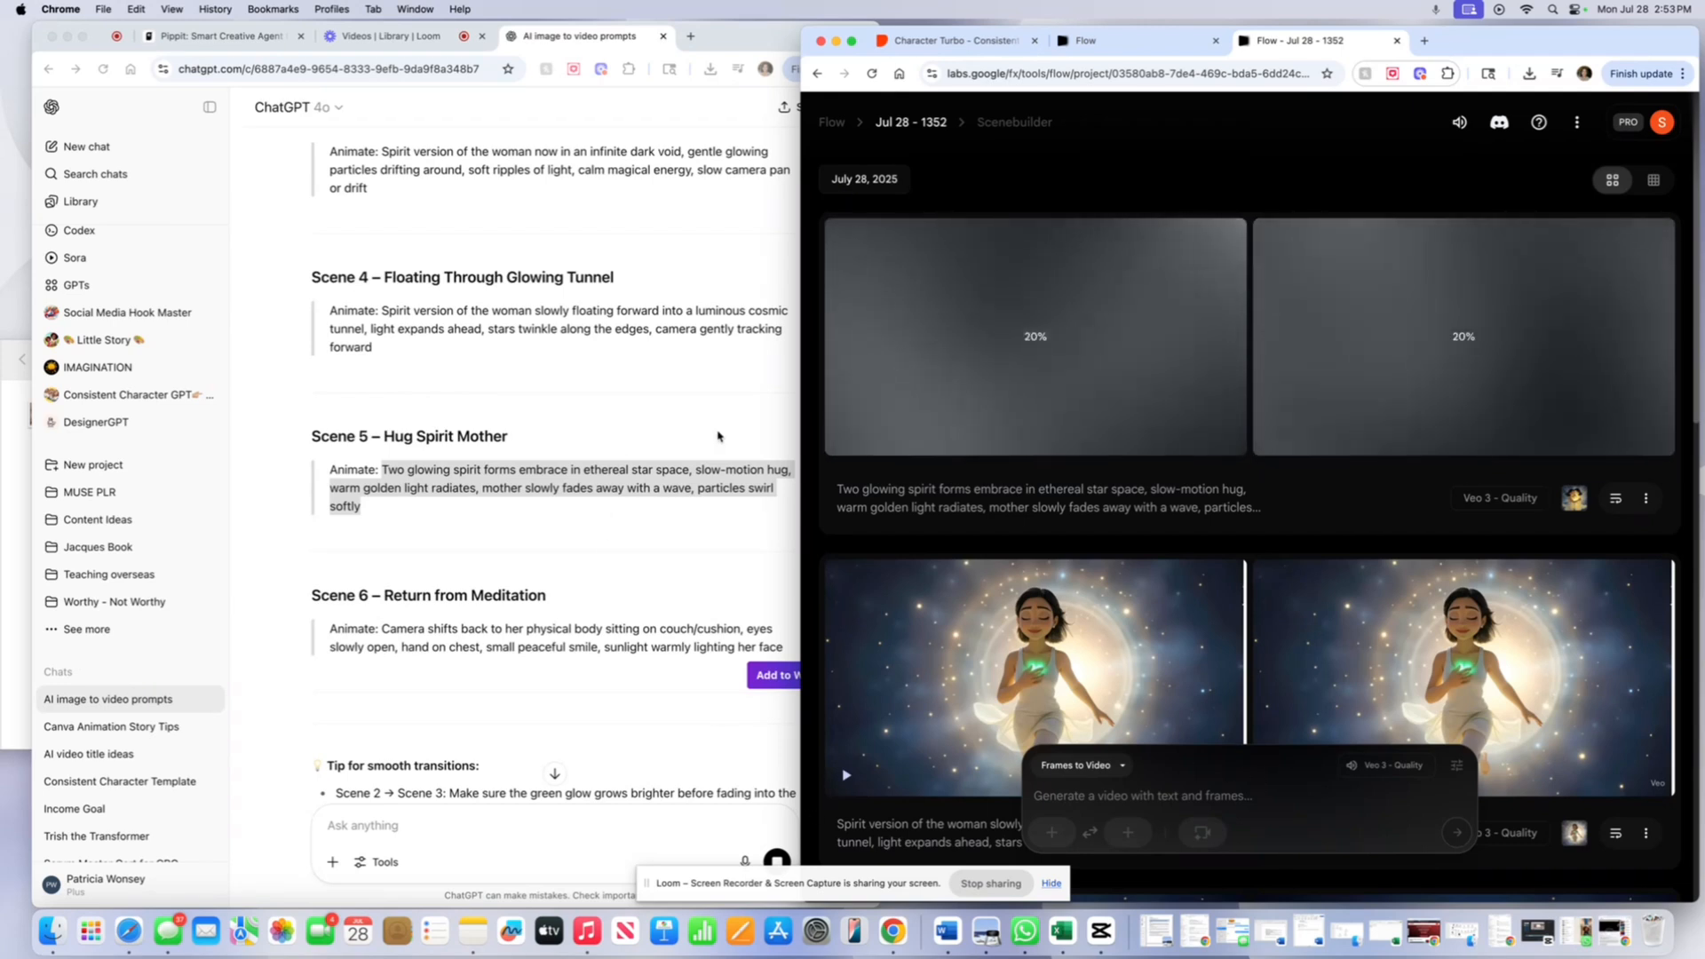
scroll(622, 524, down, 5)
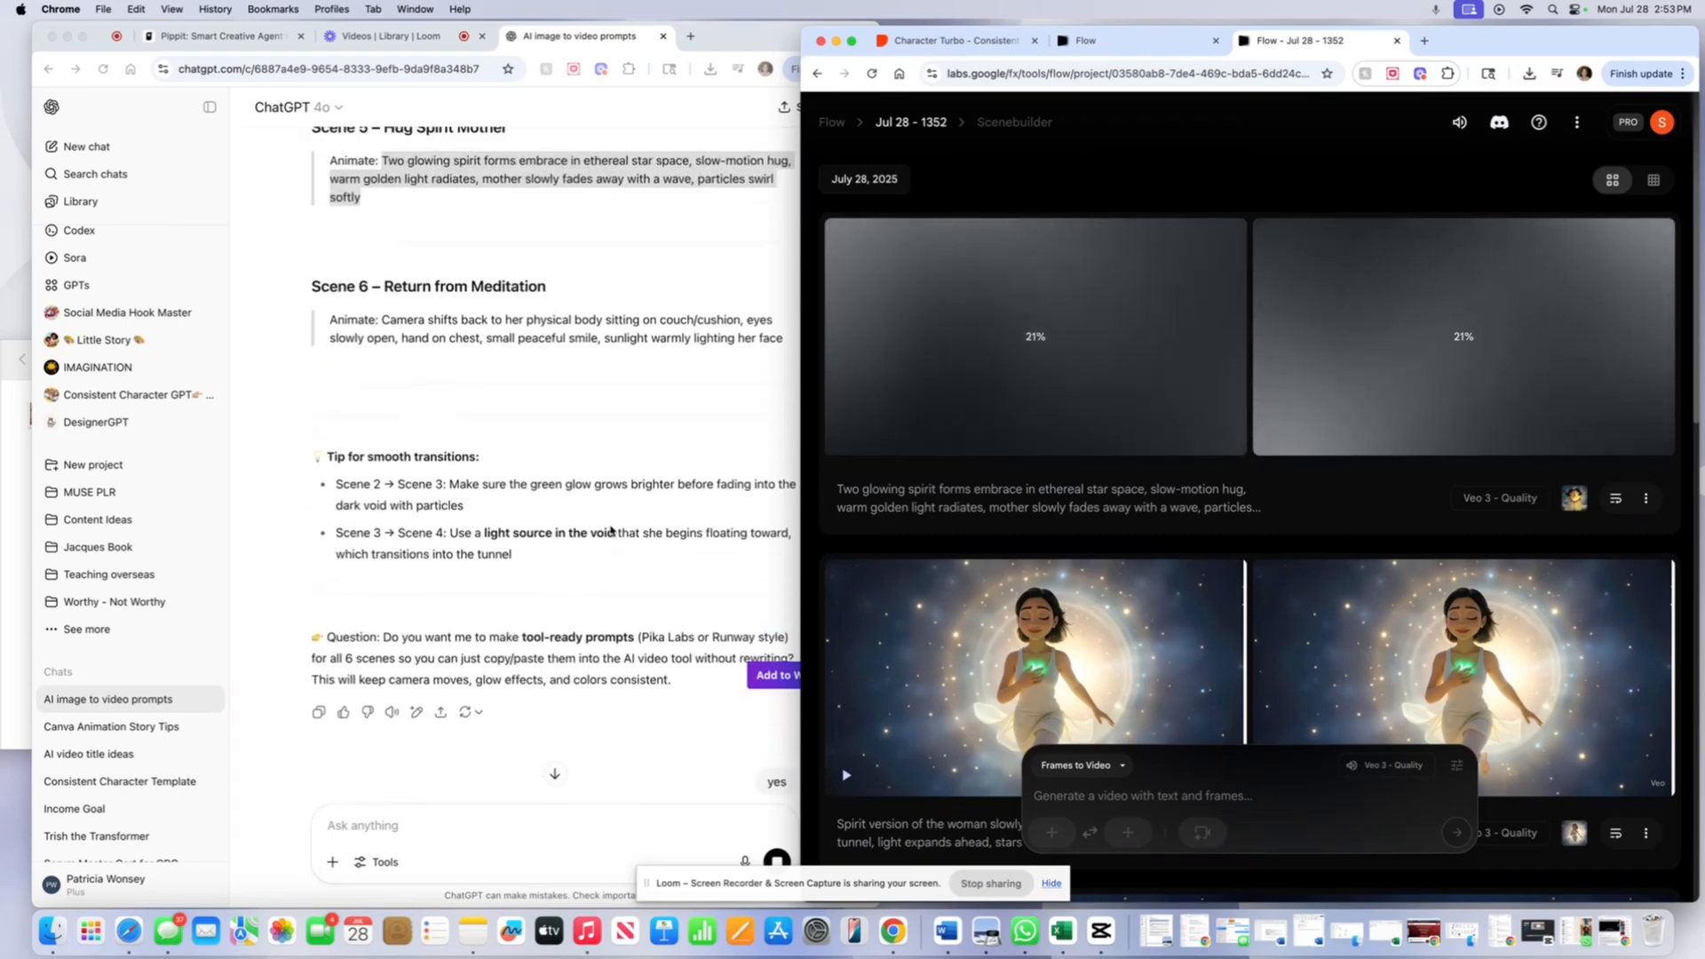
scroll(611, 531, up, 5)
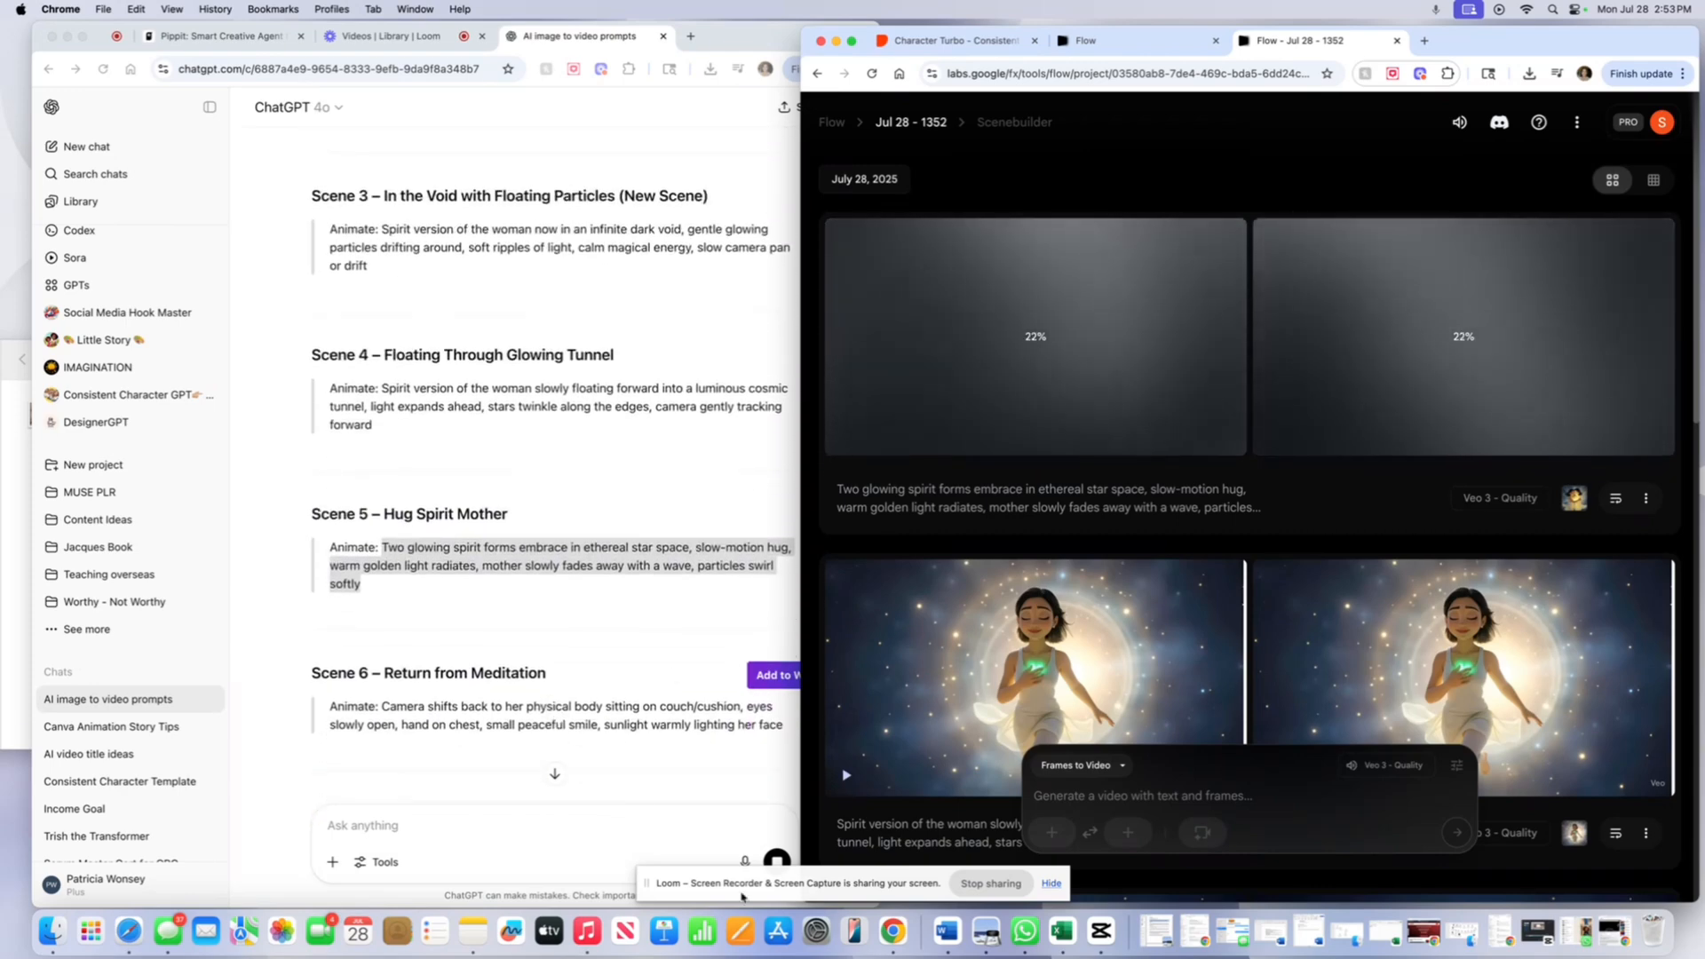
click(1662, 133)
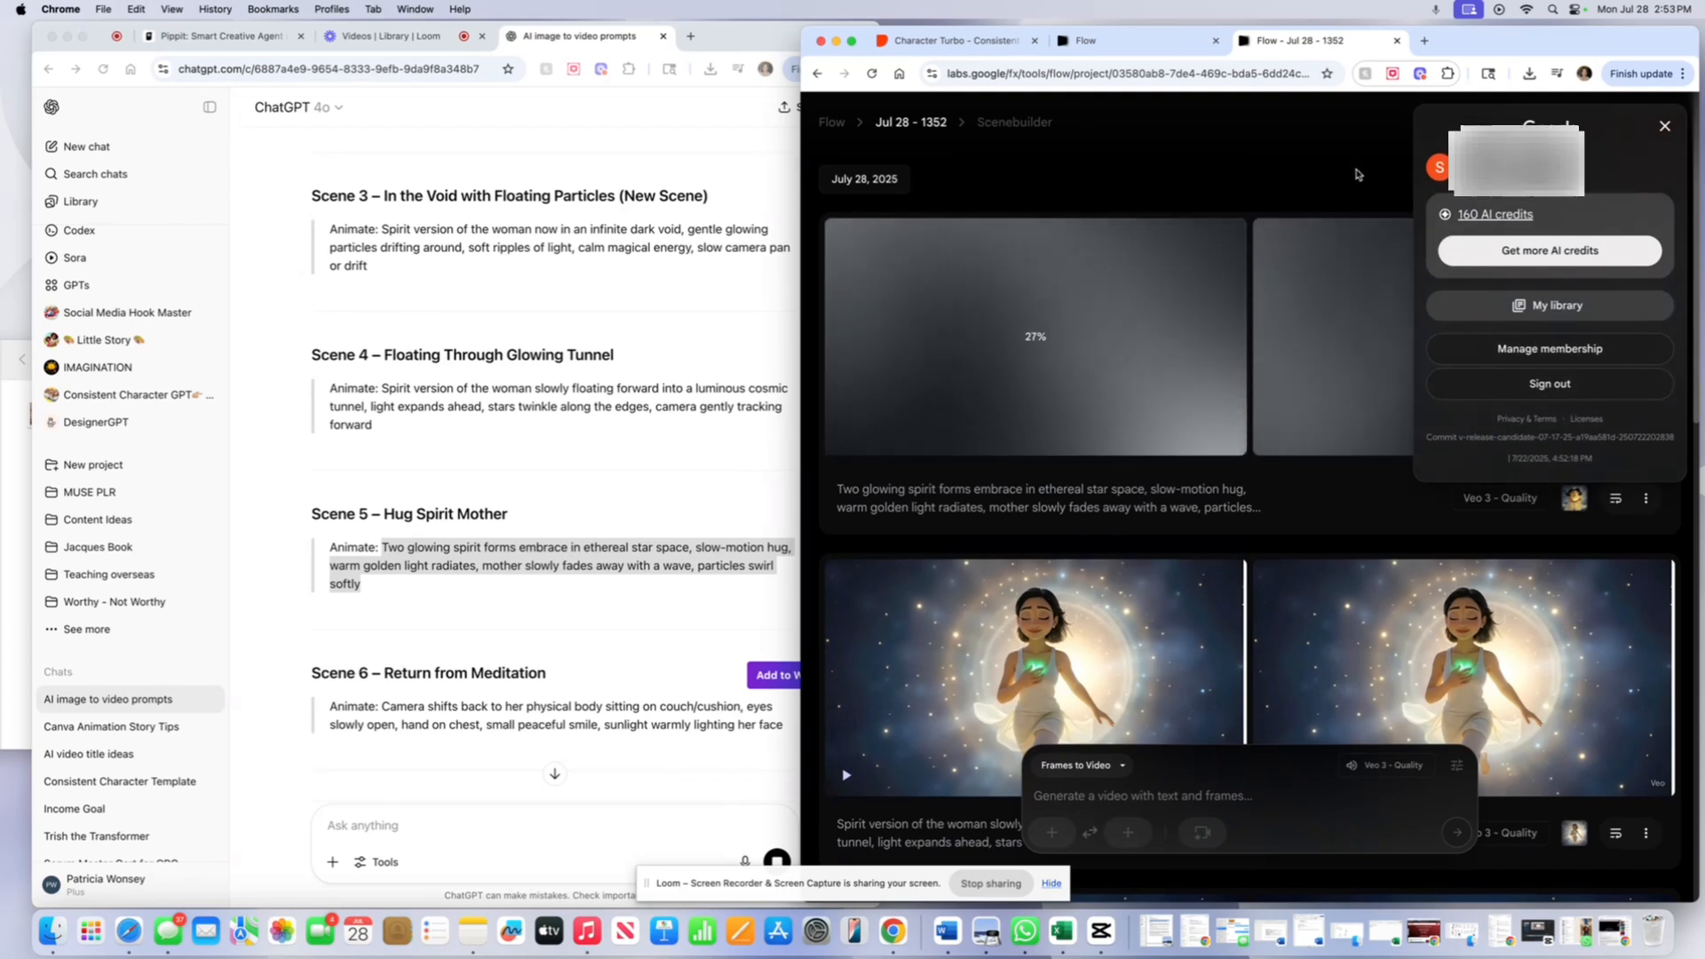
click(1666, 130)
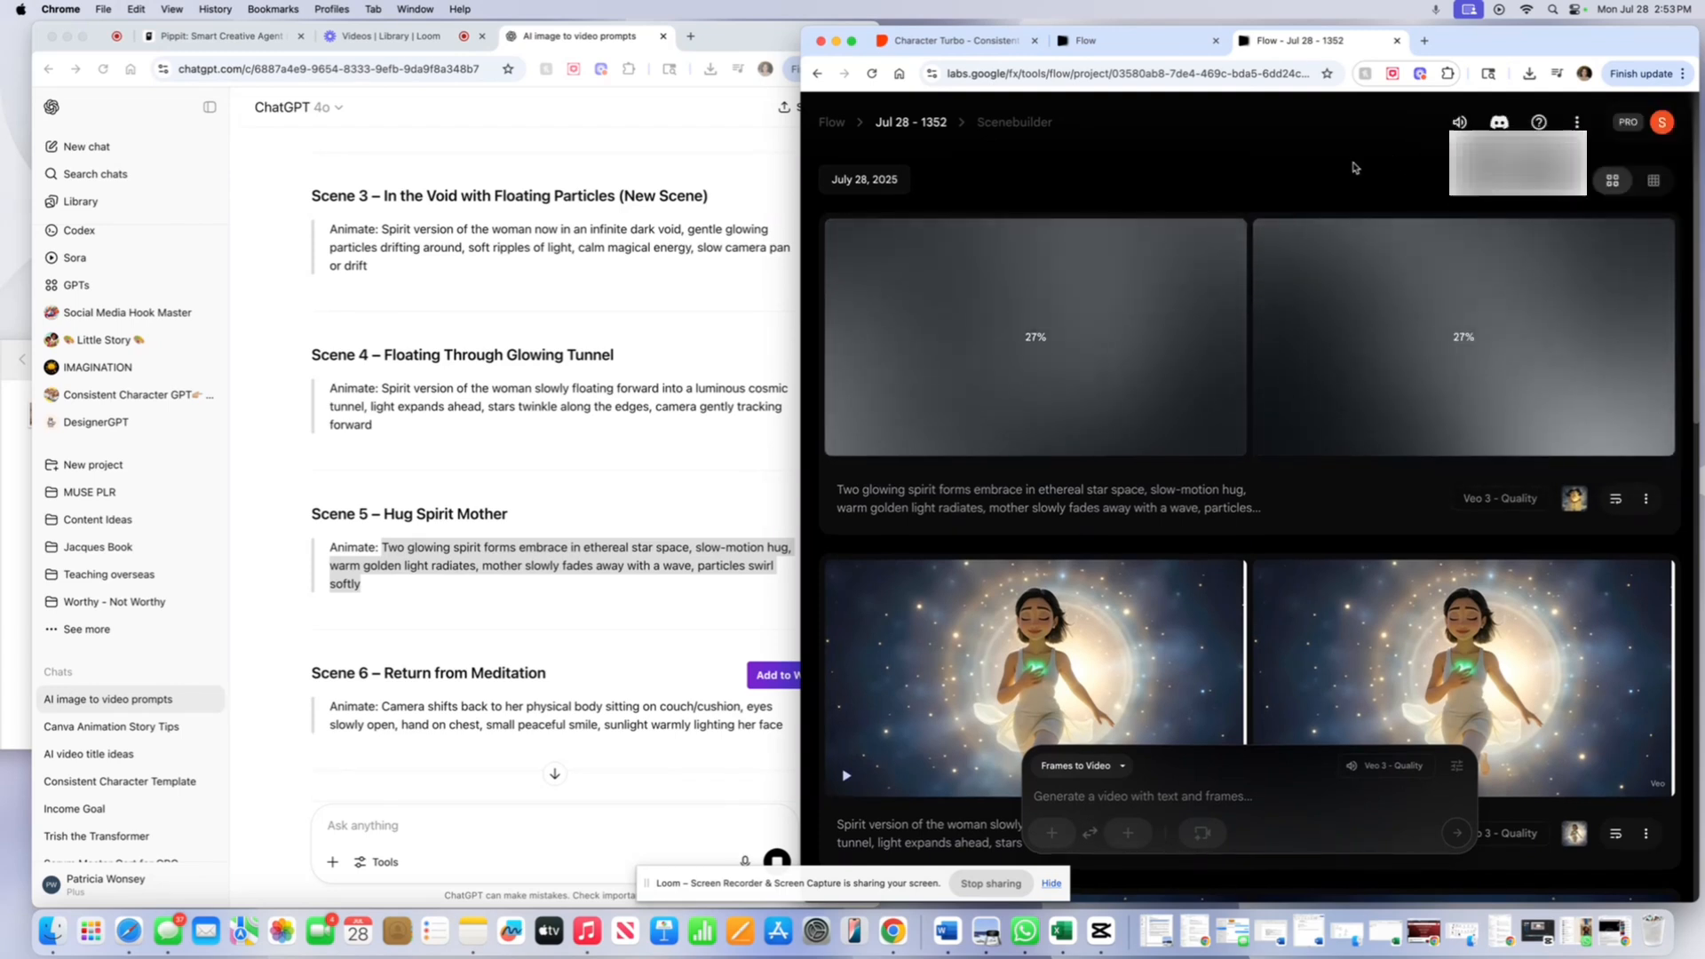